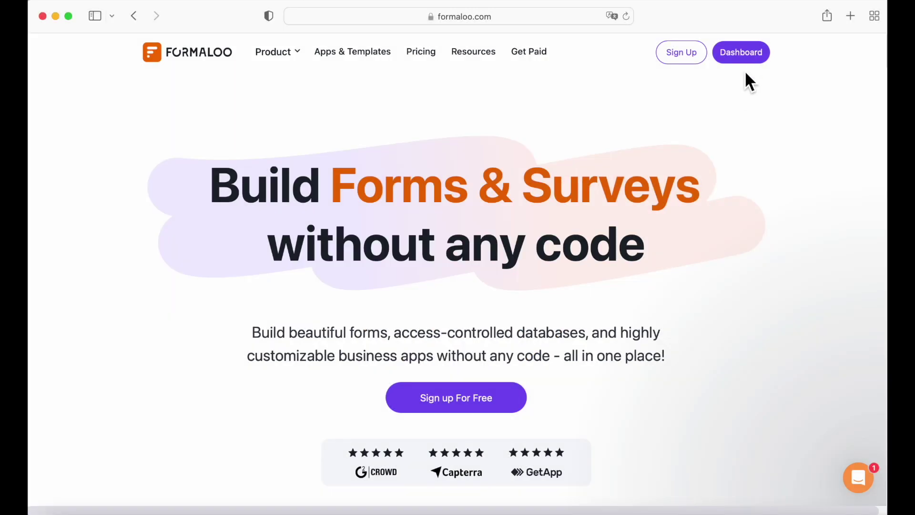
Open the dashboard's template library and browse the app templates.
click(745, 56)
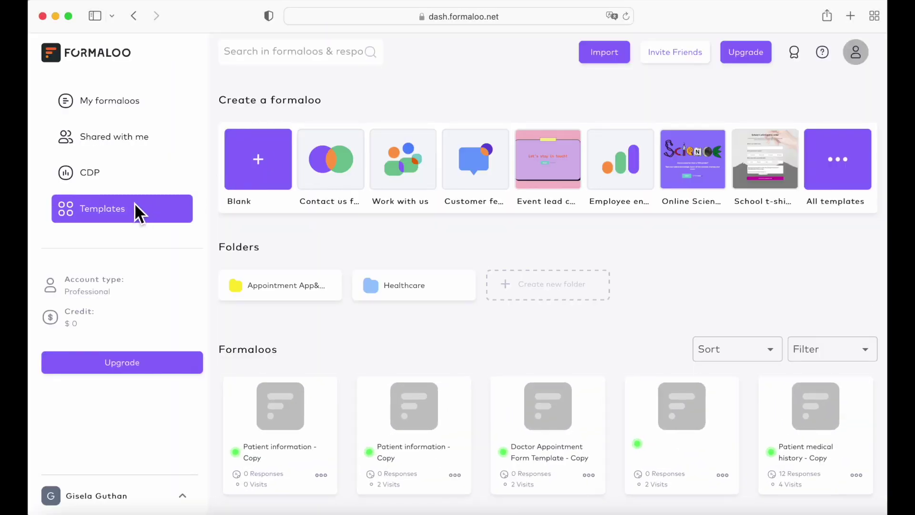
click(122, 211)
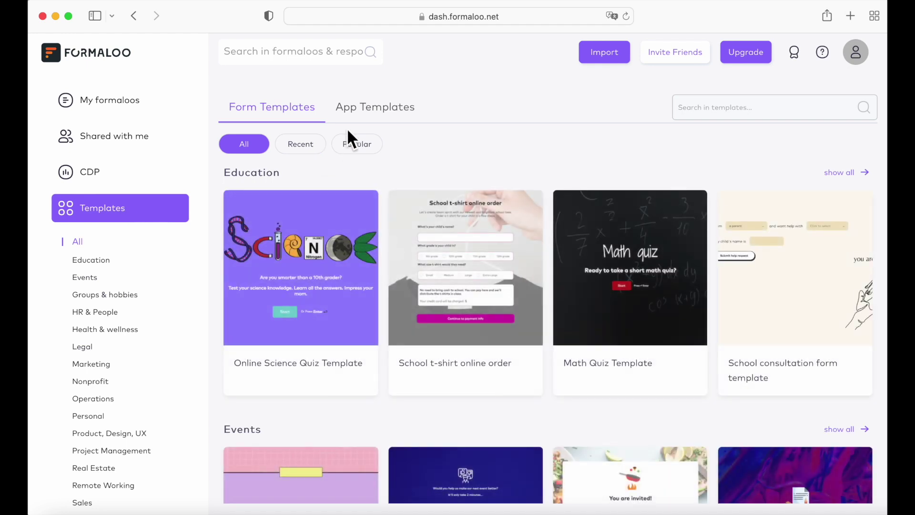
click(363, 112)
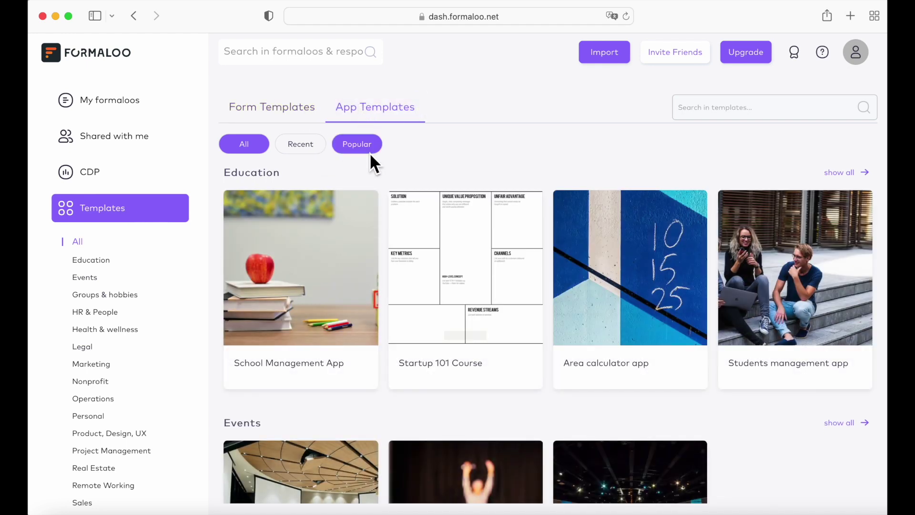
mouse_move(394, 220)
scroll(520, 300, down, 1)
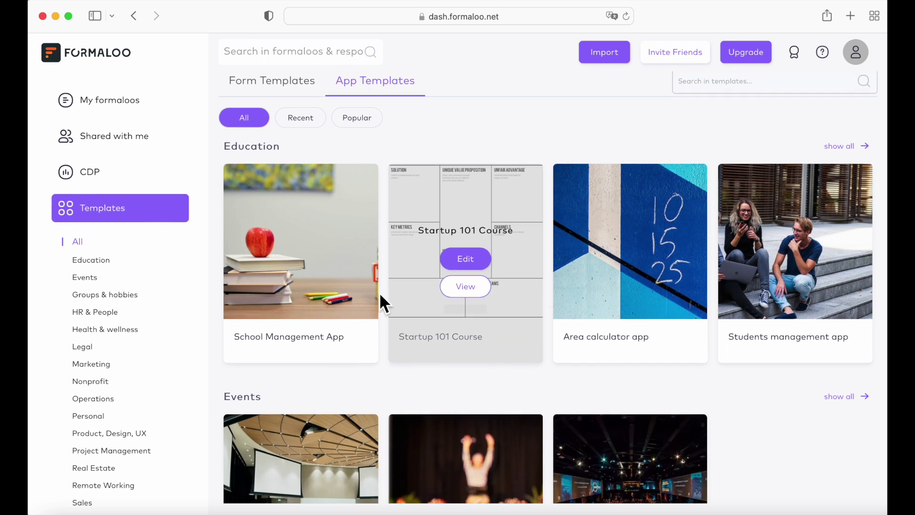
Create an editable copy of the Patient Management app from the Health & wellness app templates.
click(122, 329)
mouse_move(268, 318)
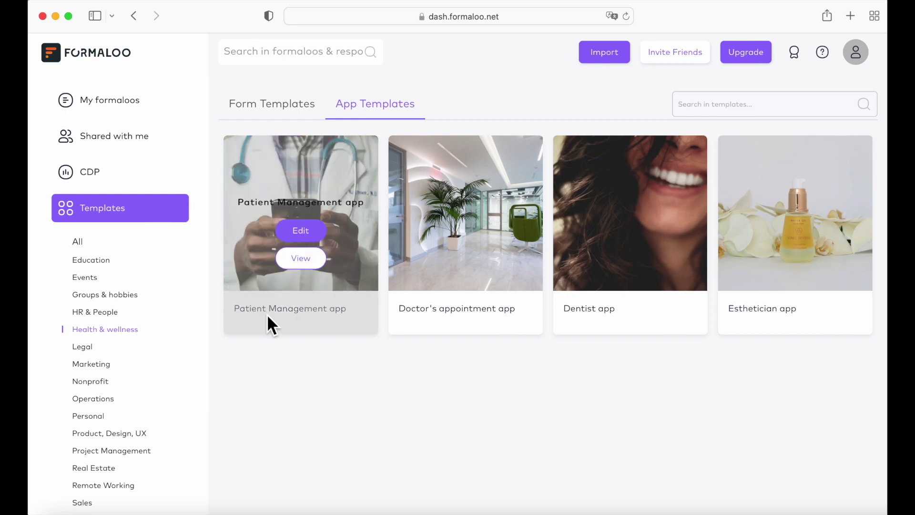
click(315, 233)
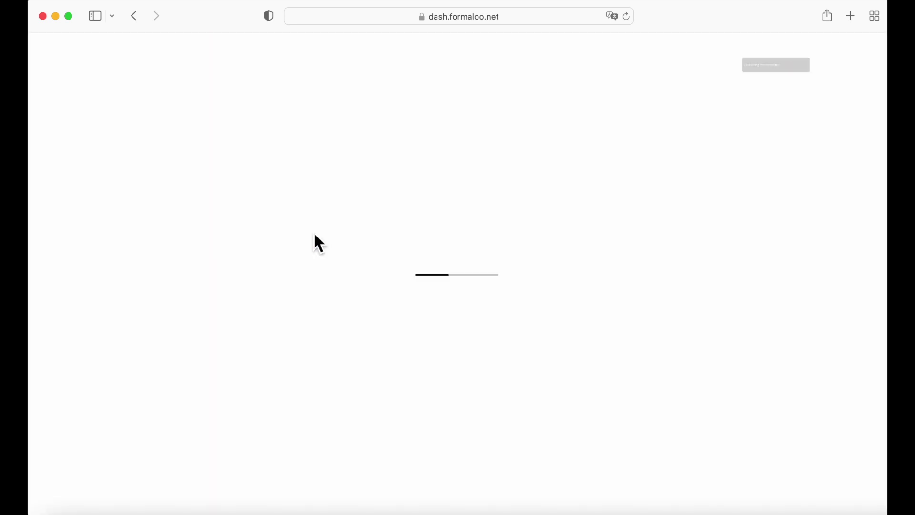
Examine the copied app's list of sections and the fields of its New Patient Form.
scroll(113, 309, down, 1)
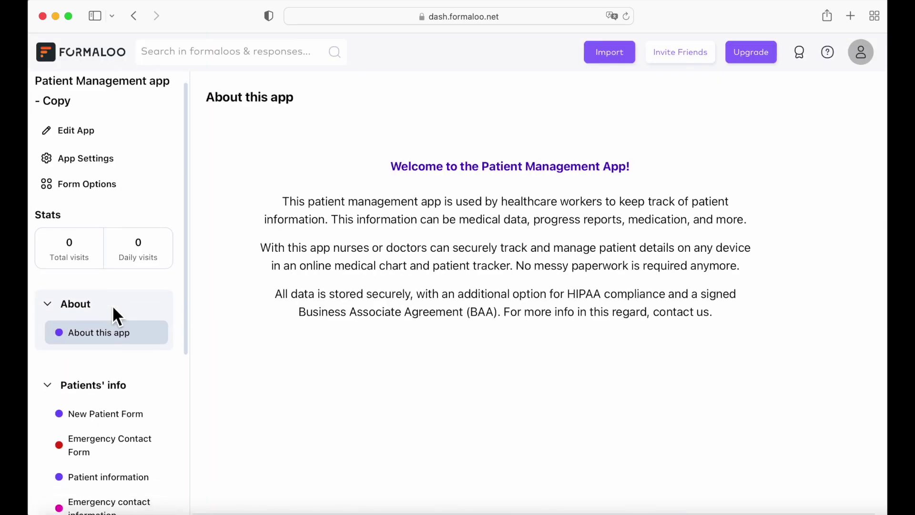
scroll(112, 313, up, 1)
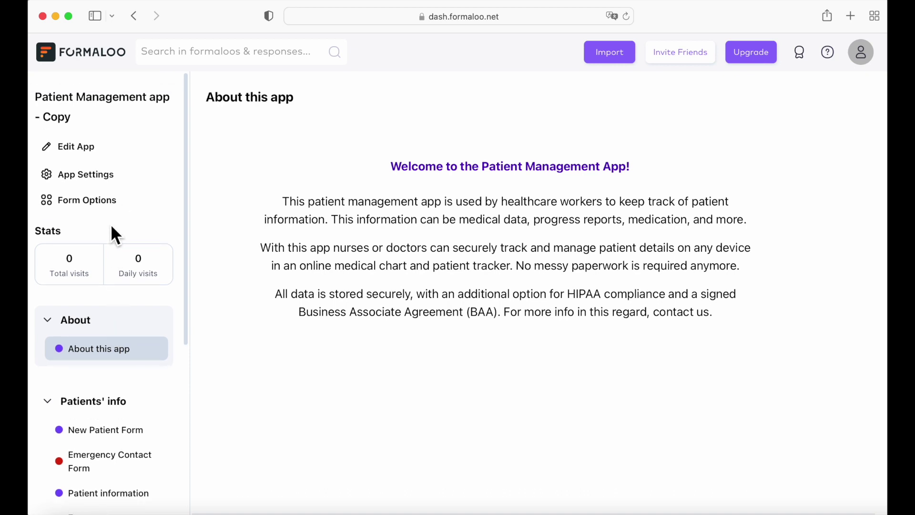
scroll(112, 227, down, 4)
scroll(112, 227, down, 3)
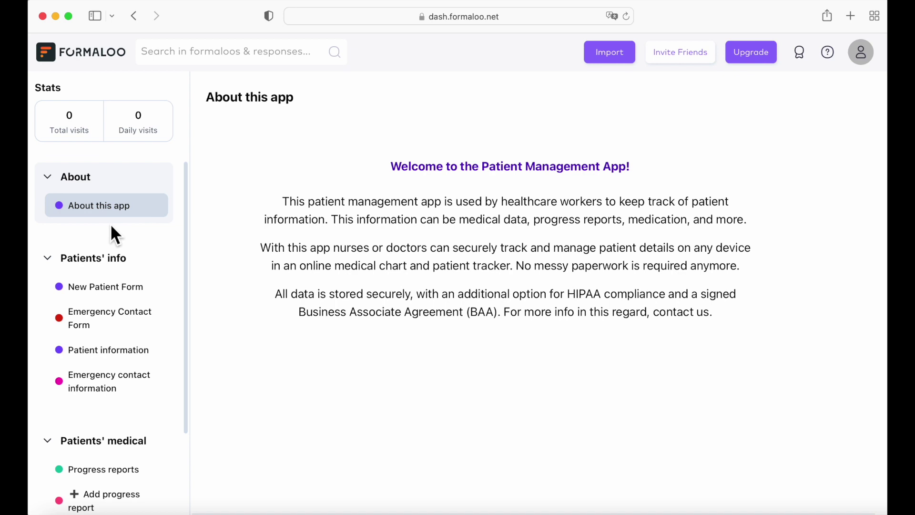
click(99, 287)
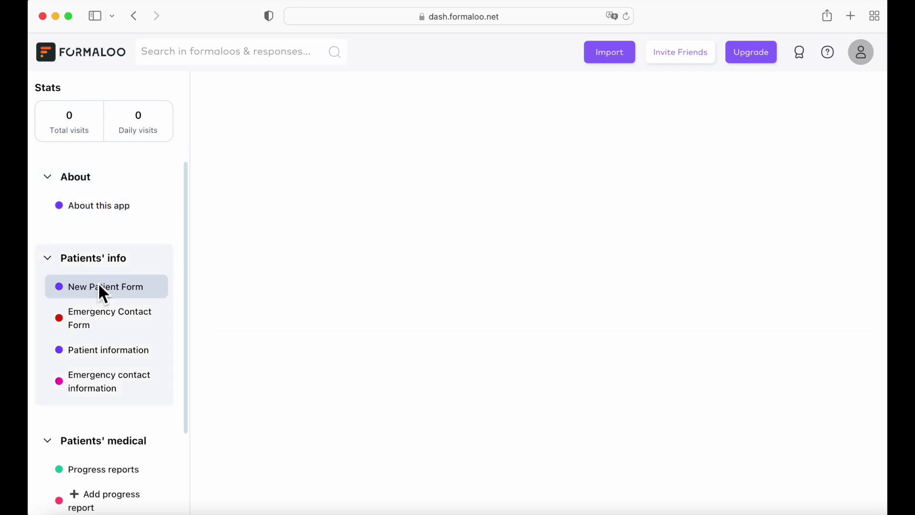
scroll(454, 260, down, 6)
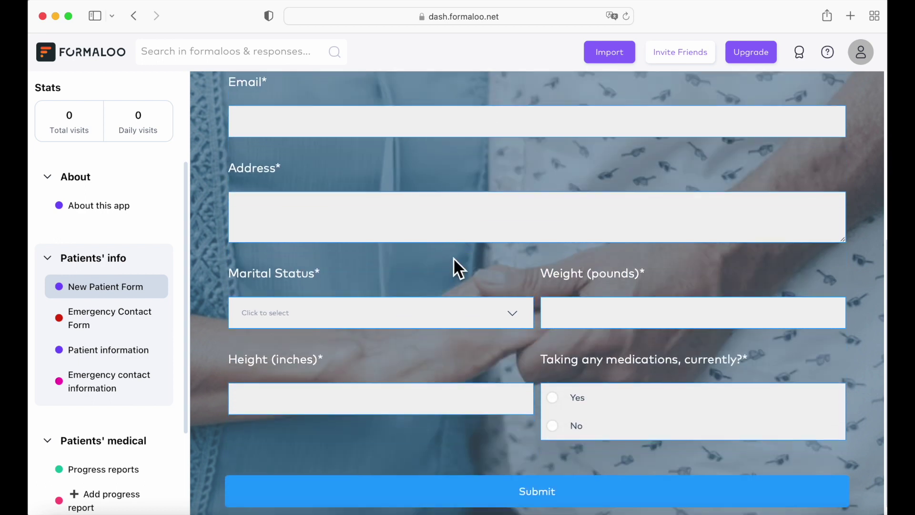
scroll(454, 262, down, 1)
Look through the Emergency Contact Form, the Patient information cards and all columns of the Emergency contact information table.
click(138, 305)
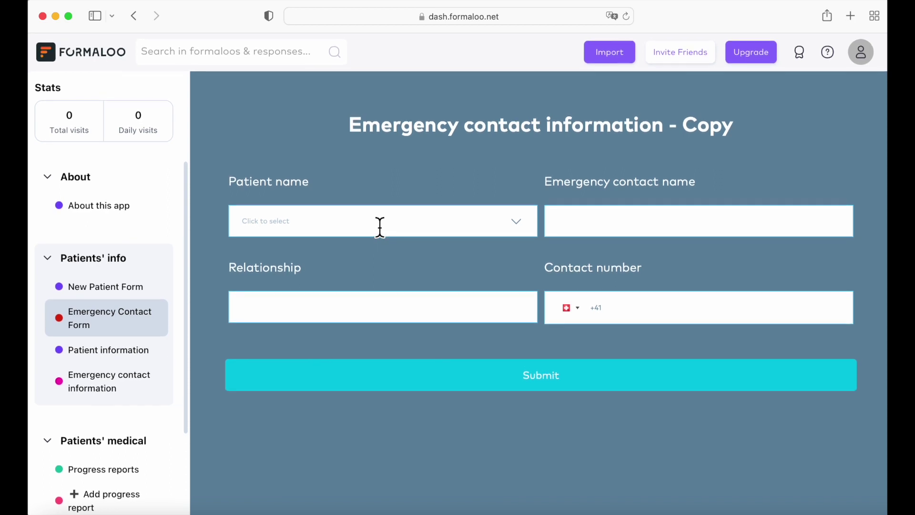
click(121, 345)
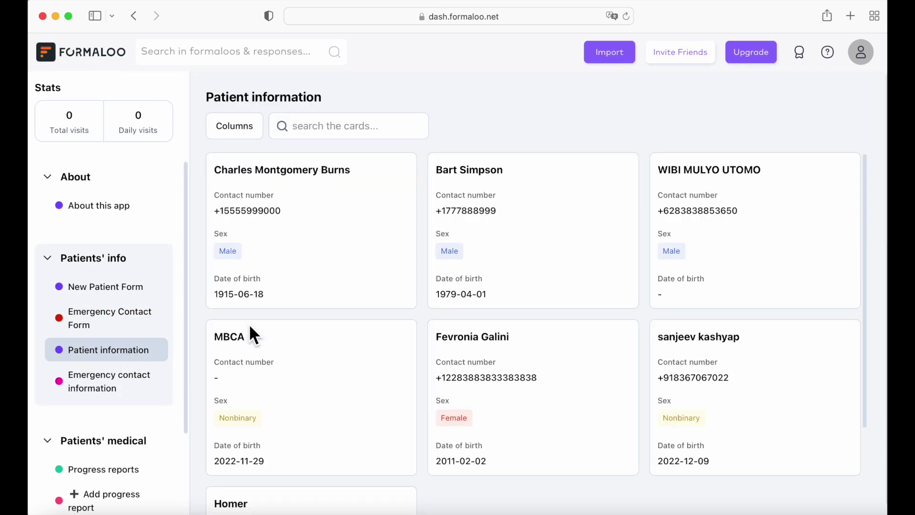
scroll(367, 315, down, 4)
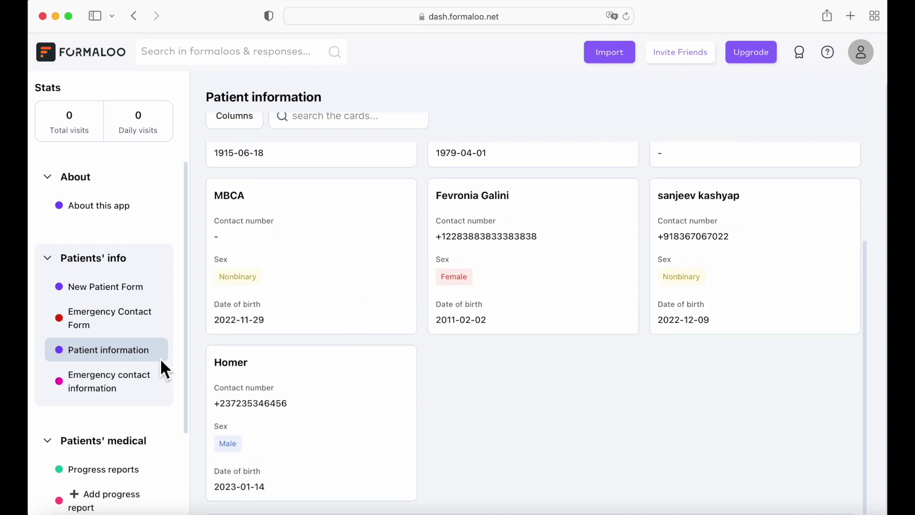
click(140, 375)
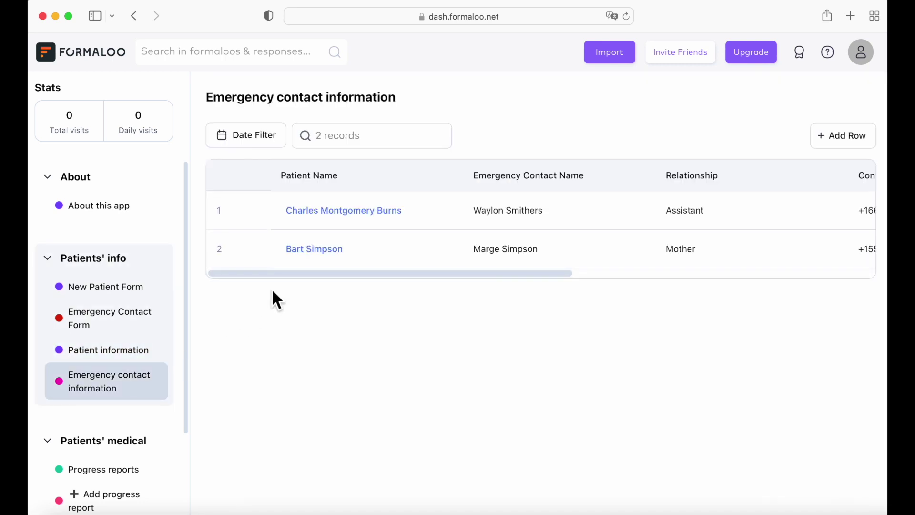
scroll(341, 252, right, 10)
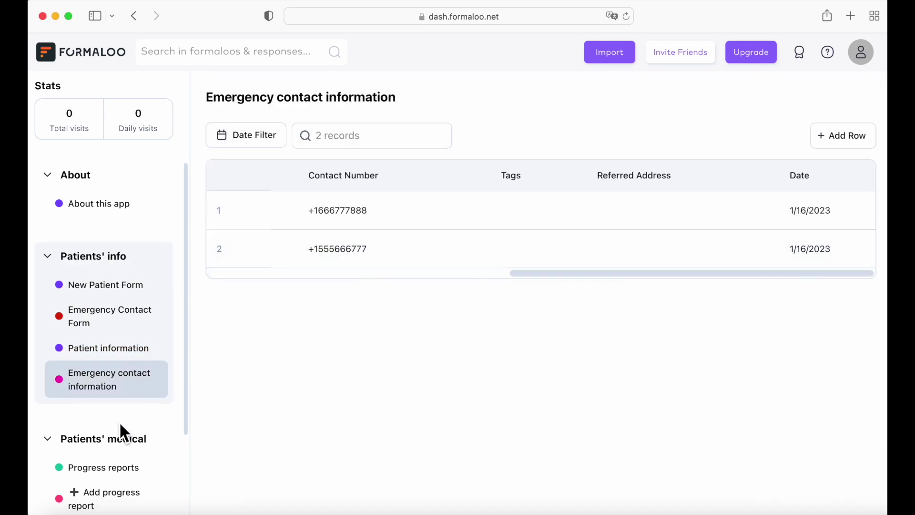
Open the Progress reports table under Patients' medical and review its columns through to the doctor's signature and date.
scroll(119, 421, down, 3)
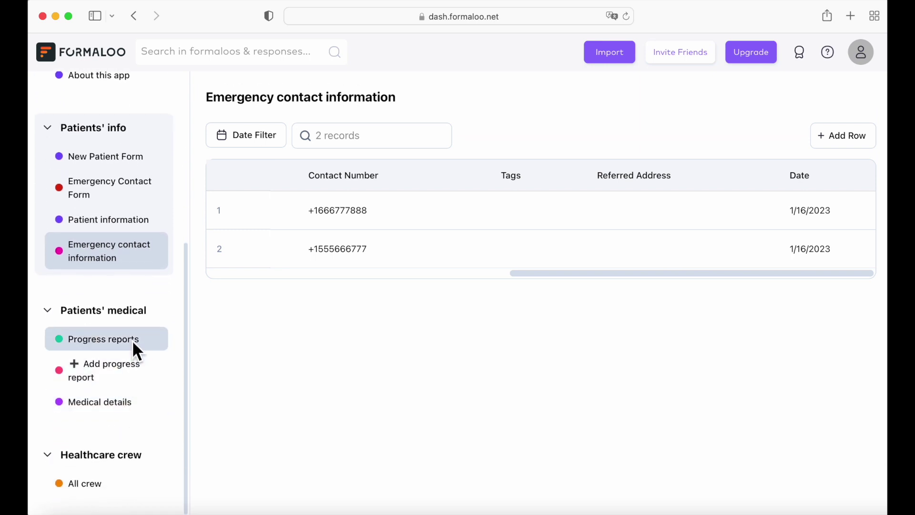
click(133, 343)
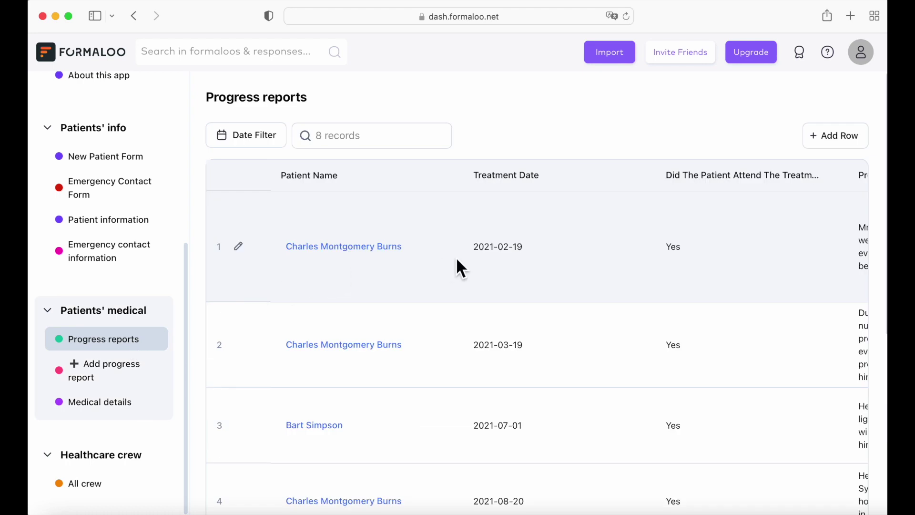
scroll(523, 290, right, 10)
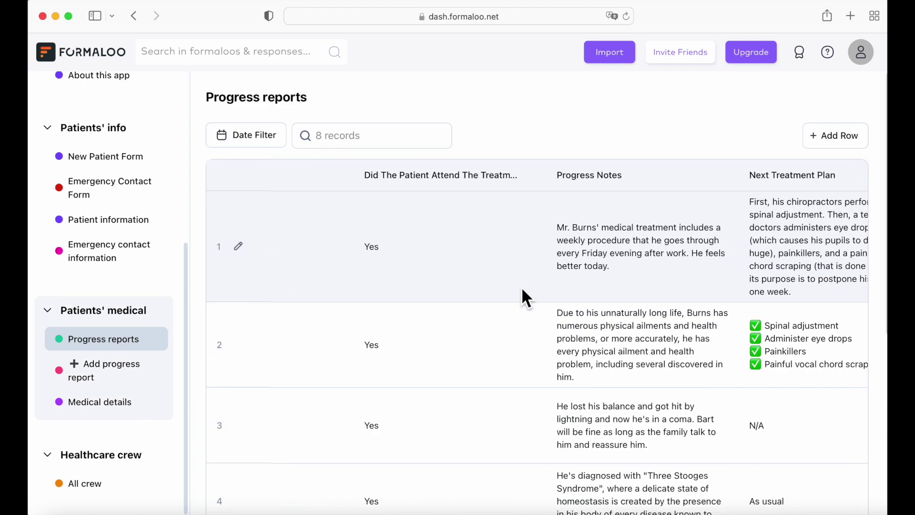
scroll(522, 289, right, 5)
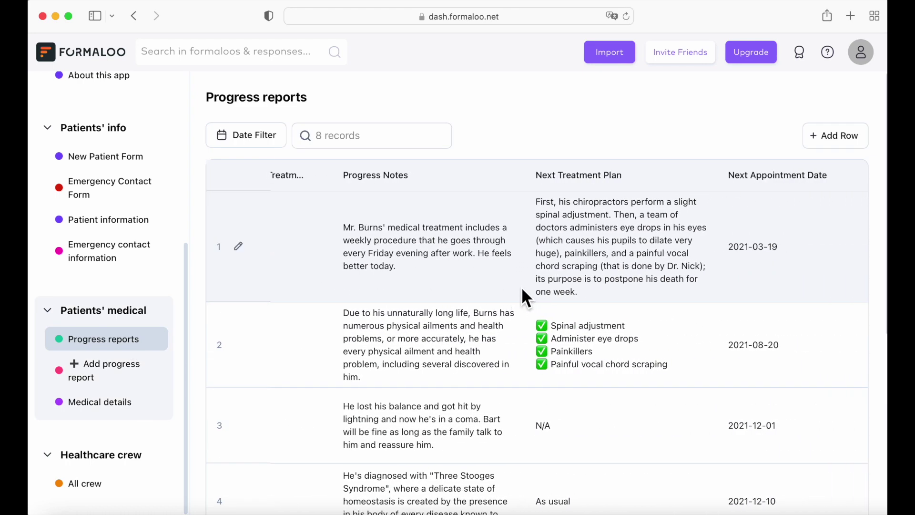
scroll(521, 287, right, 5)
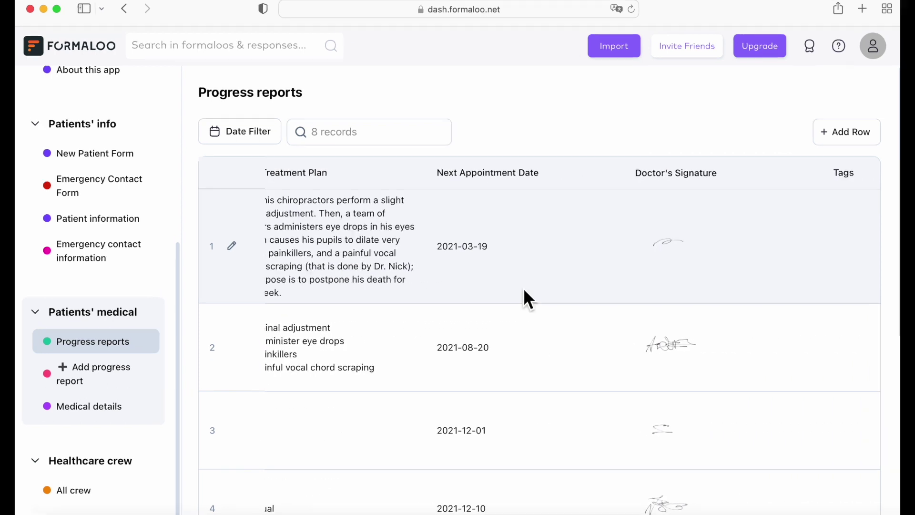
scroll(524, 292, right, 10)
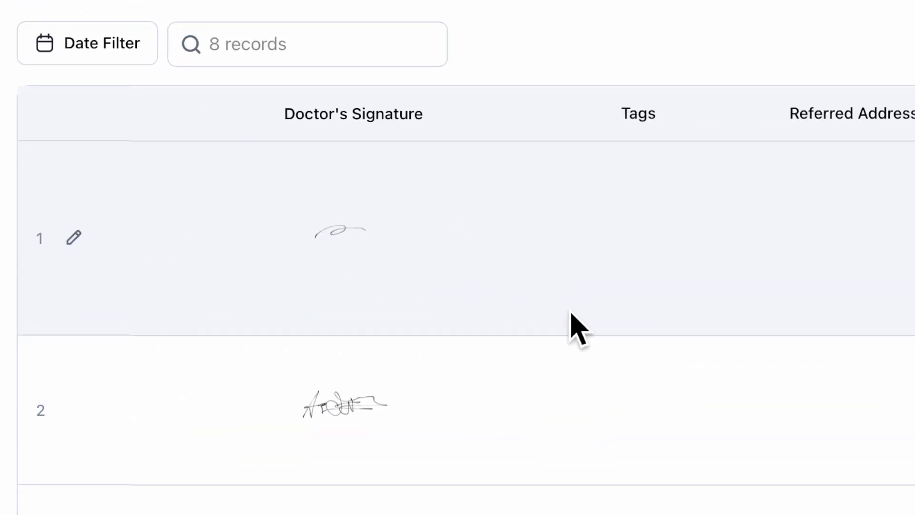
scroll(571, 314, right, 5)
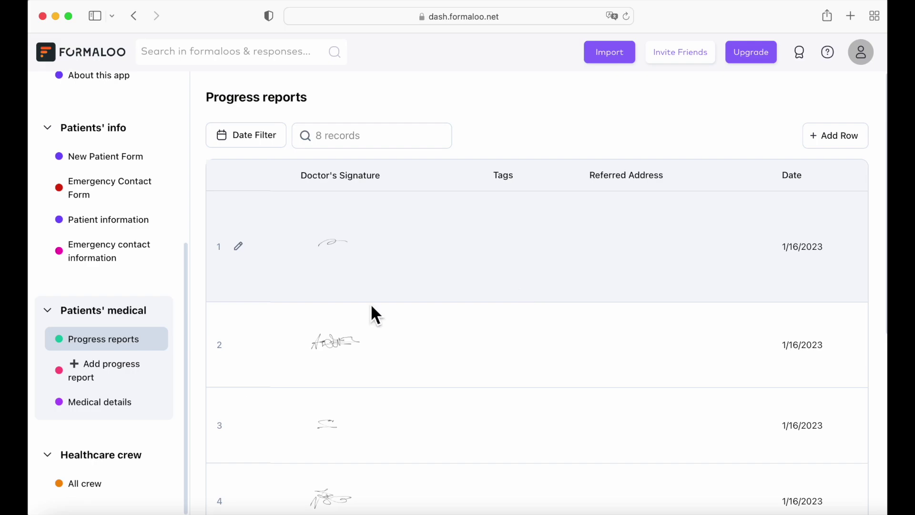
Open the Add progress report form and review its fields down to the doctor's signature.
click(133, 370)
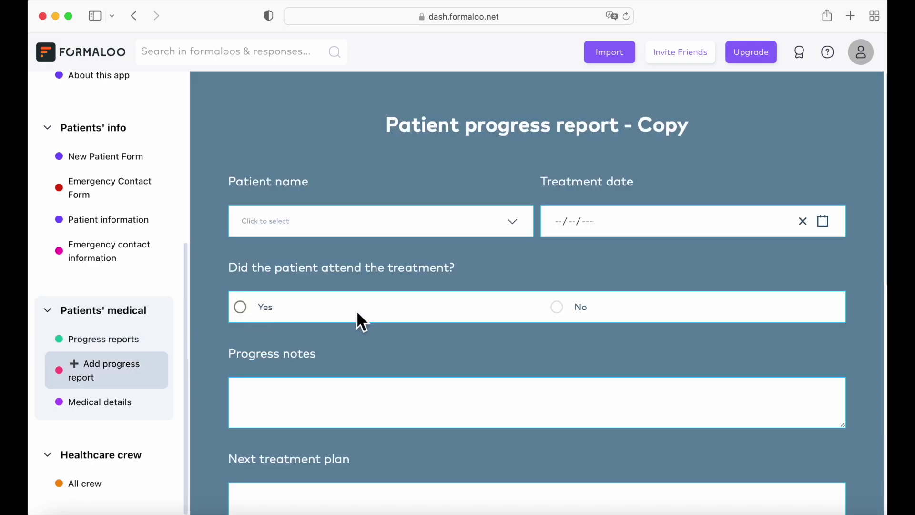
scroll(397, 339, down, 10)
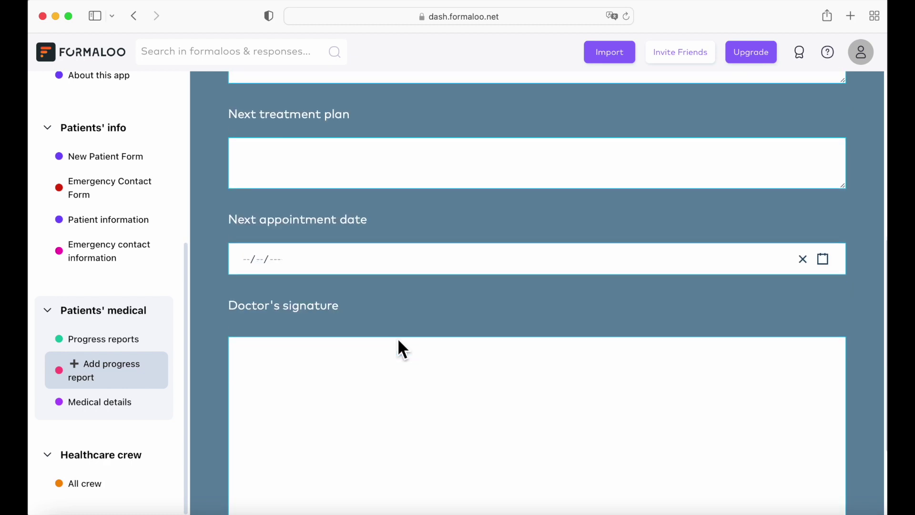
scroll(399, 341, down, 3)
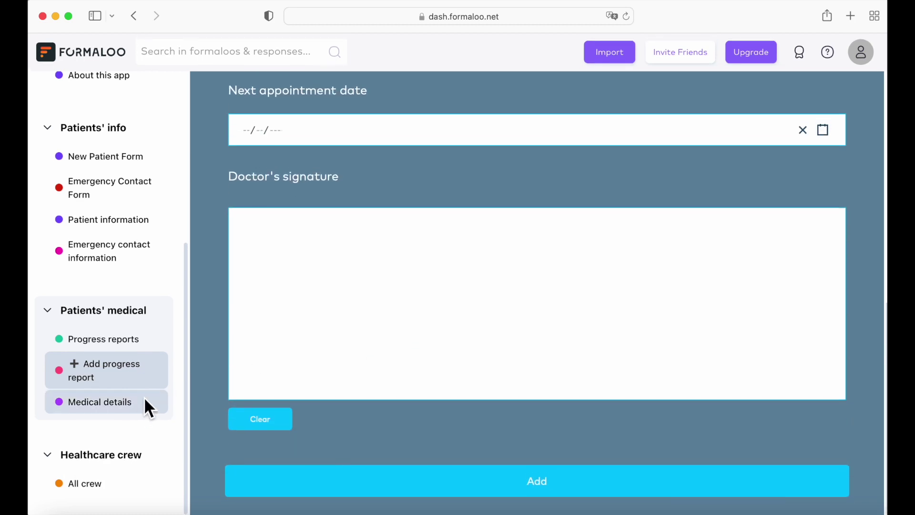
Open the Medical details table and review its columns through to medications, dosages and date.
click(138, 409)
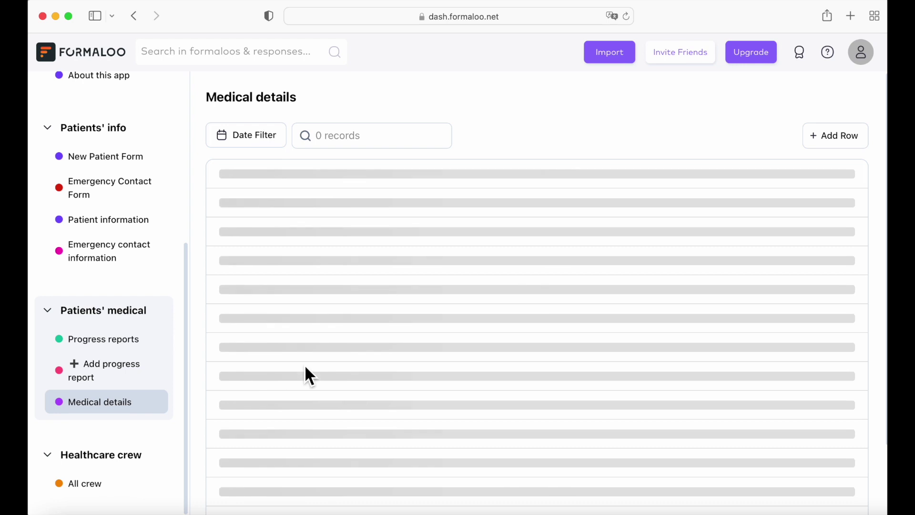
scroll(453, 294, right, 10)
scroll(453, 293, right, 12)
scroll(453, 298, right, 5)
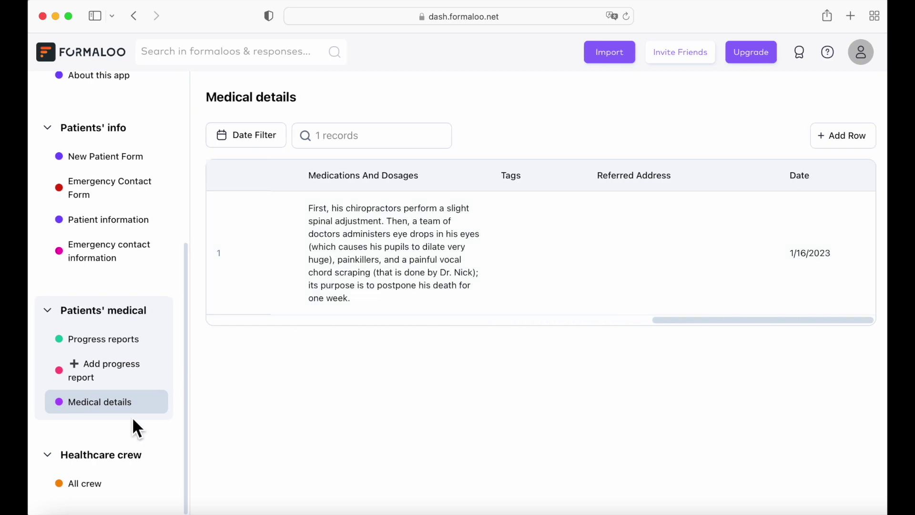
Open the All crew list under Healthcare crew and review its columns.
click(99, 481)
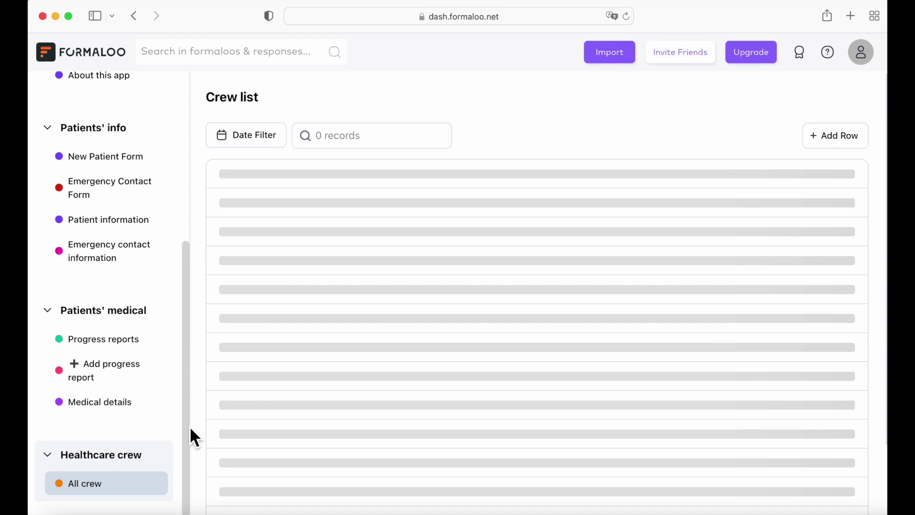
scroll(496, 281, right, 3)
scroll(496, 281, right, 5)
scroll(496, 281, right, 5)
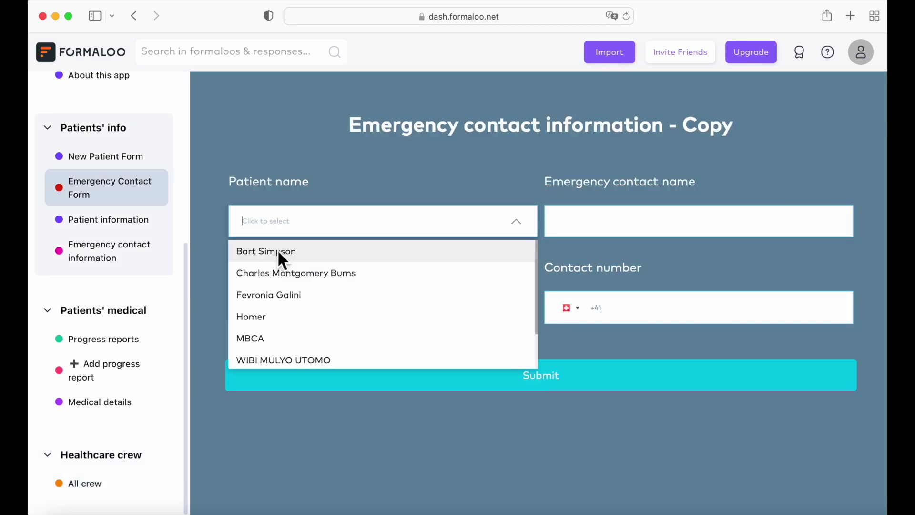
Complete the Emergency Contact Form with the patient's name, contact's name, relationship "Father" and contact number, and submit it.
click(279, 253)
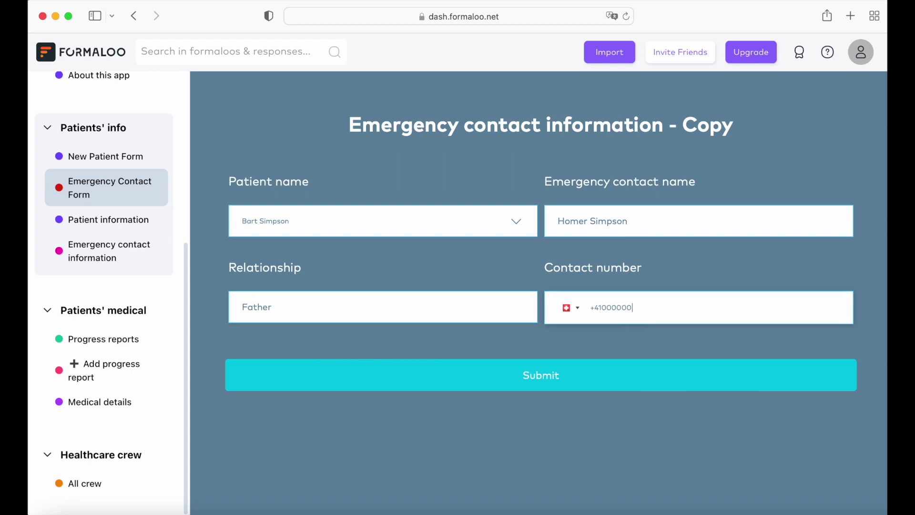
click(589, 385)
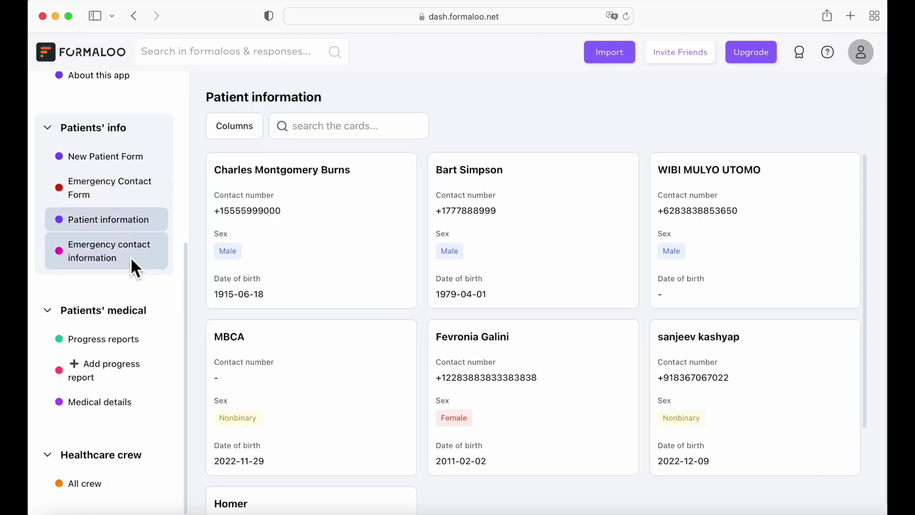
Check the submitted contact's entry in the Emergency contact information table, including relationship and contact number.
click(133, 258)
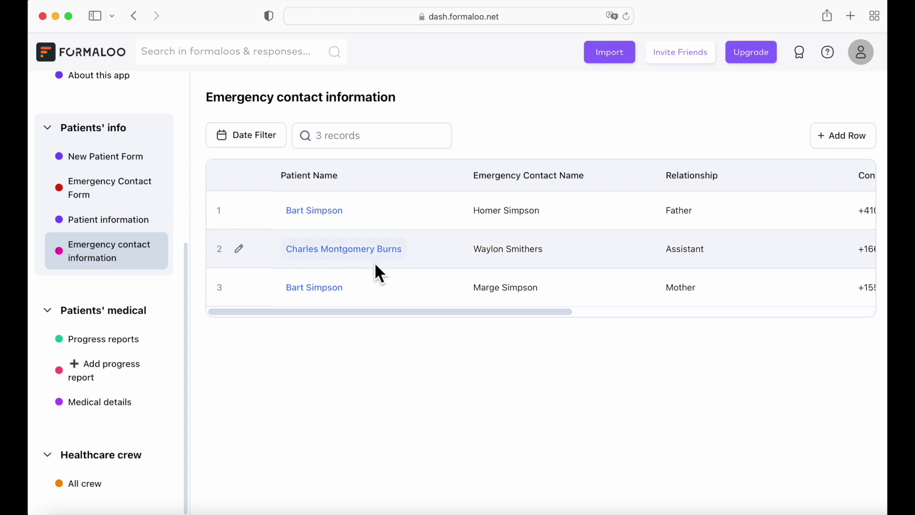
scroll(427, 264, right, 3)
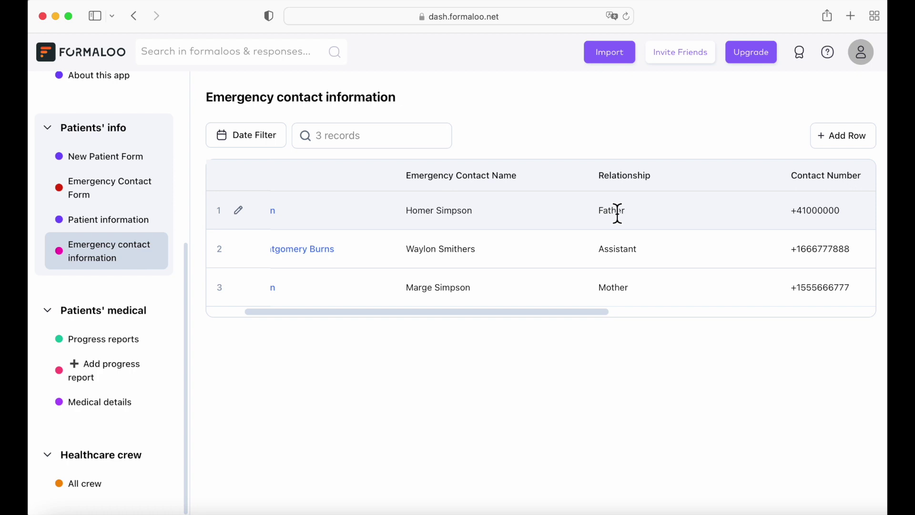
scroll(629, 215, right, 5)
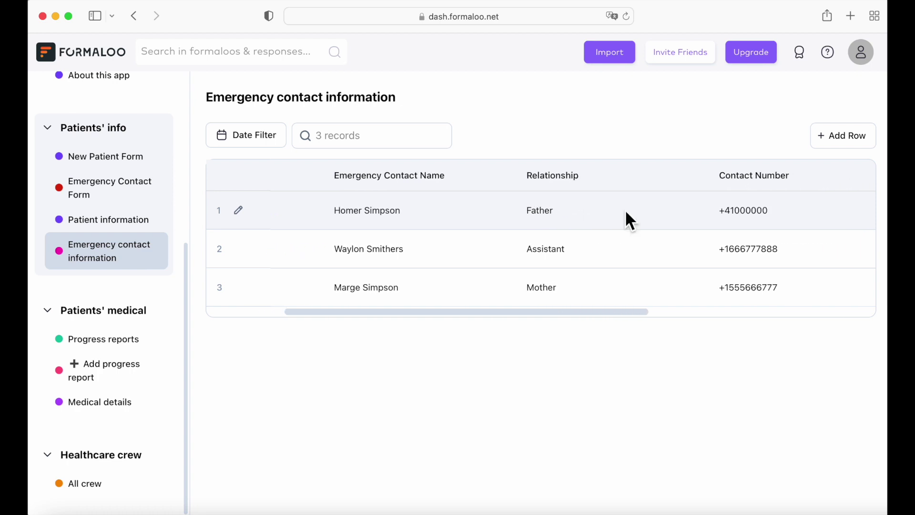
Review the remaining columns of the Emergency contact information table and open the Patient information cards.
scroll(625, 210, right, 2)
drag(634, 211, 581, 213)
click(679, 209)
scroll(679, 210, right, 8)
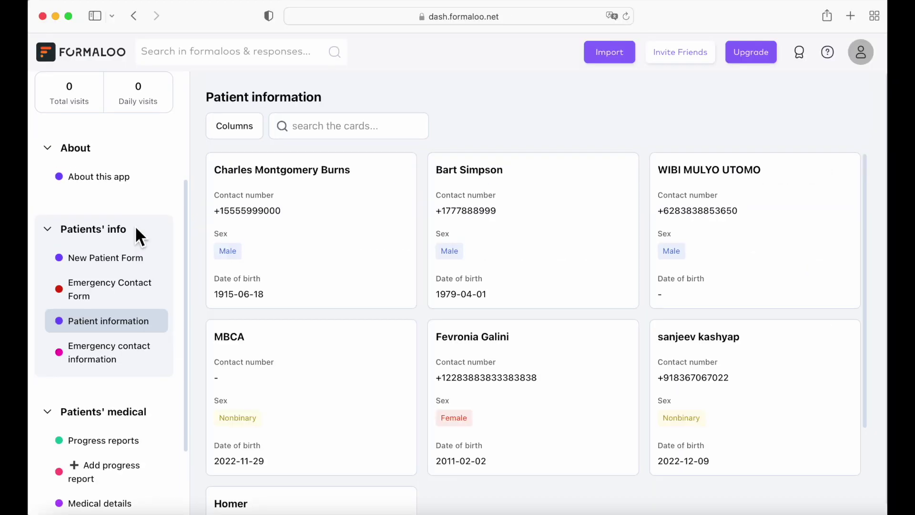
Open the New Patient Form under Patients' info and review its fields.
scroll(135, 225, up, 1)
click(125, 282)
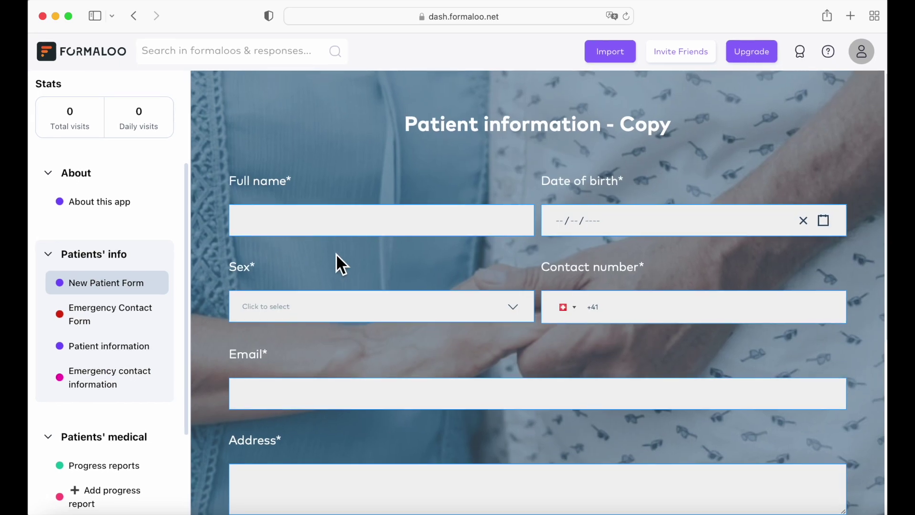
scroll(264, 296, down, 6)
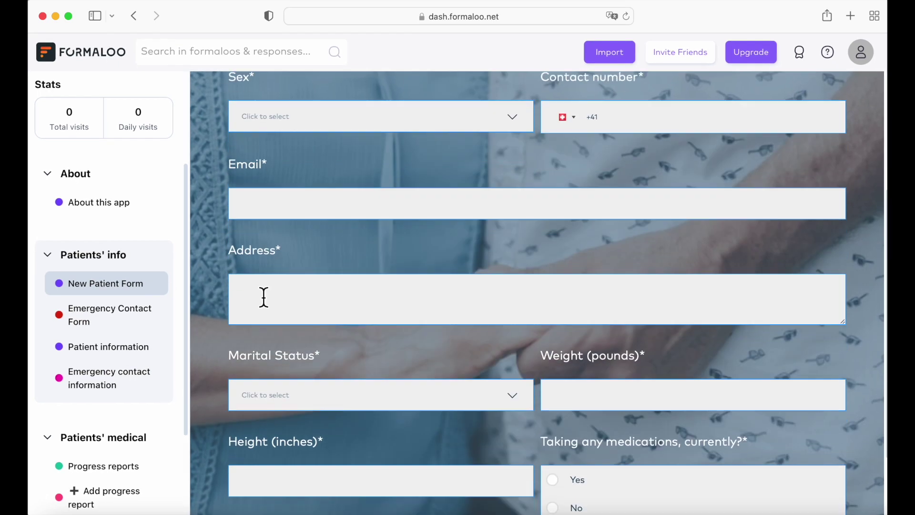
scroll(264, 295, up, 6)
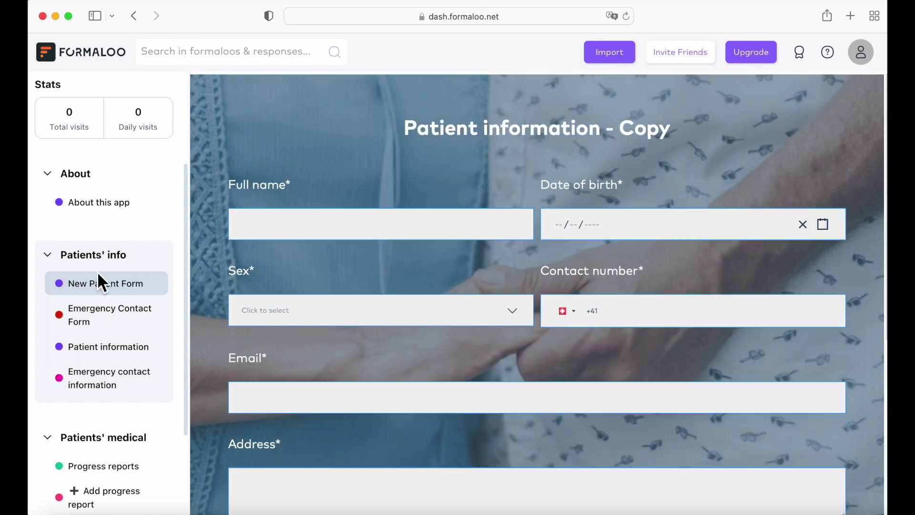
click(103, 282)
Return to the dashboard and start editing a copy of the Patient information form template from the Health & wellness category.
click(106, 53)
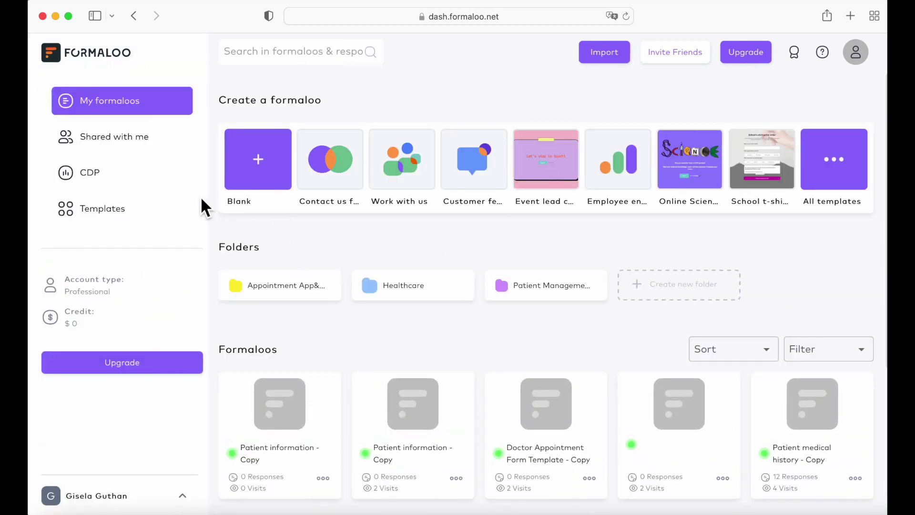
click(136, 206)
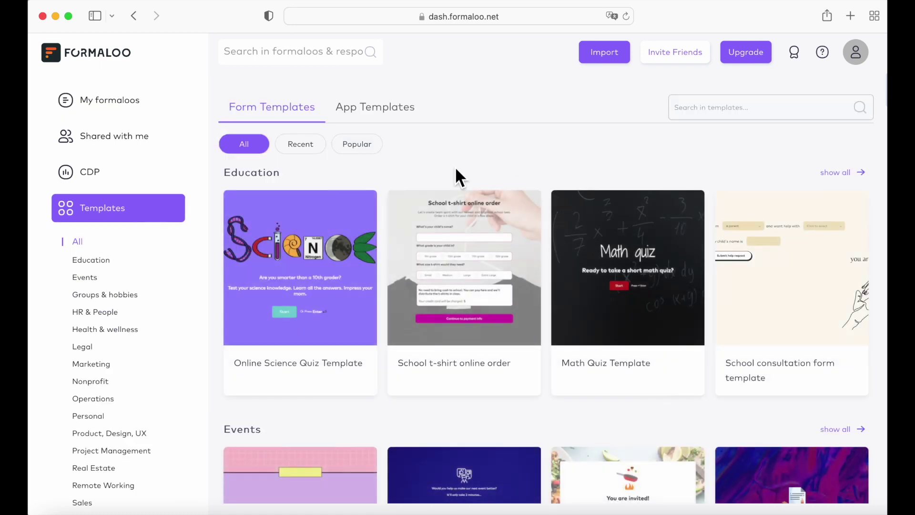
click(113, 329)
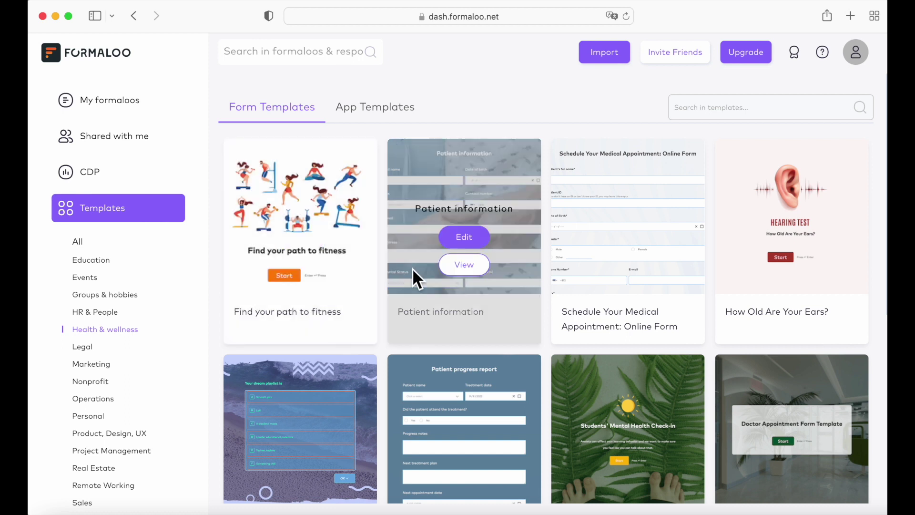
click(467, 236)
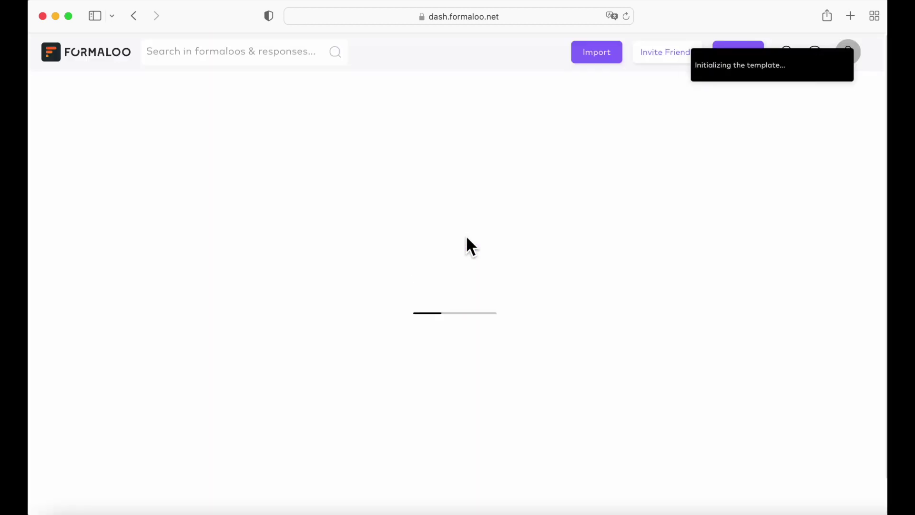
Review the copied form's fields in the editor and in its preview.
scroll(429, 267, down, 7)
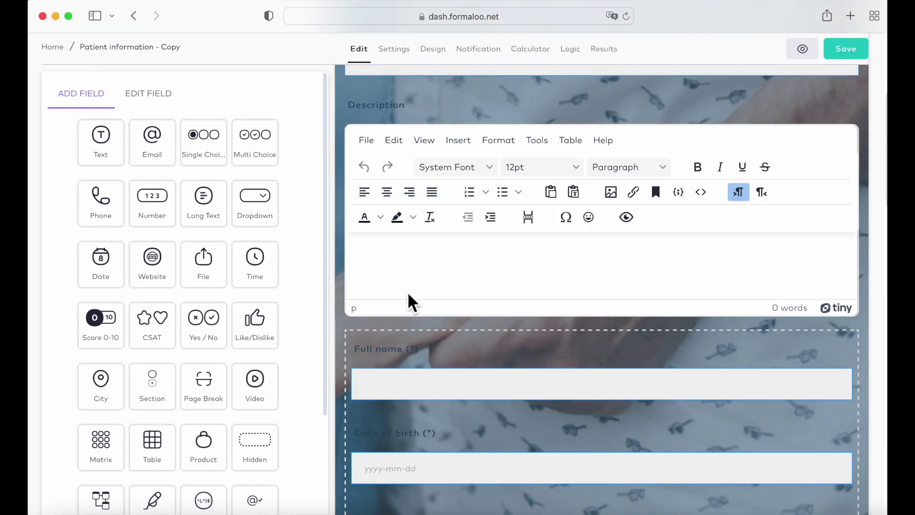
scroll(415, 300, down, 10)
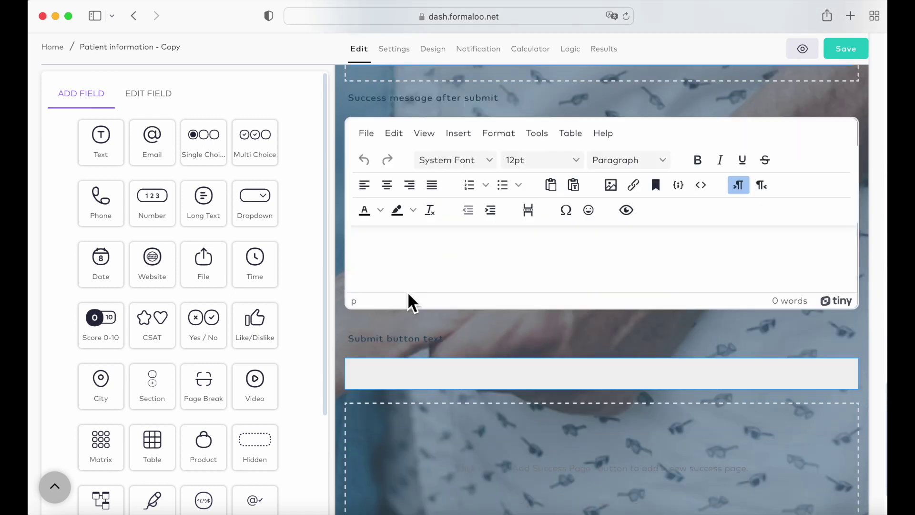
scroll(408, 291, up, 4)
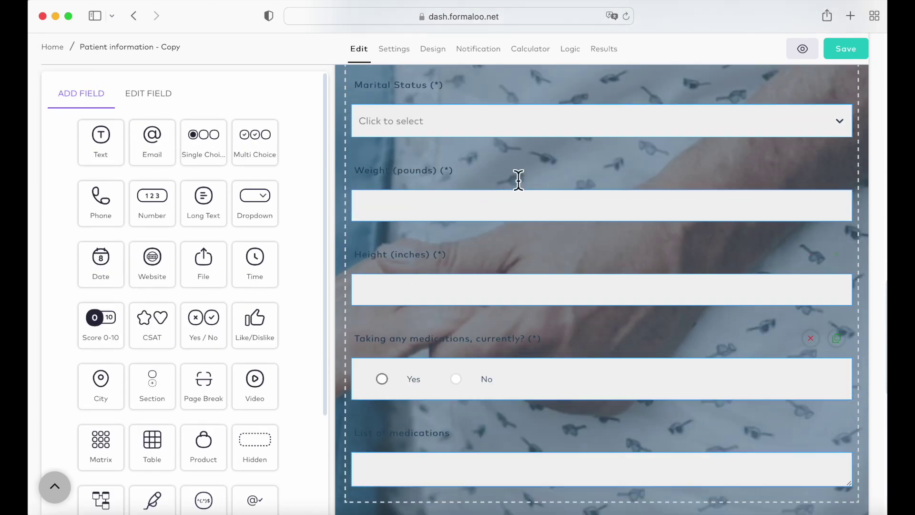
click(813, 51)
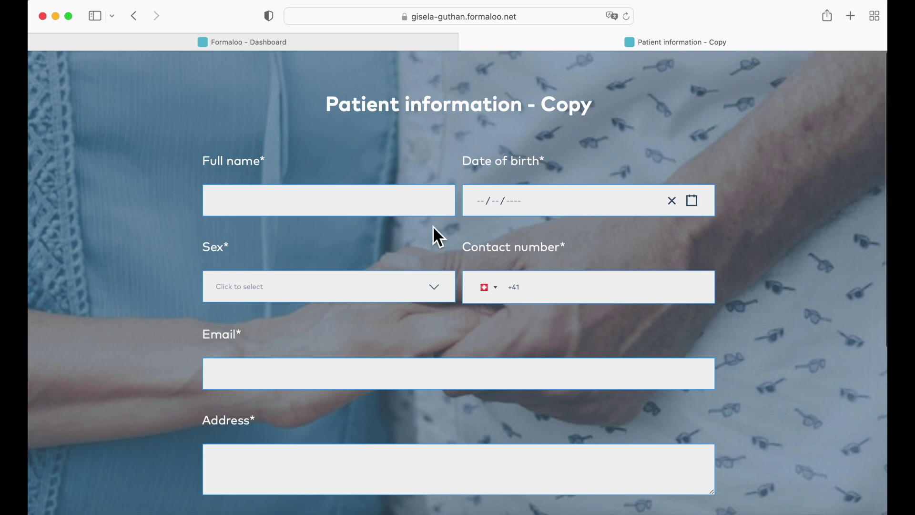
scroll(434, 226, down, 5)
scroll(433, 225, down, 2)
scroll(433, 229, up, 6)
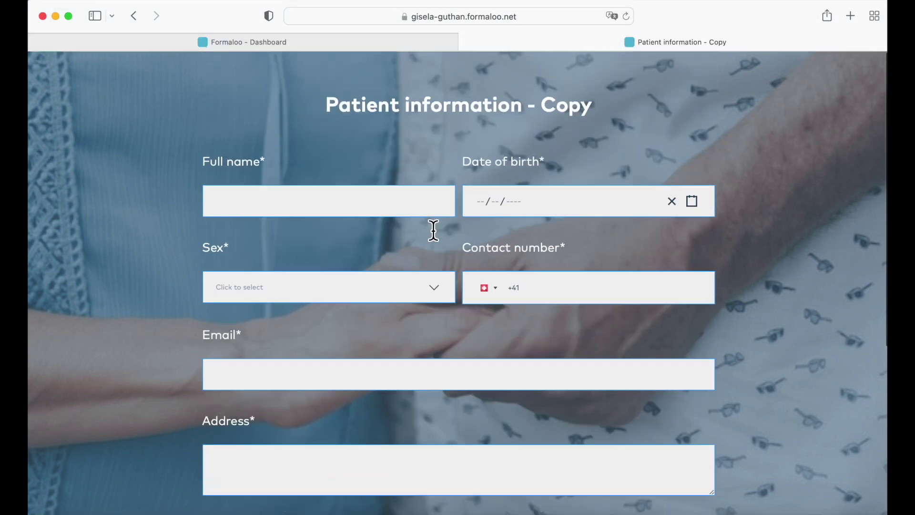
Return to the form editor and add a Dropdown field titled "Is this your first time visiting this clinic ?".
click(358, 43)
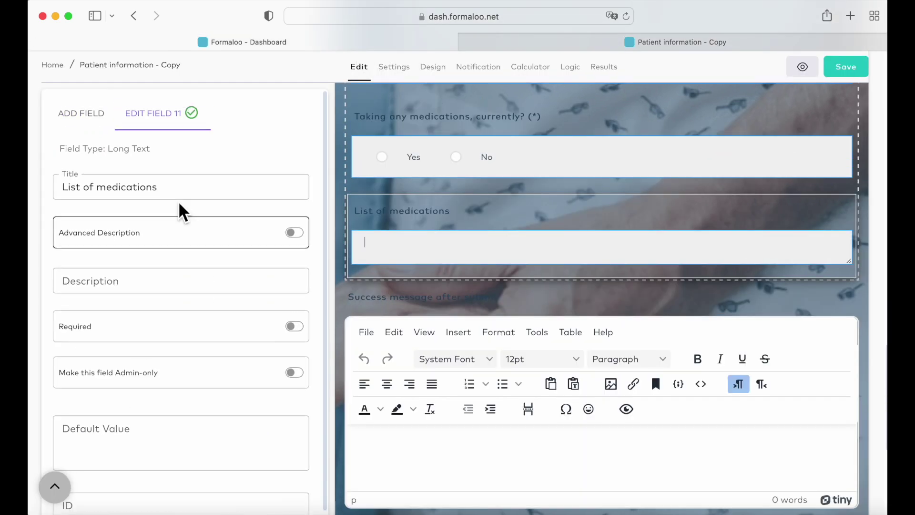
click(90, 117)
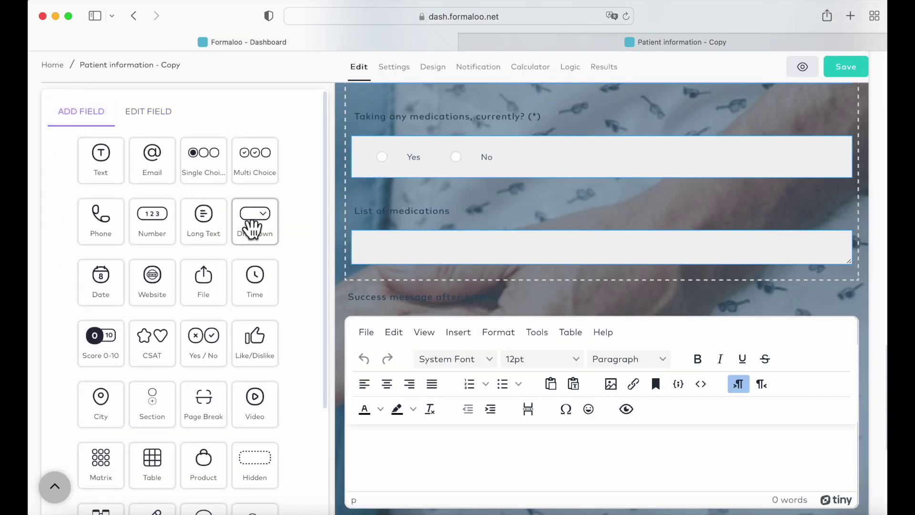
click(251, 228)
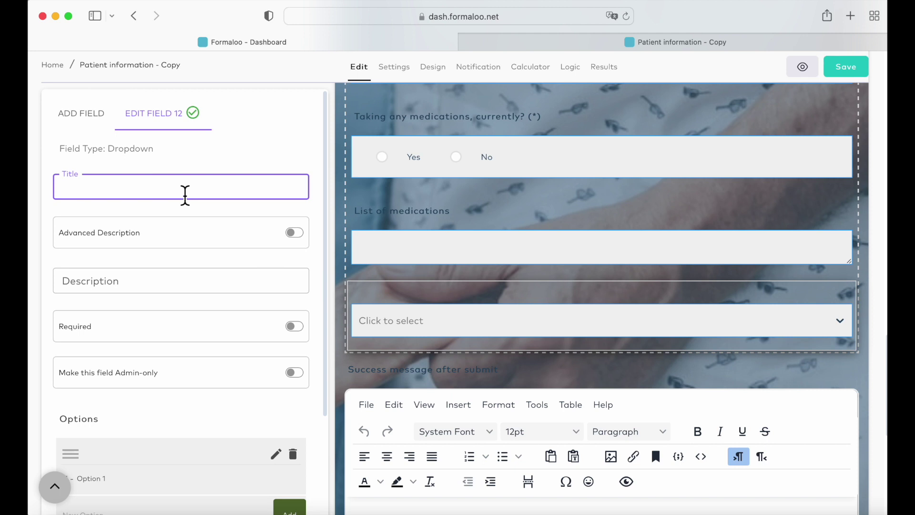
text(I)
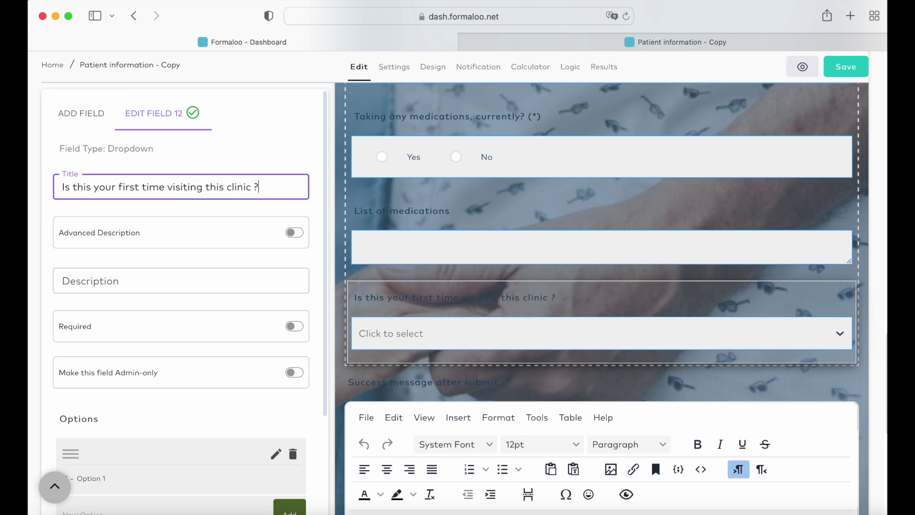
Look through the new dropdown field's settings, trying its Required option and switching it back off.
scroll(214, 284, down, 3)
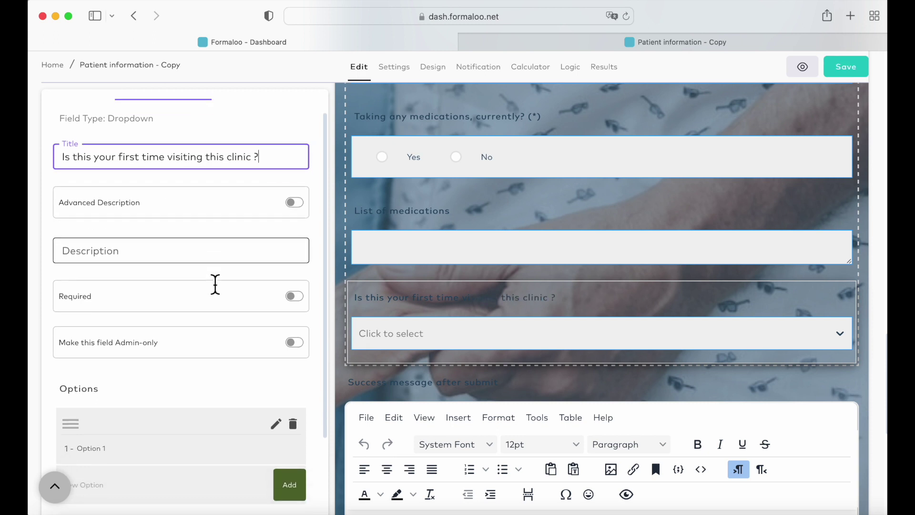
scroll(215, 284, down, 1)
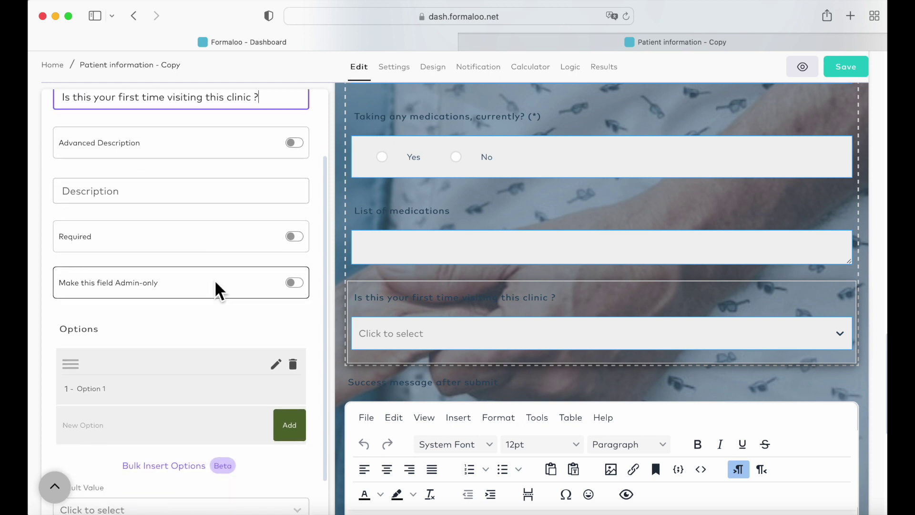
scroll(219, 289, down, 3)
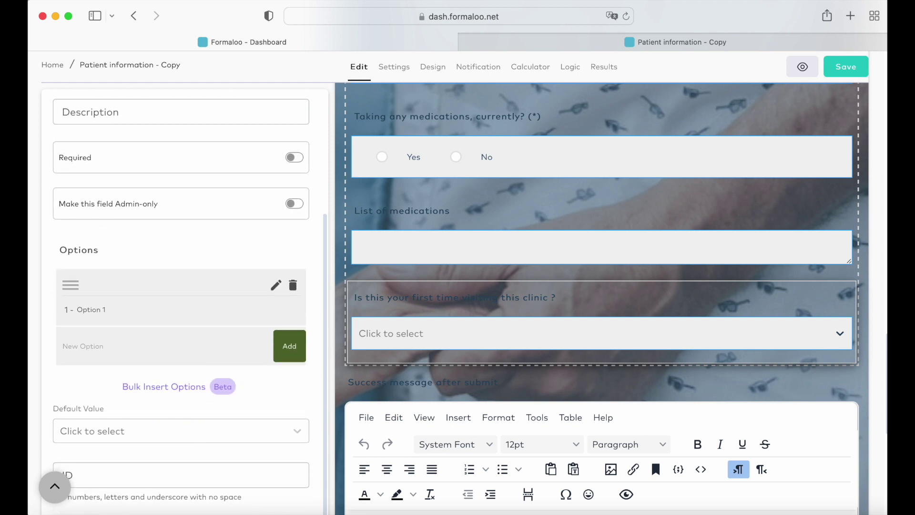
scroll(596, 333, down, 1)
scroll(303, 207, up, 2)
mouse_move(576, 292)
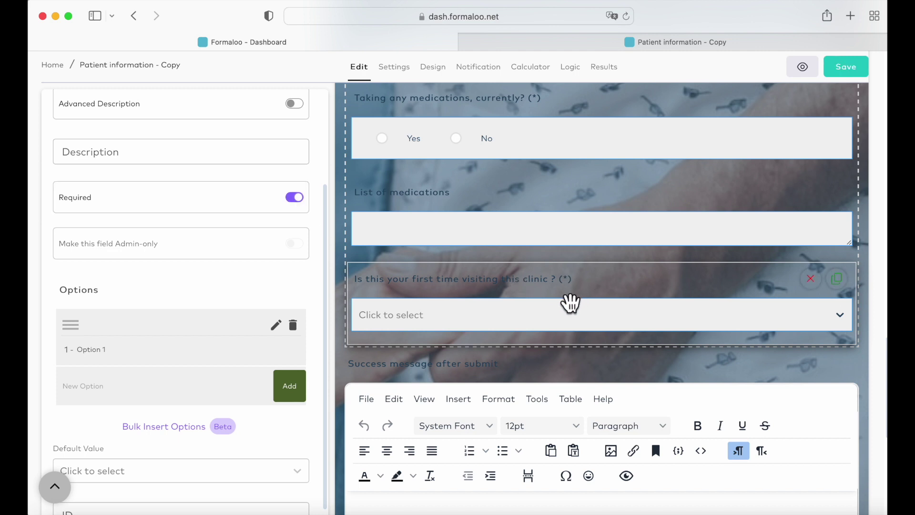
click(302, 199)
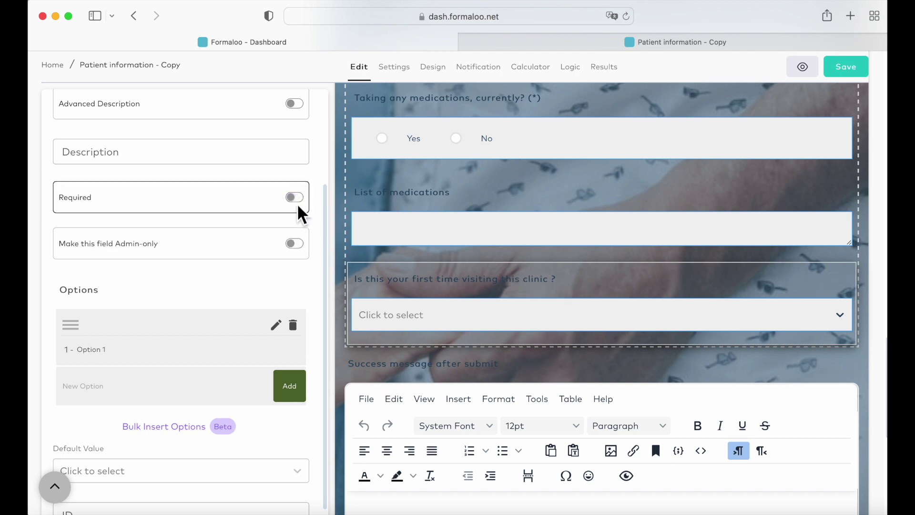
Make the clinic visit question admin-only, save the form and look for the question in the form's preview.
scroll(266, 300, down, 2)
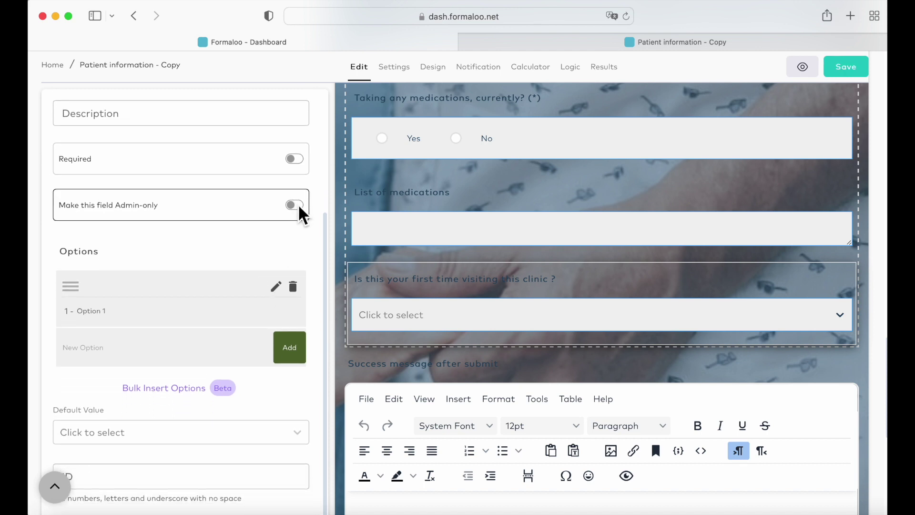
mouse_move(401, 301)
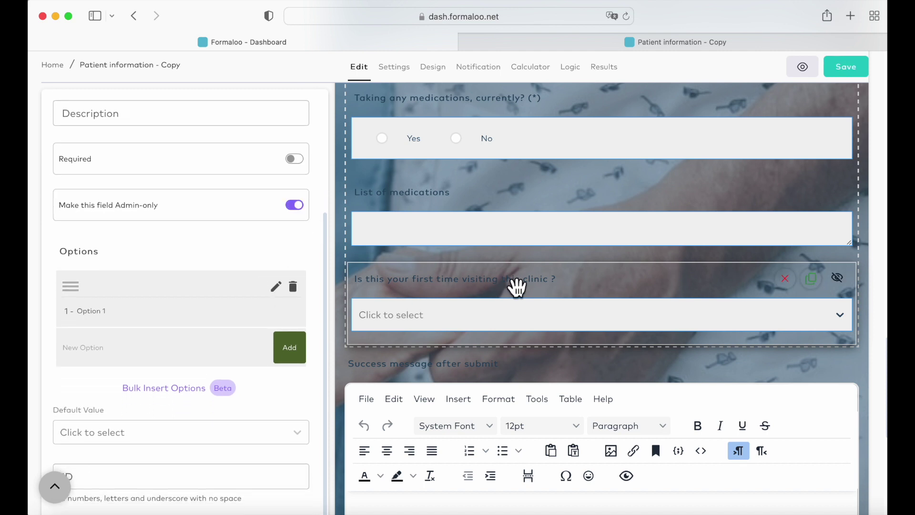
click(852, 74)
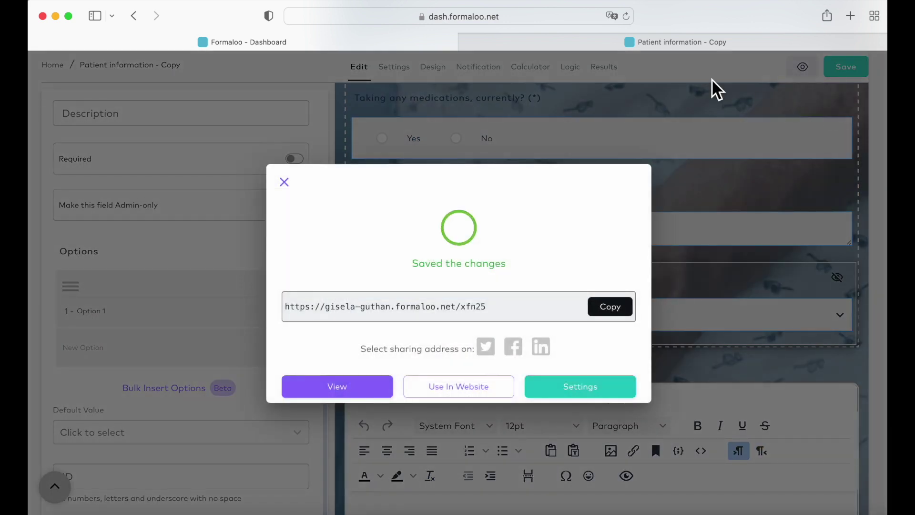
click(285, 183)
click(787, 44)
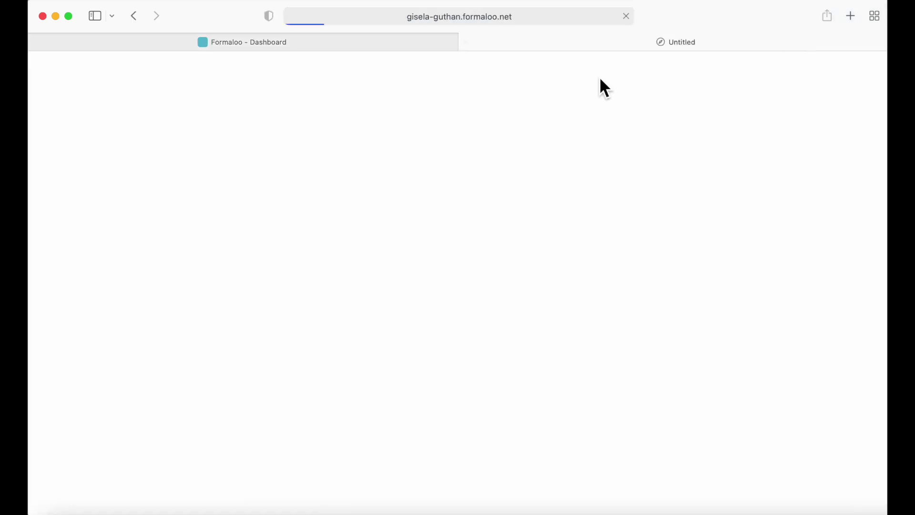
scroll(518, 191, down, 5)
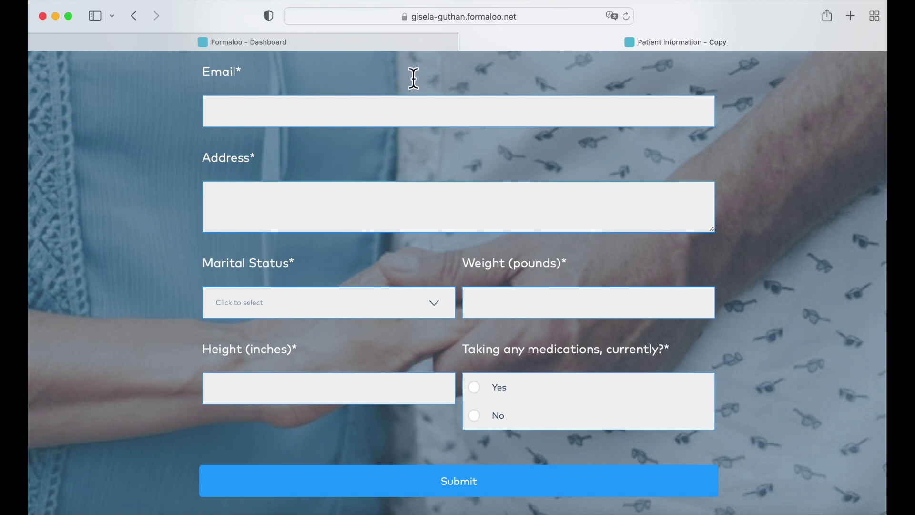
Turn off the admin-only setting for the clinic visit question, save the form and reload its preview to check the question.
click(409, 46)
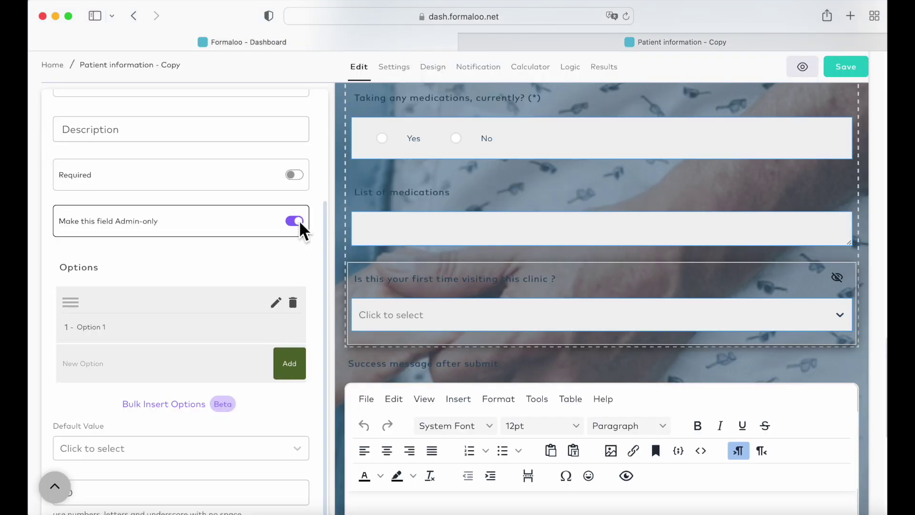
click(852, 73)
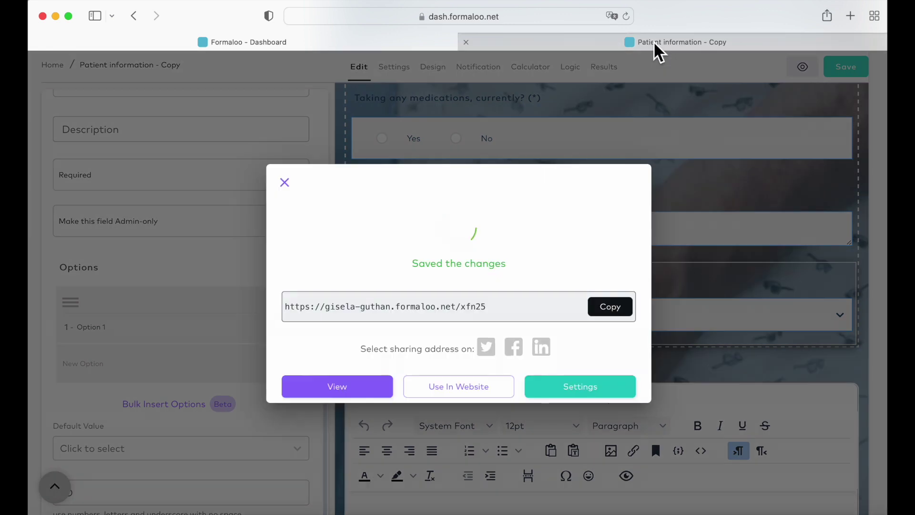
click(655, 42)
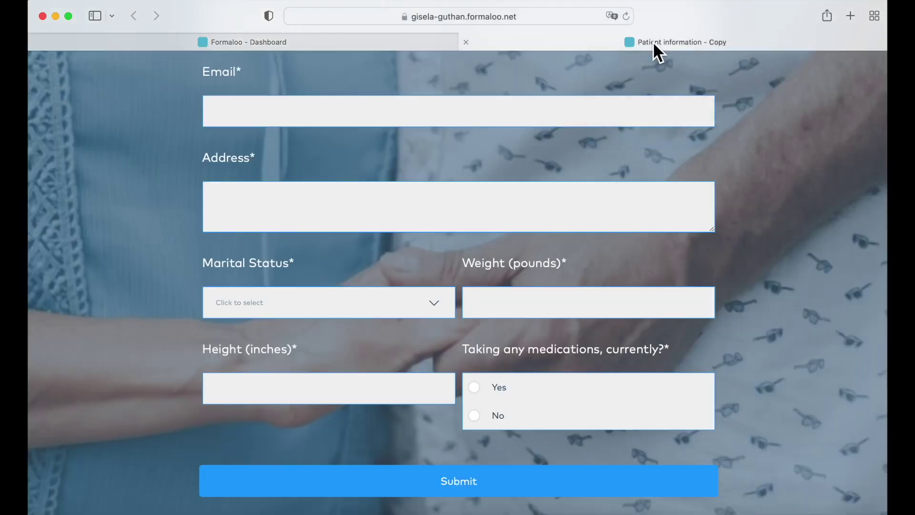
click(627, 16)
scroll(559, 209, down, 7)
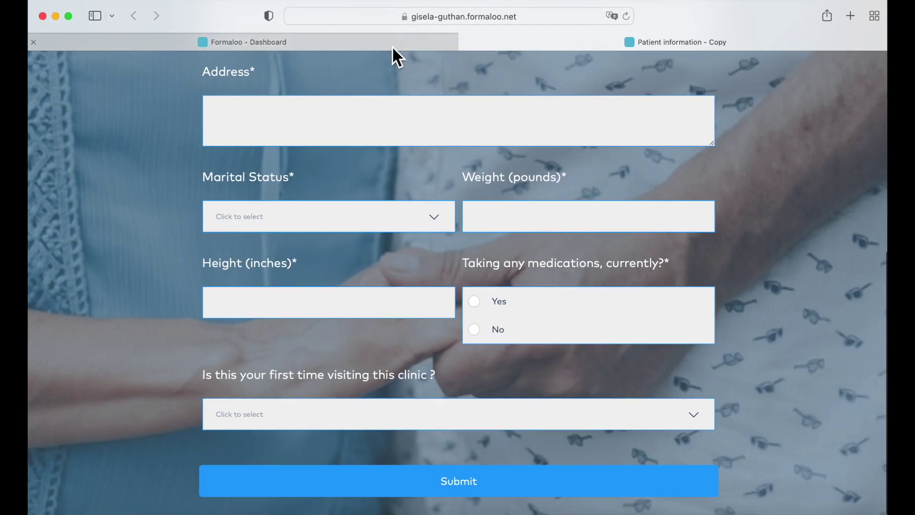
Set the clinic visit dropdown's options to "Yes" and "No" in the editor, and expand the field to check them.
click(393, 44)
click(285, 182)
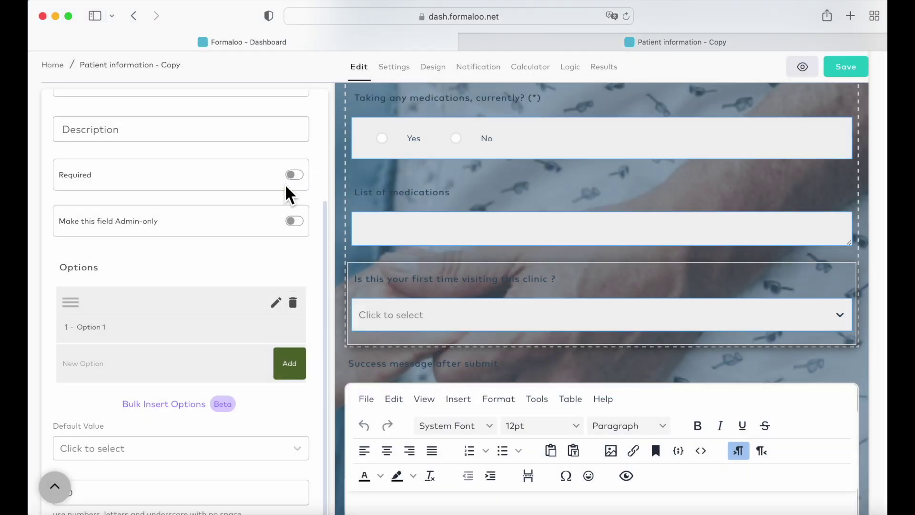
click(274, 340)
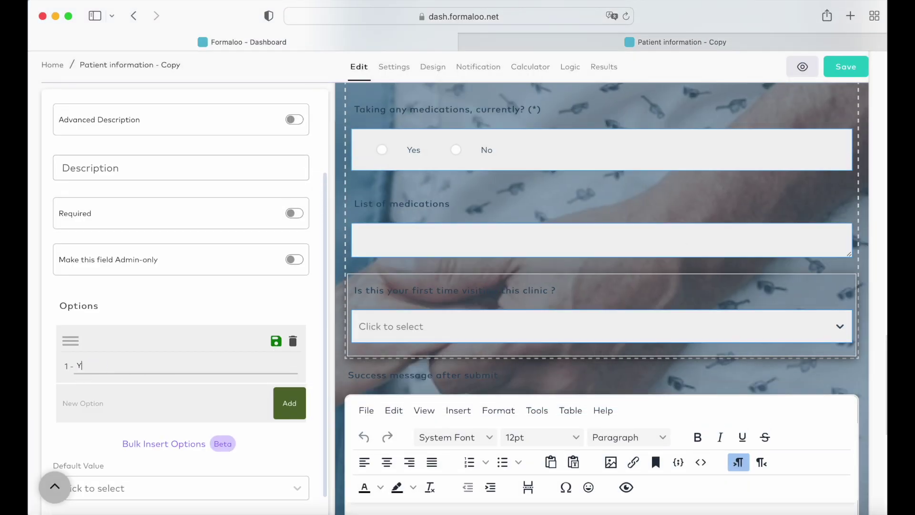
click(286, 405)
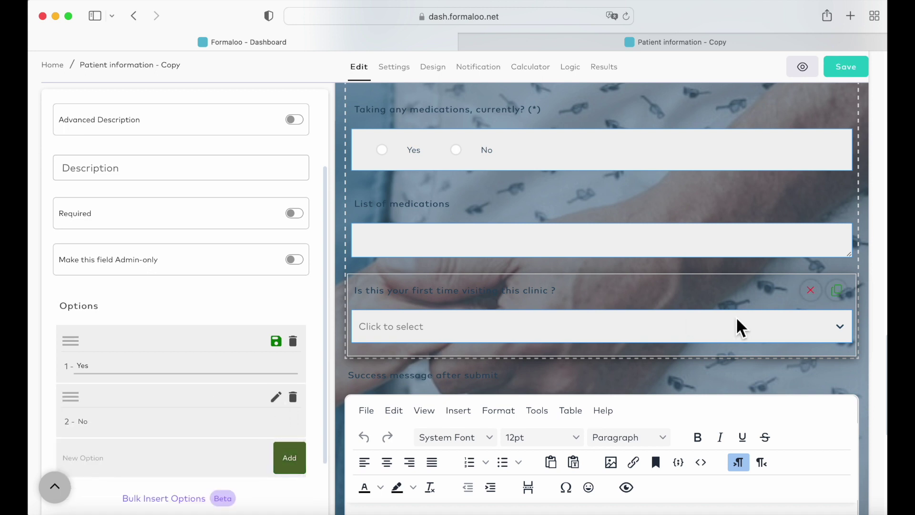
click(842, 331)
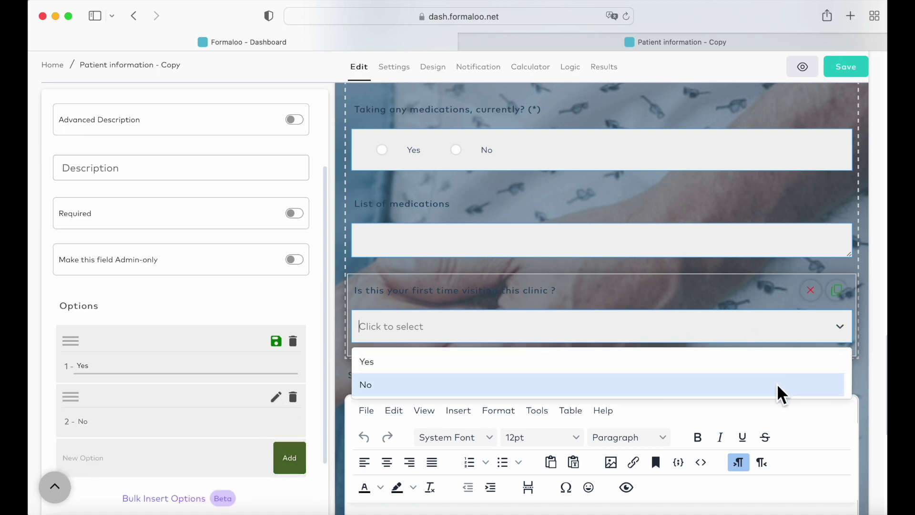
Add a date field titled "When do you wish to visit the clinic ?" to the form.
click(842, 332)
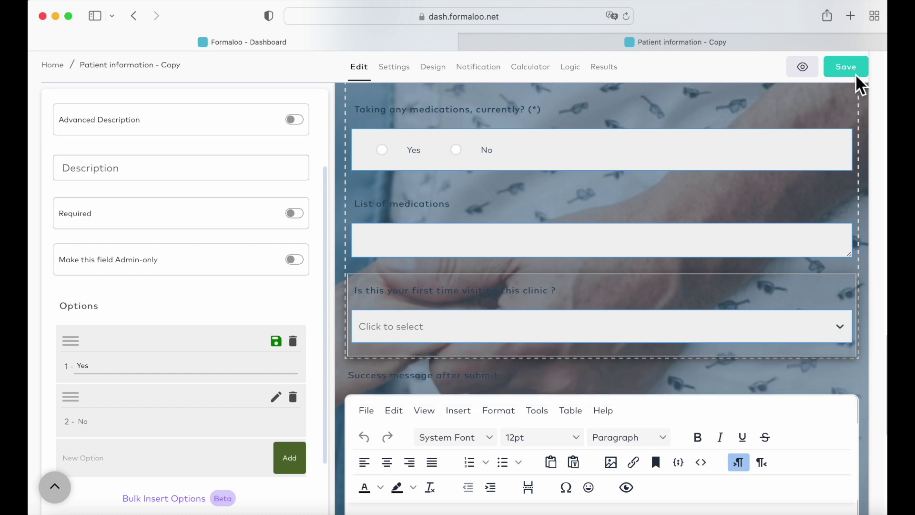
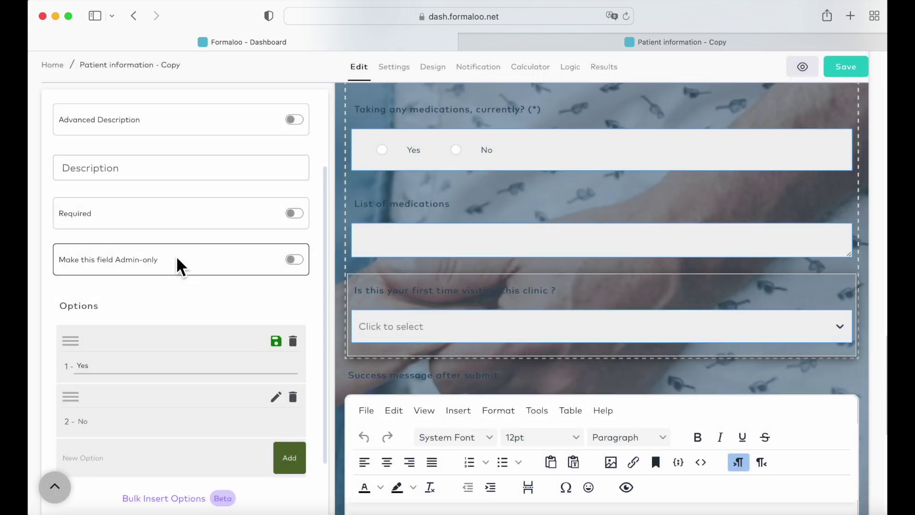
scroll(132, 190, up, 3)
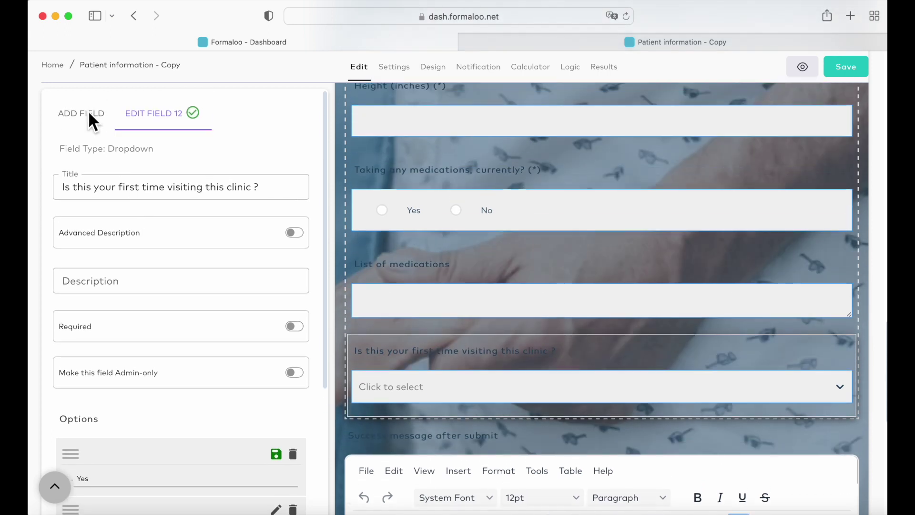
click(87, 113)
click(121, 267)
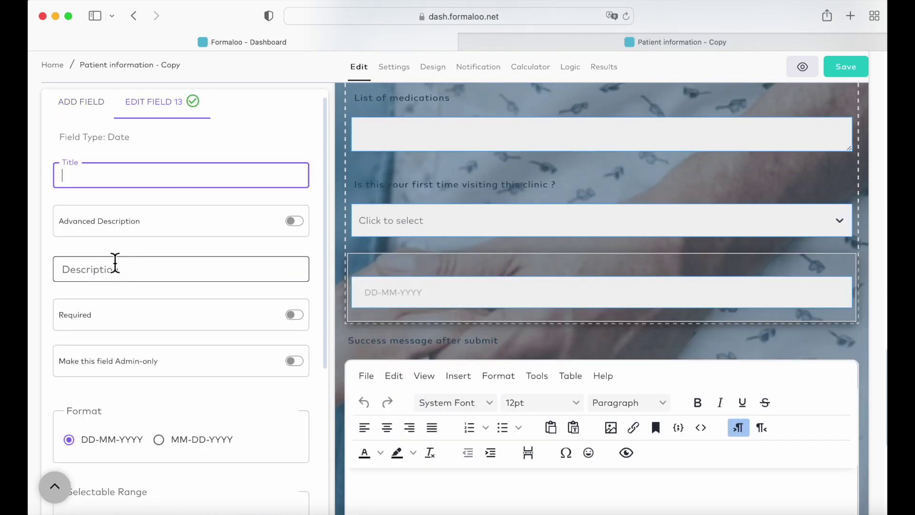
text(When do)
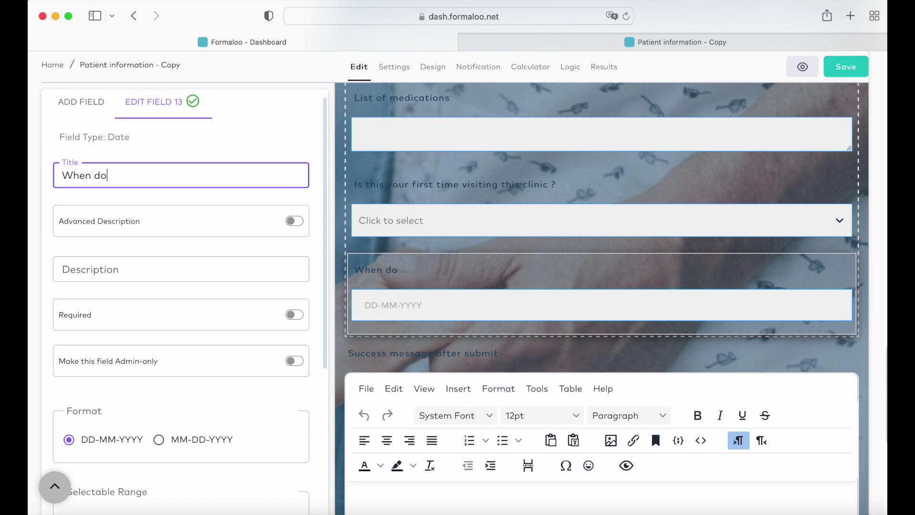
text( you wish to visit the clinic ?)
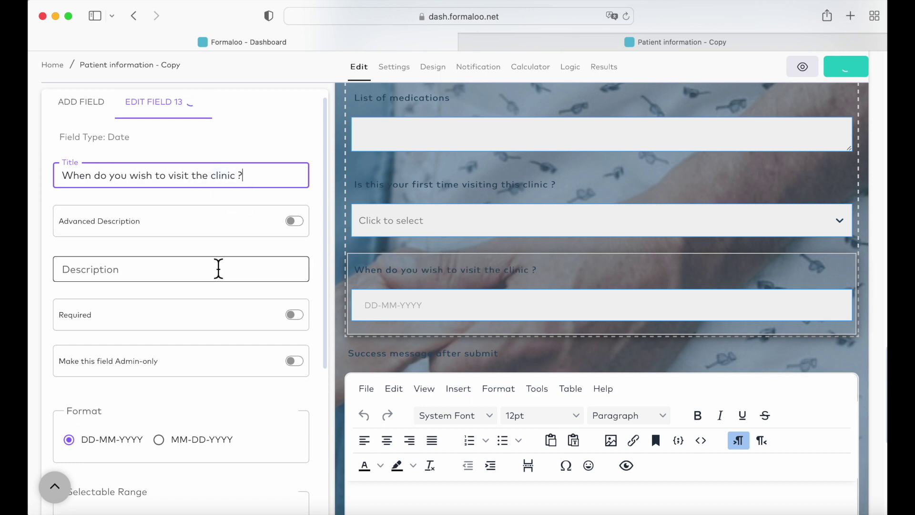
Try the visit date field's Required option and the MM-DD-YYYY format, restoring both settings.
scroll(218, 269, down, 3)
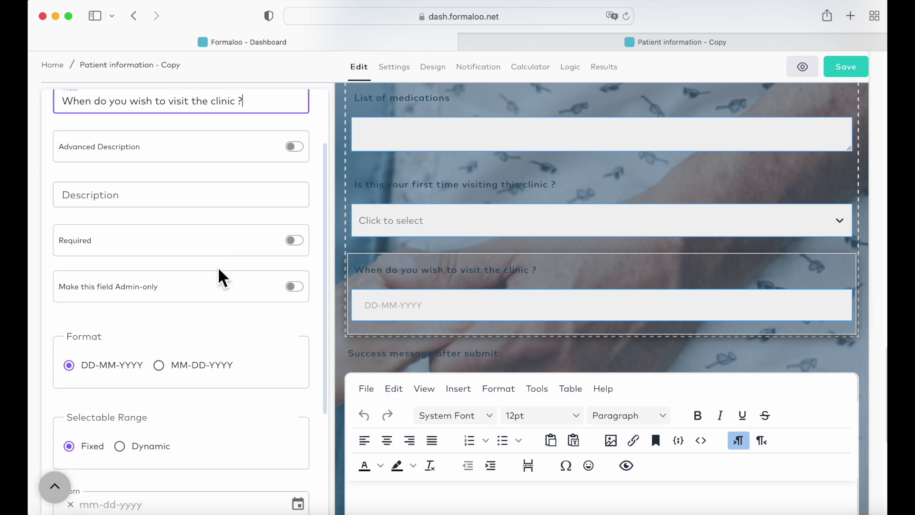
scroll(223, 278, down, 3)
click(295, 132)
click(295, 132)
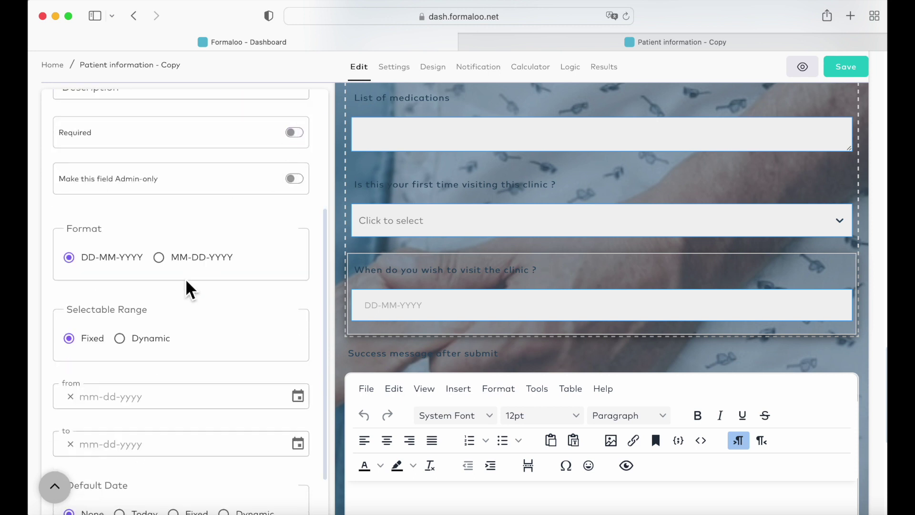
scroll(153, 296, down, 2)
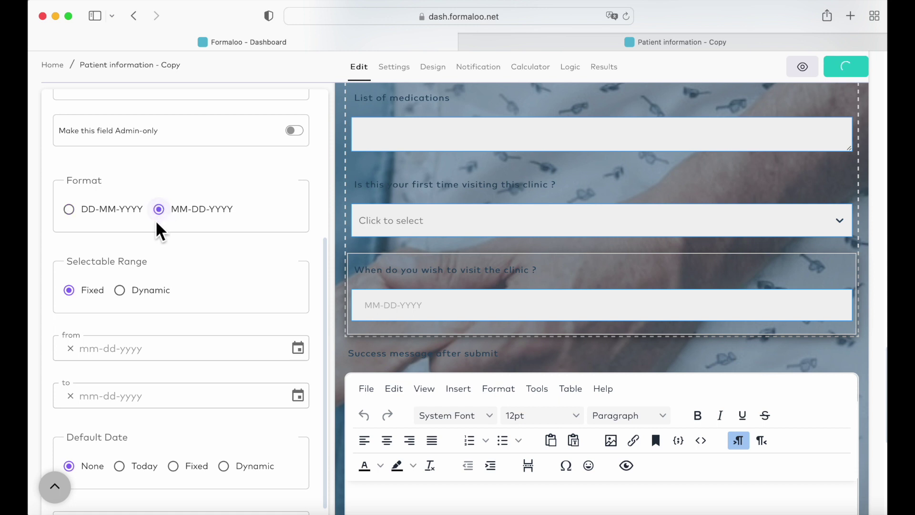
scroll(148, 245, down, 2)
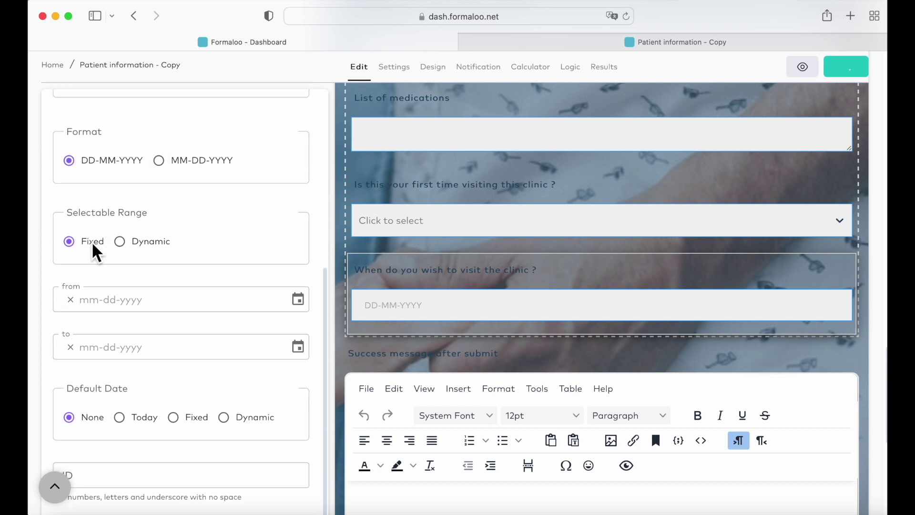
Give the visit date field a dynamic selectable range from 1 week to 3 months relative to the submit date.
click(121, 243)
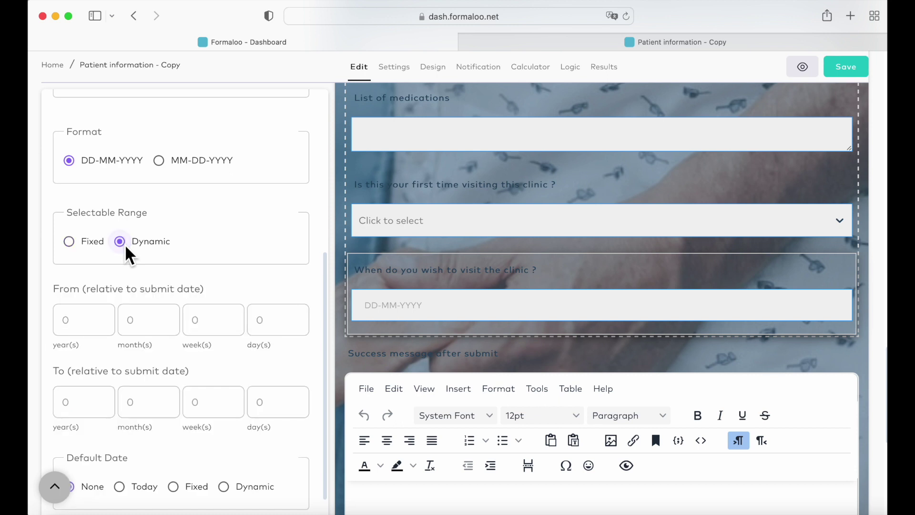
scroll(128, 289, down, 3)
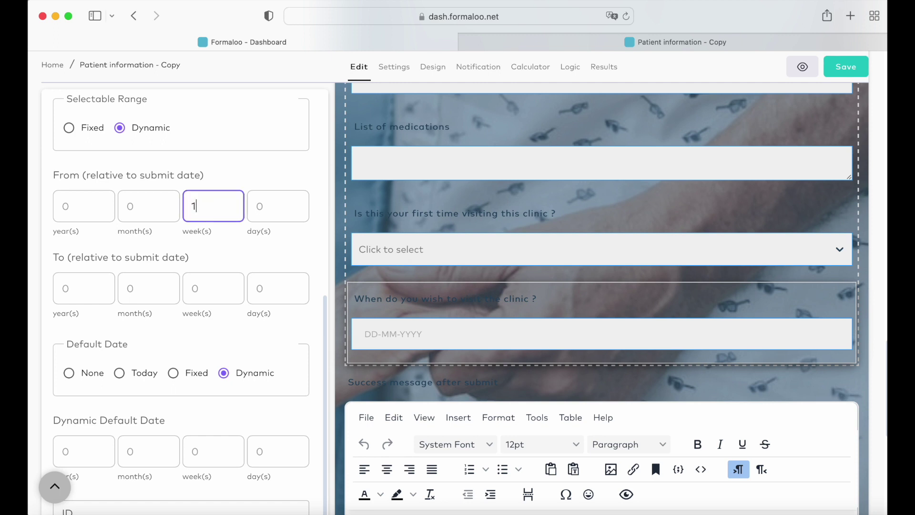
click(145, 289)
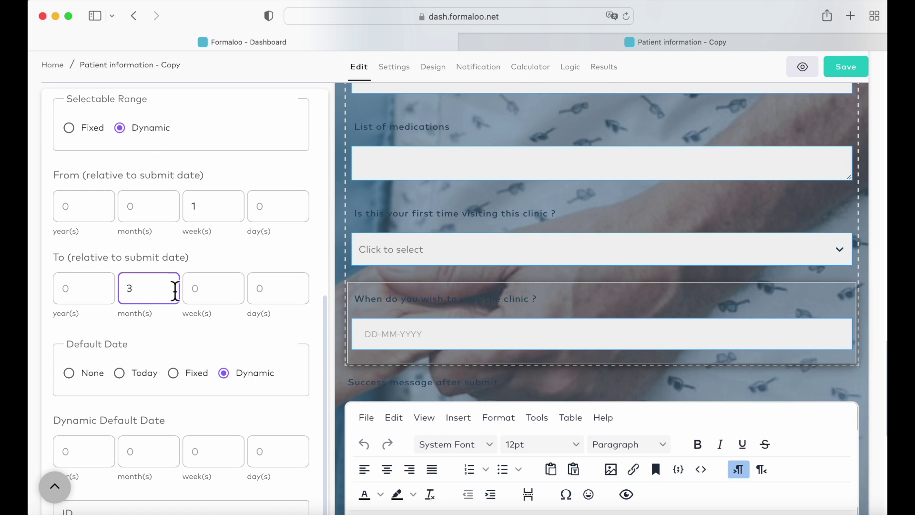
Set the visit date field's dynamic default date to 1 week and save the form.
scroll(241, 327, down, 3)
click(204, 410)
text(1)
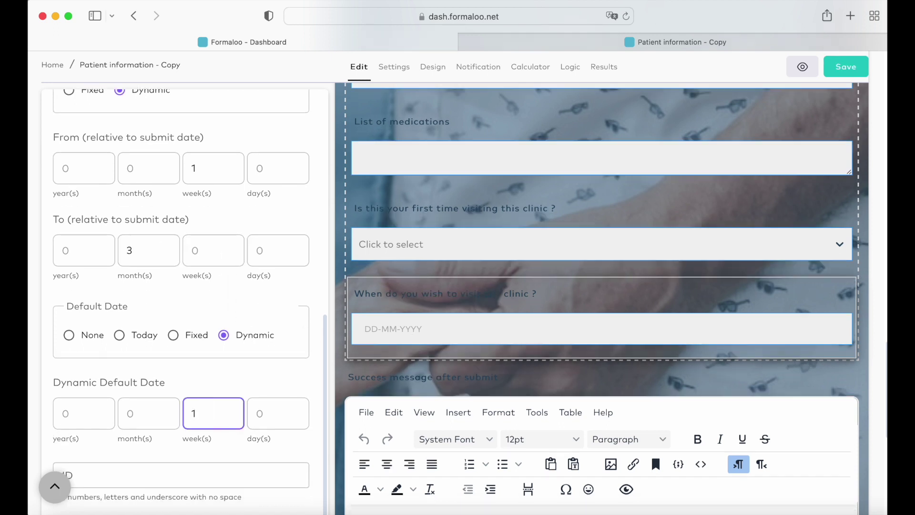
click(243, 456)
click(861, 69)
Reload the form's preview and check the visit date calendar's selectable range and the first-visit question's options.
click(665, 46)
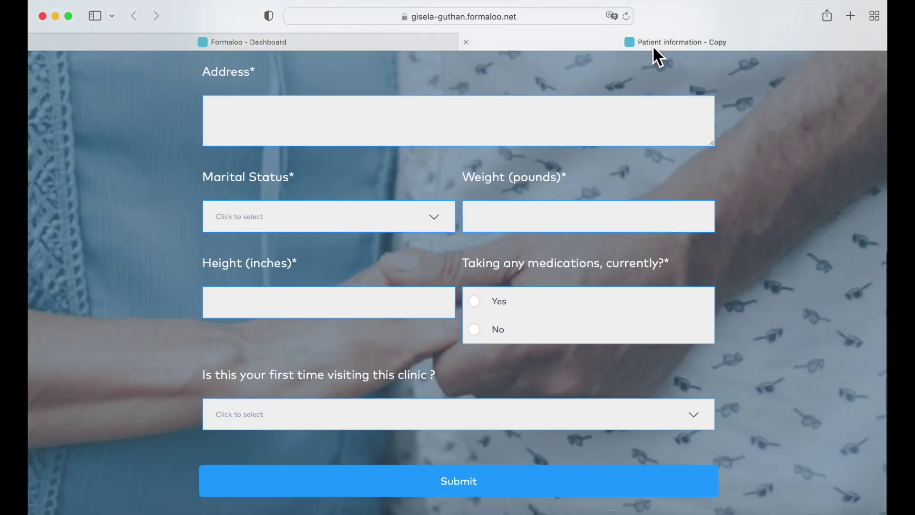
click(627, 16)
scroll(582, 179, down, 10)
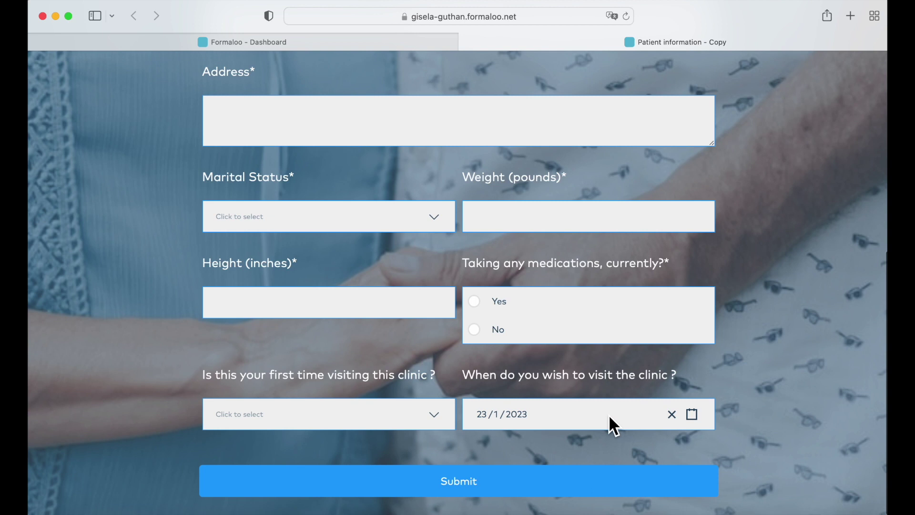
click(610, 417)
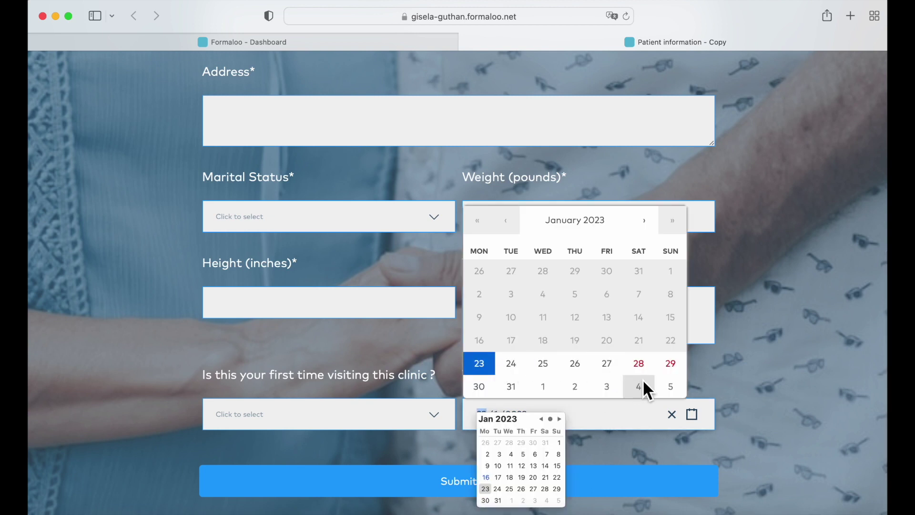
click(647, 223)
click(645, 223)
click(645, 223)
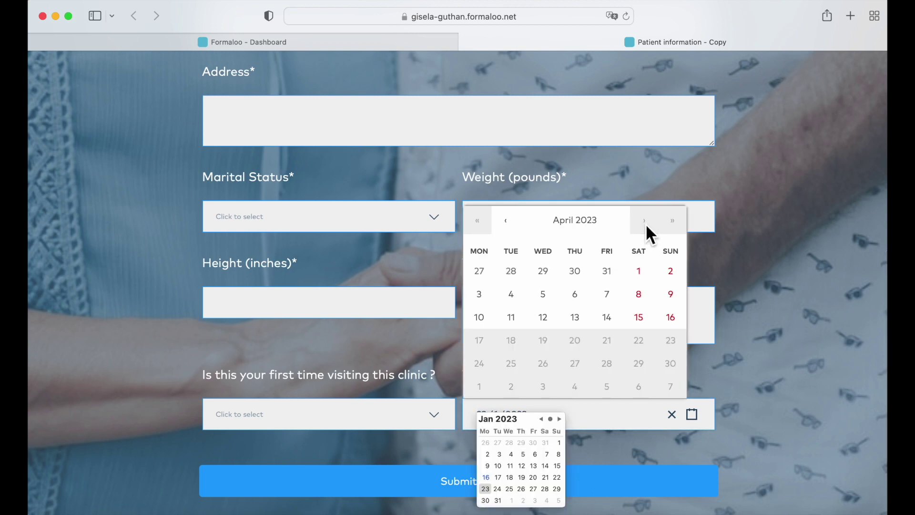
click(777, 364)
click(439, 414)
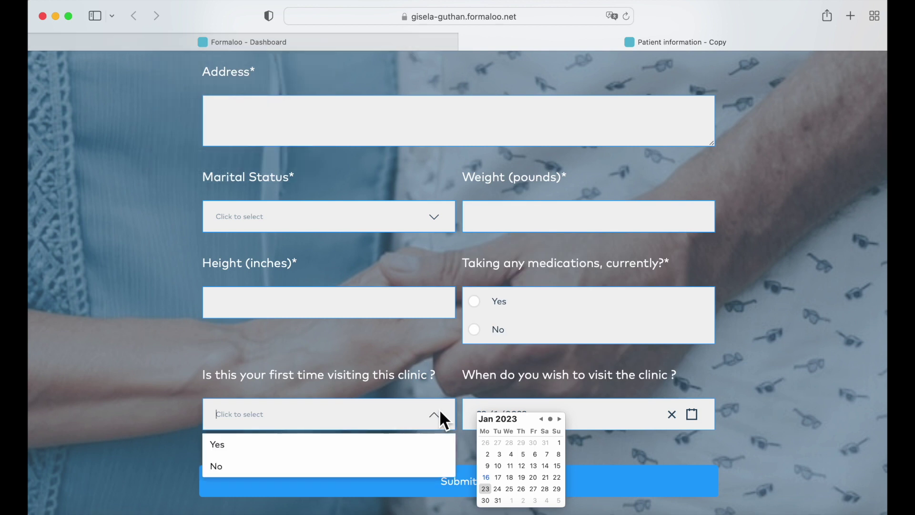
Open the form's advanced logic and add an if/else rule to the first-visit question.
click(401, 45)
click(284, 182)
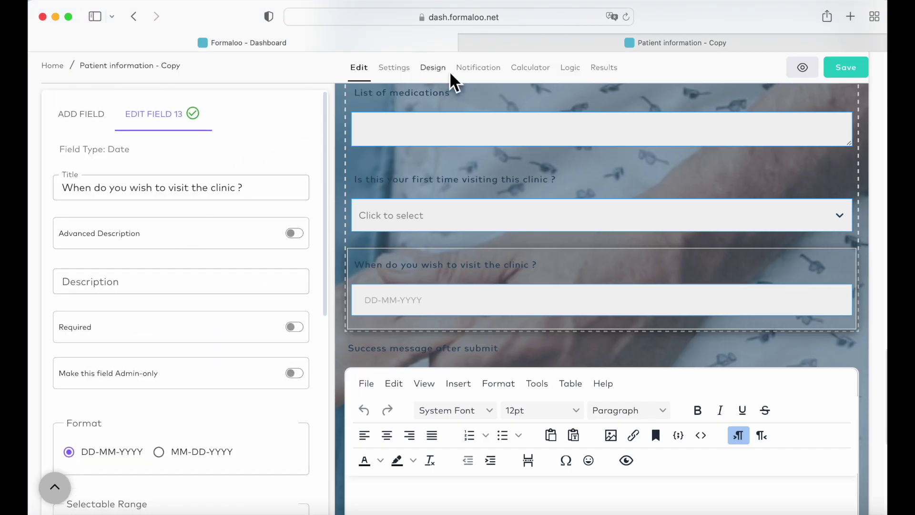
click(570, 69)
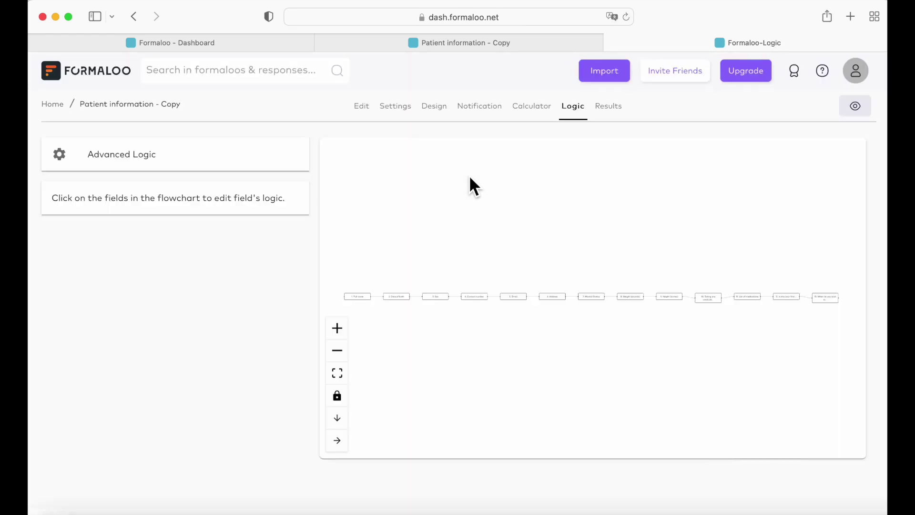
click(153, 158)
scroll(613, 234, down, 4)
scroll(613, 235, down, 15)
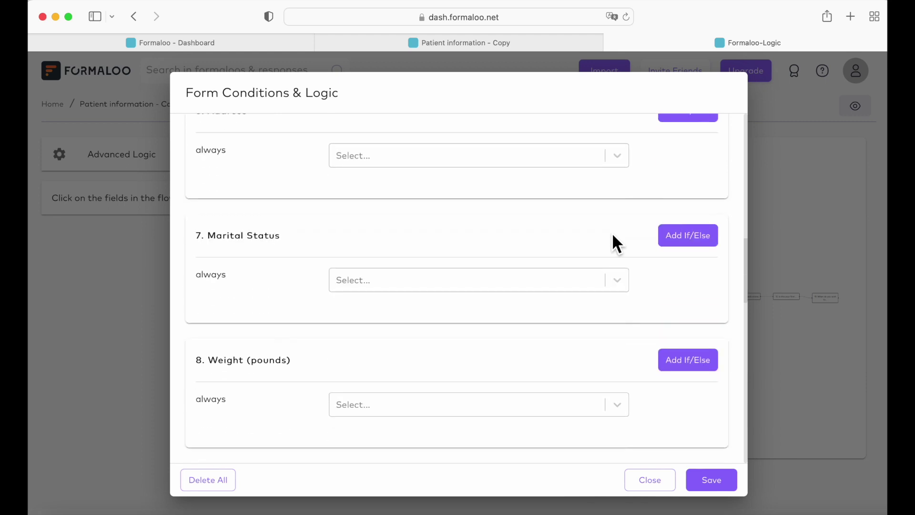
scroll(252, 296, down, 10)
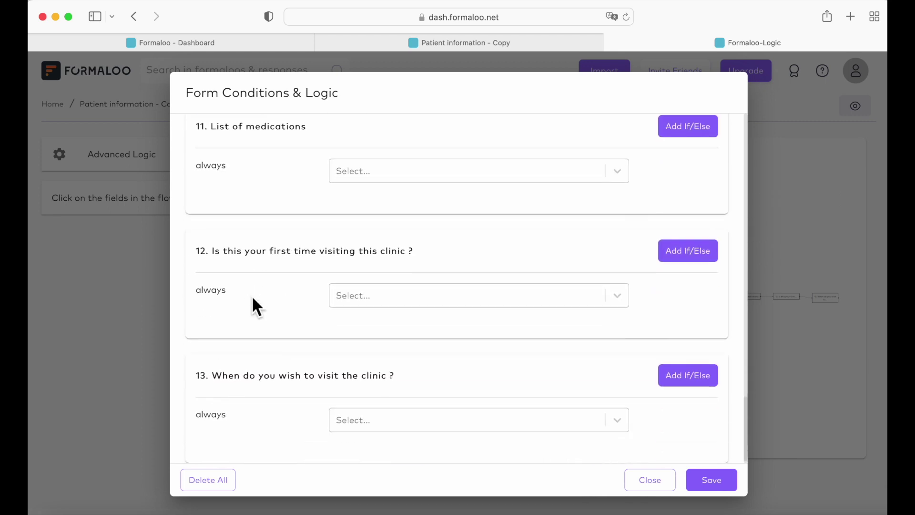
click(693, 241)
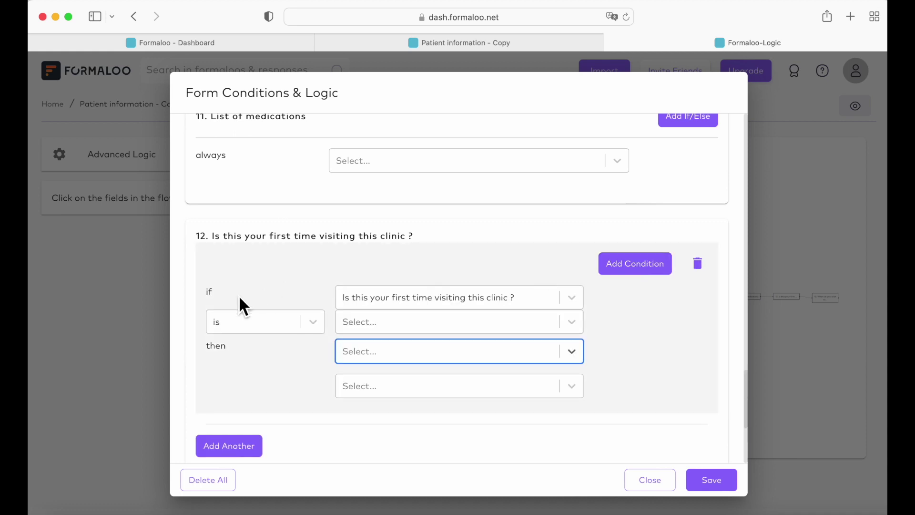
Set the first-visit rule's condition to Option 1, Yes, and its action to Show.
click(422, 319)
click(426, 356)
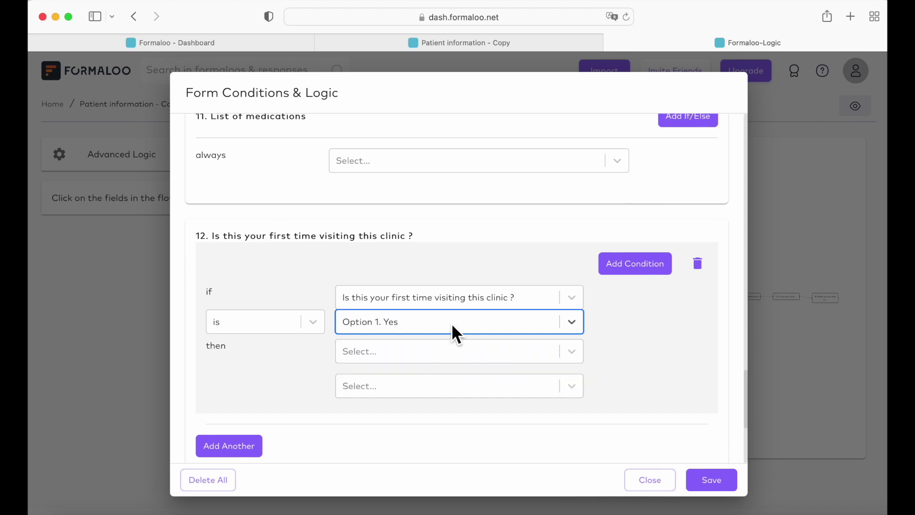
click(412, 356)
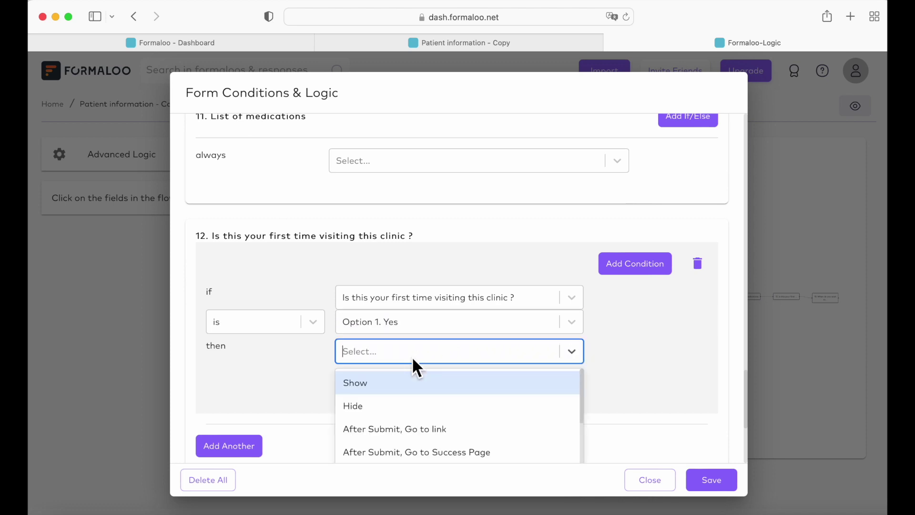
scroll(413, 359, down, 2)
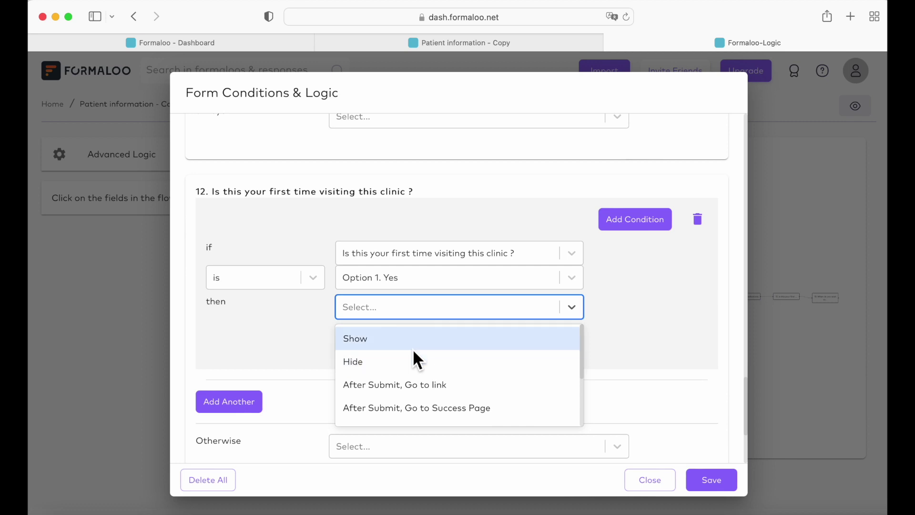
click(547, 337)
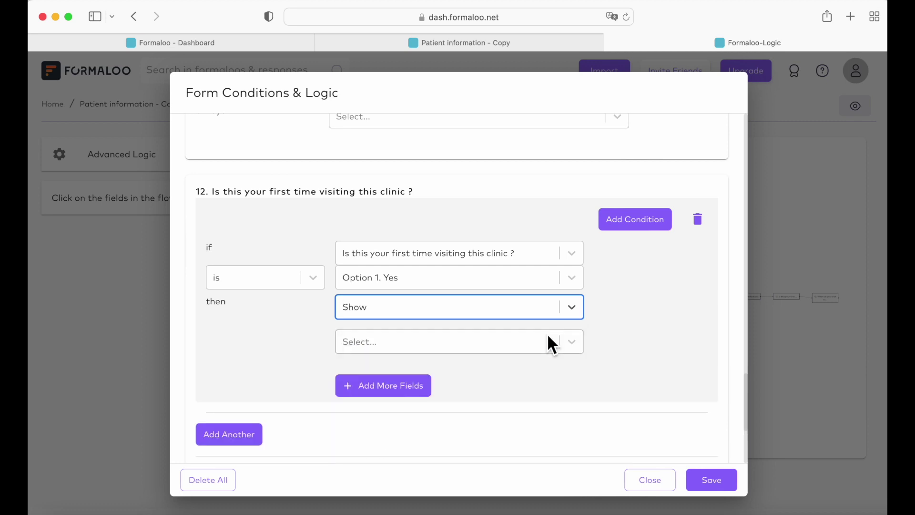
Choose Full name and Date of birth as the first fields that the rule shows.
click(574, 341)
scroll(573, 341, down, 3)
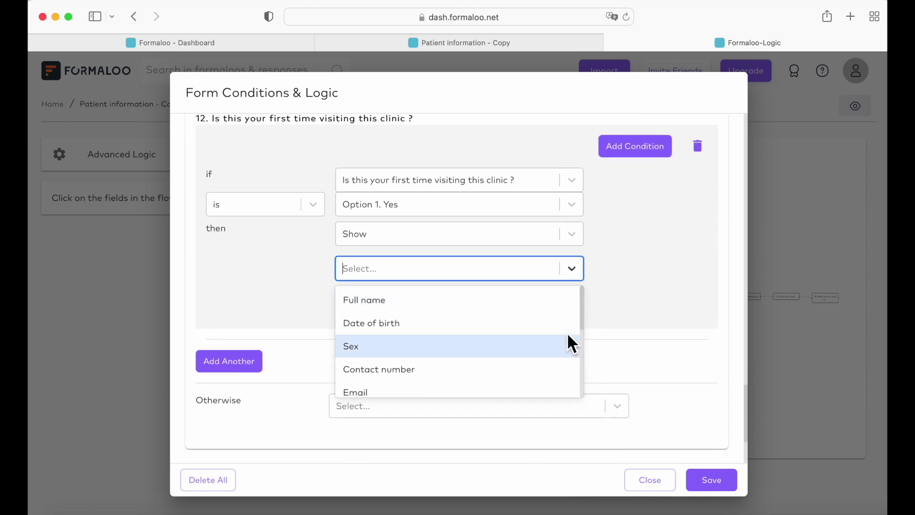
click(550, 301)
click(423, 316)
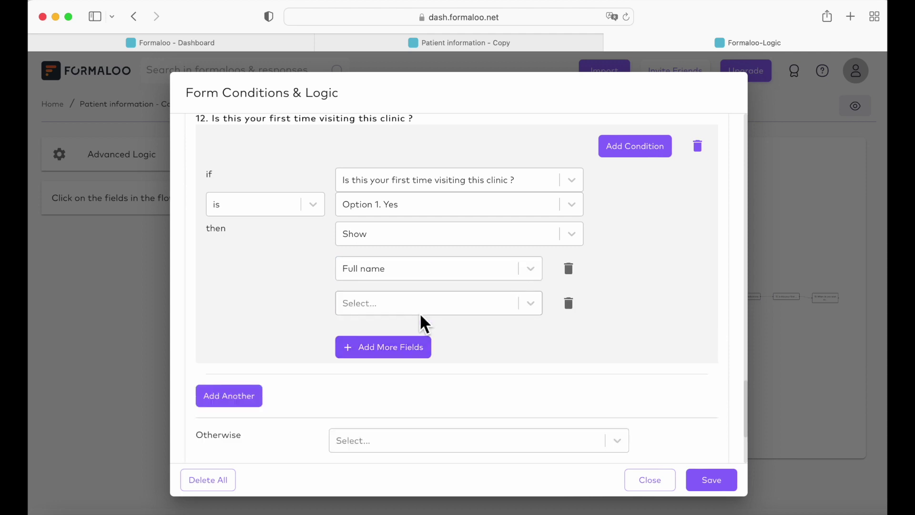
click(538, 310)
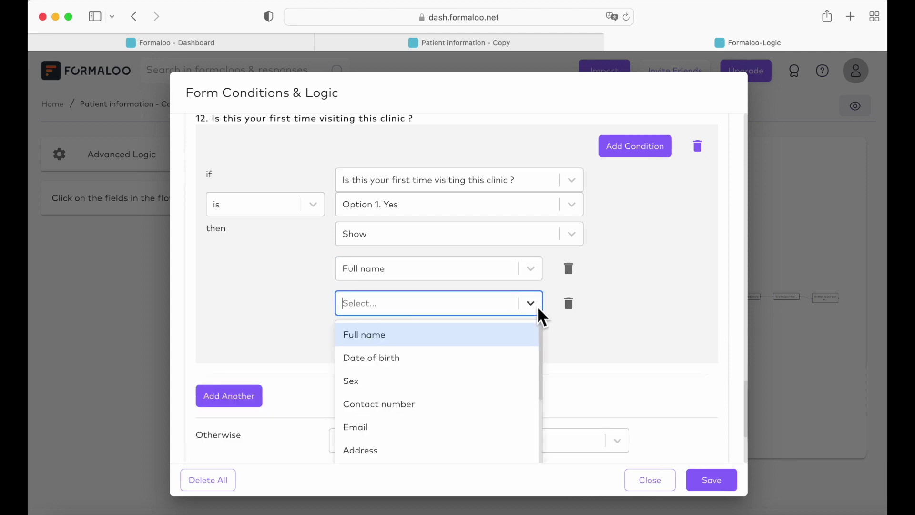
click(500, 358)
Add Sex and Contact number to the fields that the rule shows.
click(421, 347)
click(535, 342)
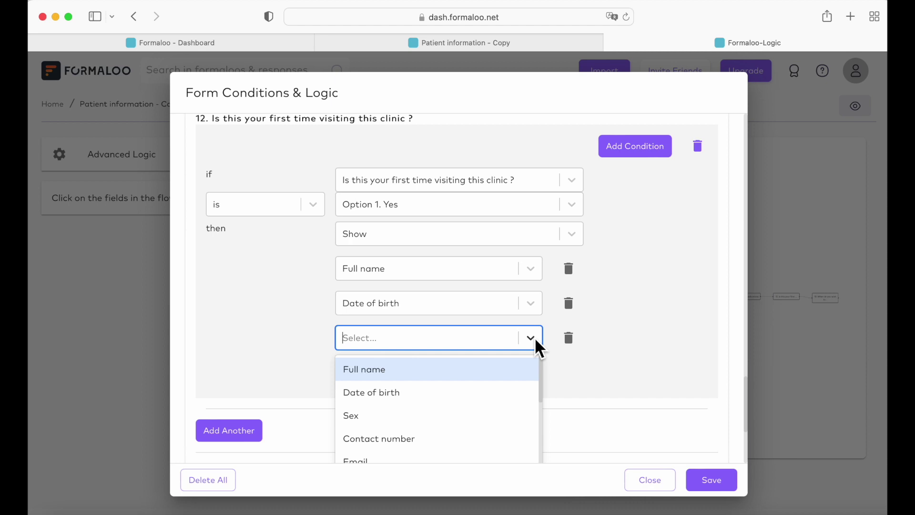
click(451, 420)
click(420, 397)
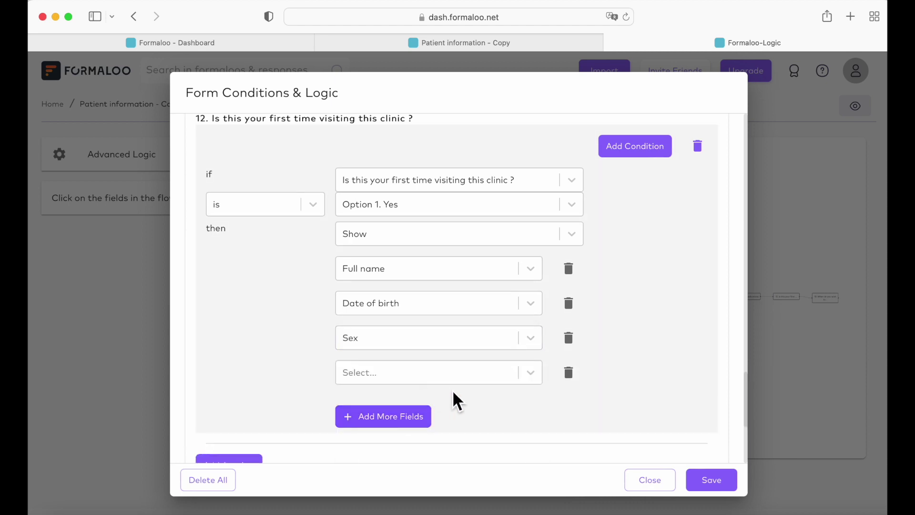
click(531, 375)
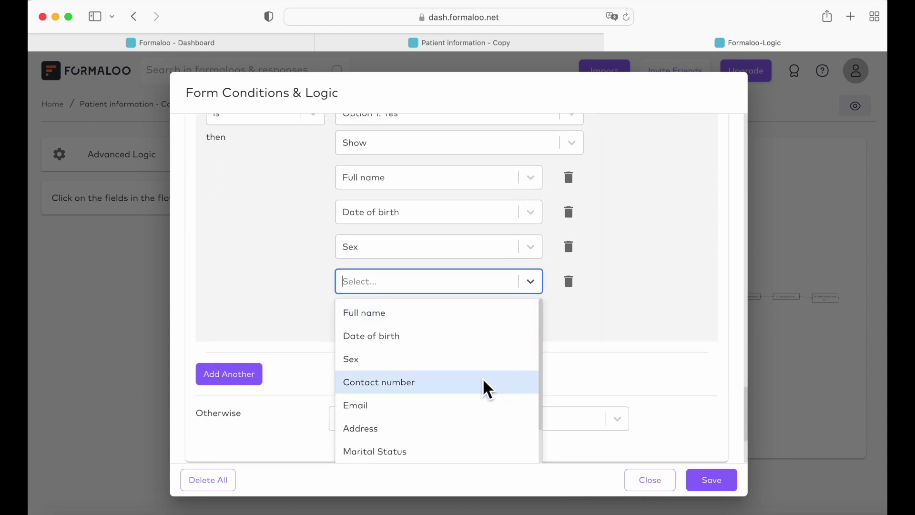
click(482, 386)
Add Email and Address to the fields that the first-visit rule shows.
click(411, 329)
click(531, 316)
scroll(490, 398, down, 1)
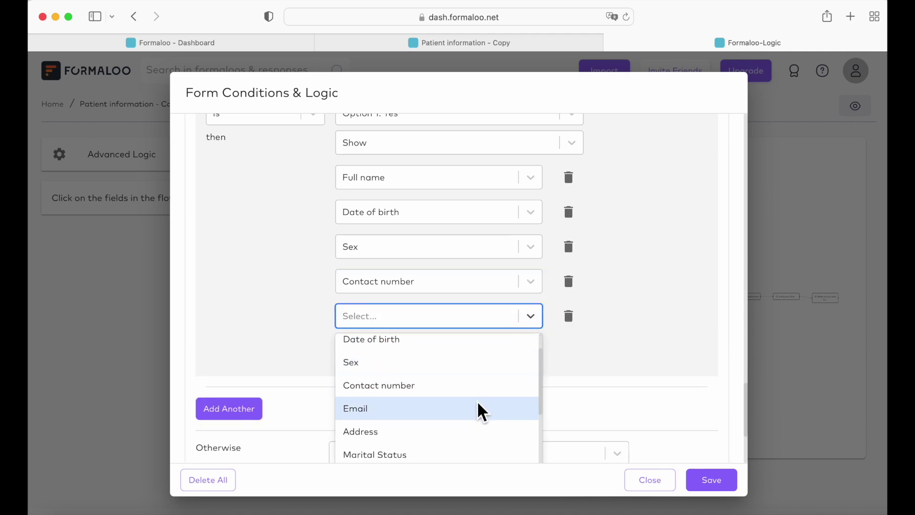
click(477, 409)
click(420, 367)
click(541, 356)
scroll(490, 395, down, 2)
click(477, 433)
Add "Taking any medications, currently?" and "When do you wish to visit the clinic ?" to the fields that the rule shows.
click(409, 394)
click(498, 385)
scroll(496, 396, down, 5)
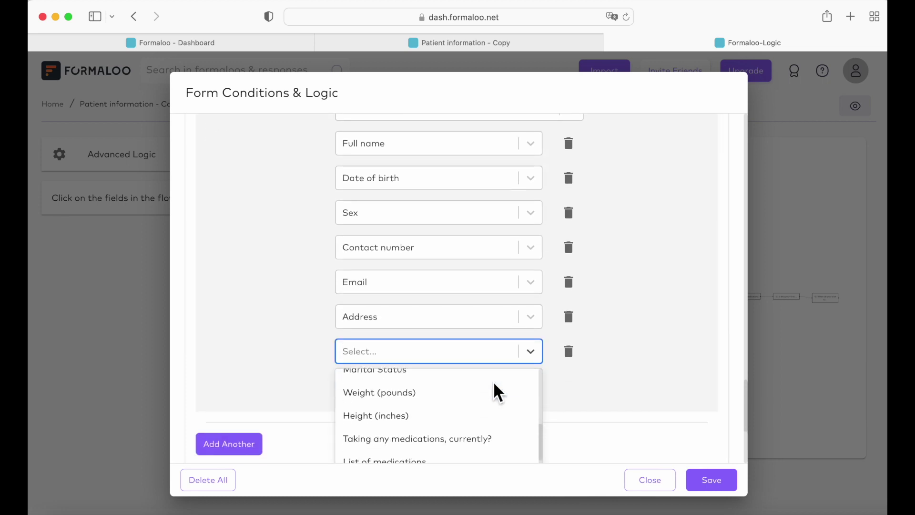
click(478, 414)
click(531, 396)
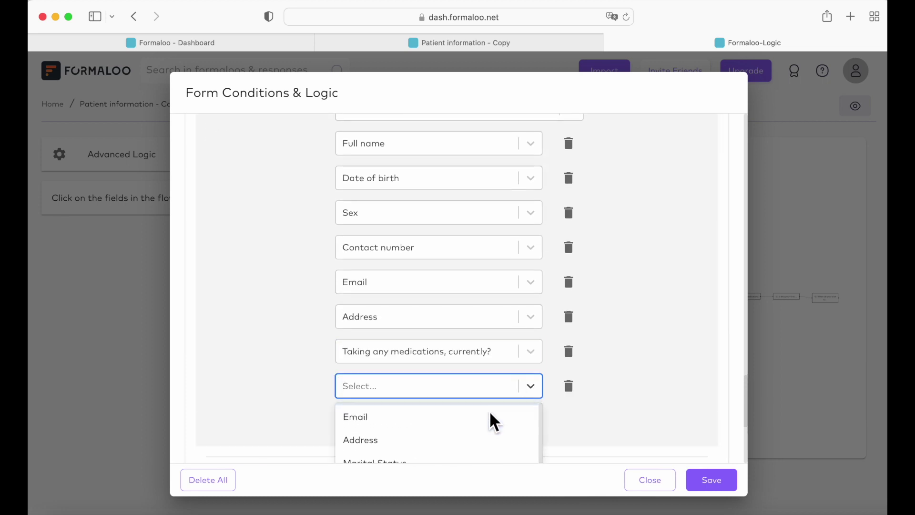
scroll(567, 343, down, 5)
click(429, 405)
scroll(568, 305, up, 5)
scroll(565, 305, down, 3)
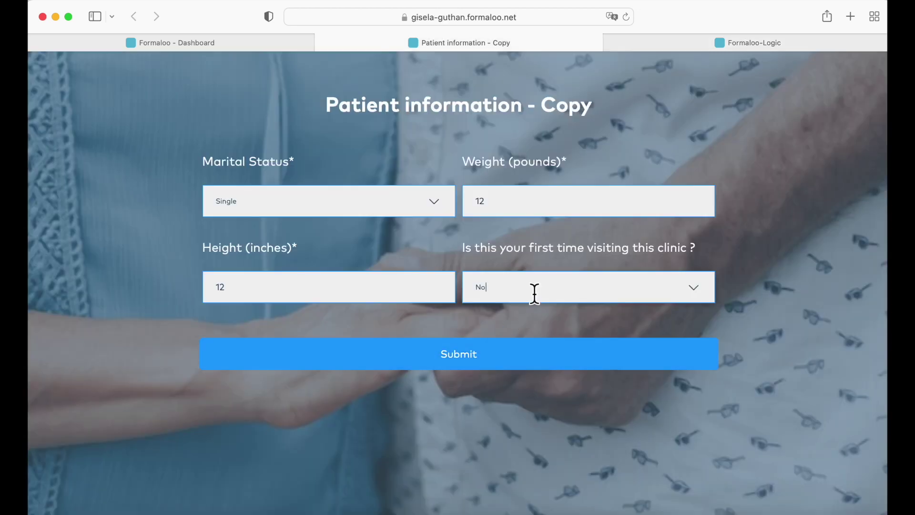
Test the live form by answering Yes to the first-visit question and look through the displayed fields.
click(692, 288)
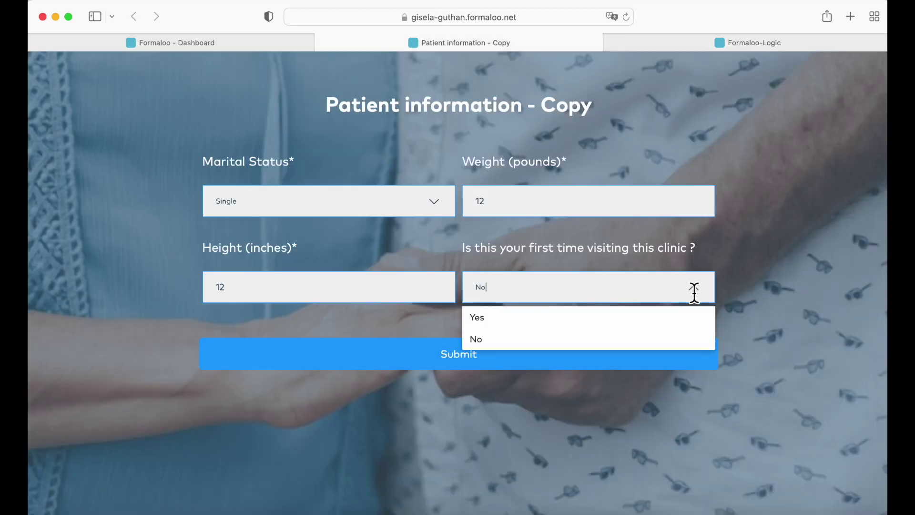
click(673, 322)
scroll(596, 330, down, 6)
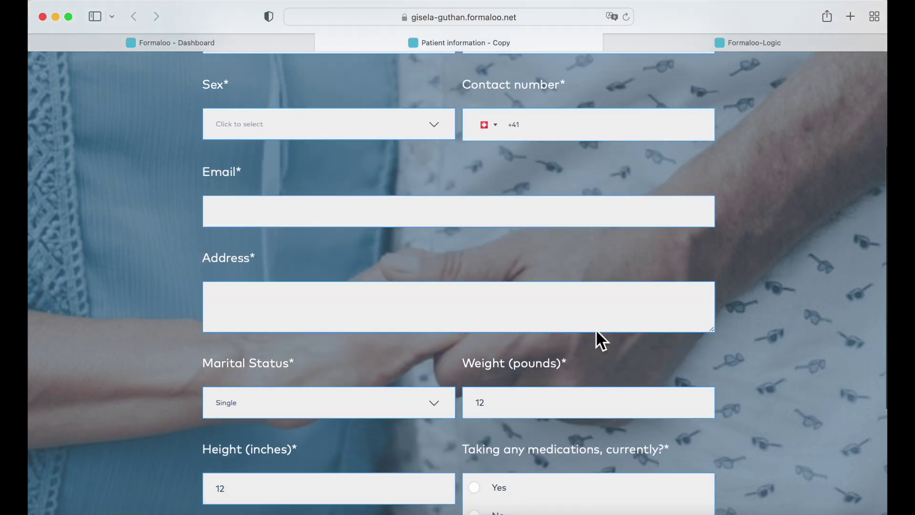
scroll(596, 330, up, 5)
Remove Full name and Date of birth from the fields the first-visit rule shows, save the logic, and reload the live form.
click(769, 43)
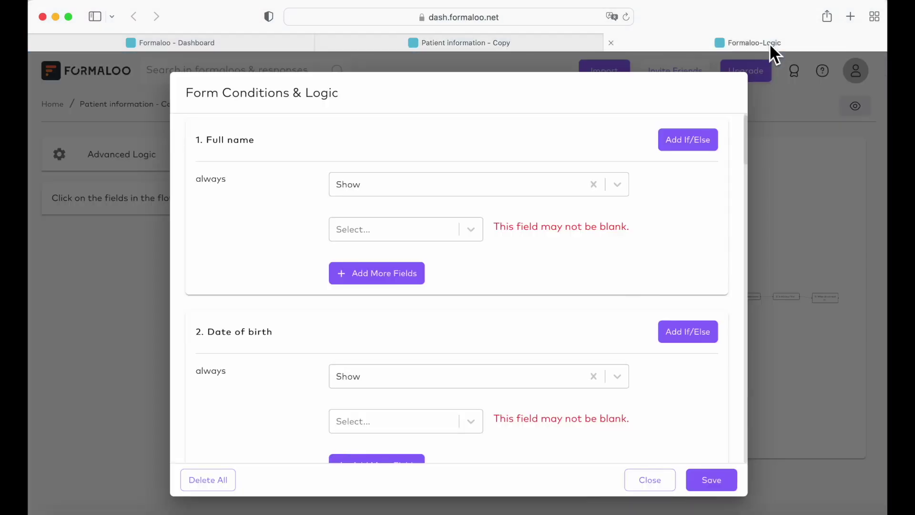
scroll(596, 331, down, 20)
scroll(596, 331, up, 1)
click(571, 209)
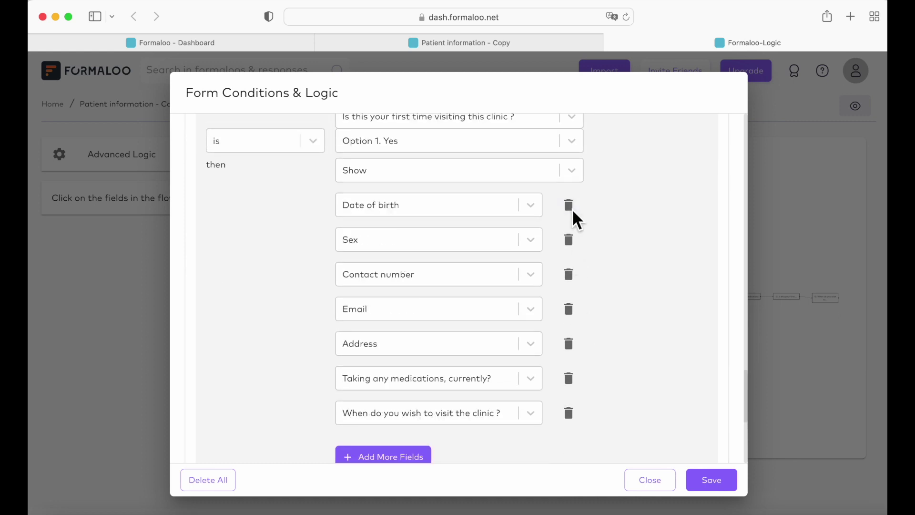
click(571, 208)
click(707, 482)
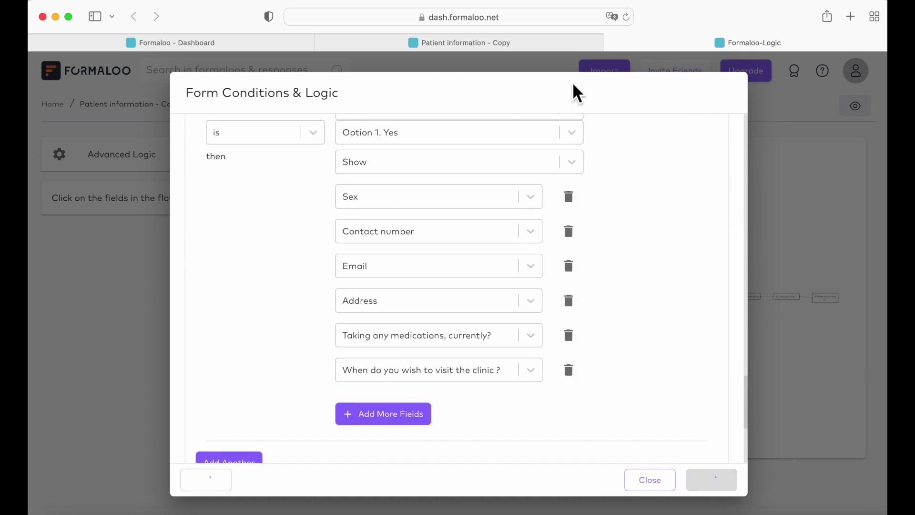
click(521, 49)
click(626, 17)
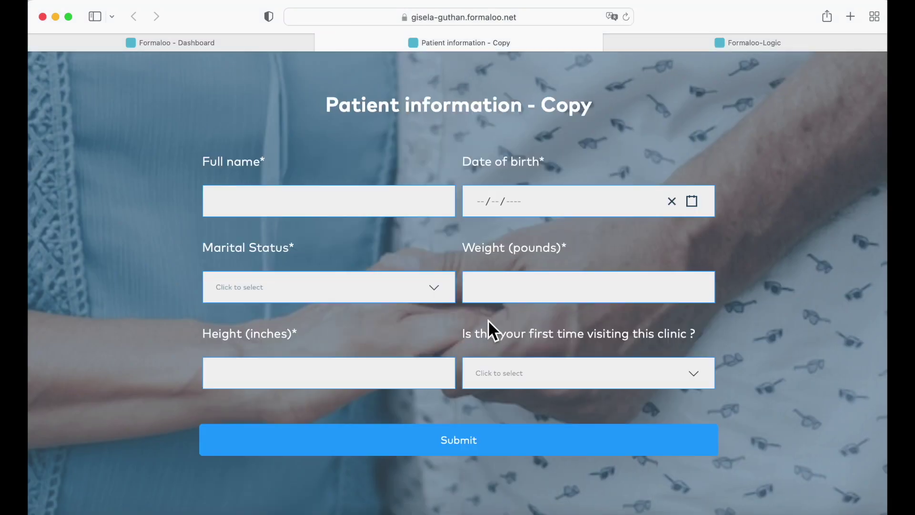
Add Weight (pounds) and Height (inches) to the fields that the first-visit rule shows.
click(727, 42)
scroll(524, 305, up, 1)
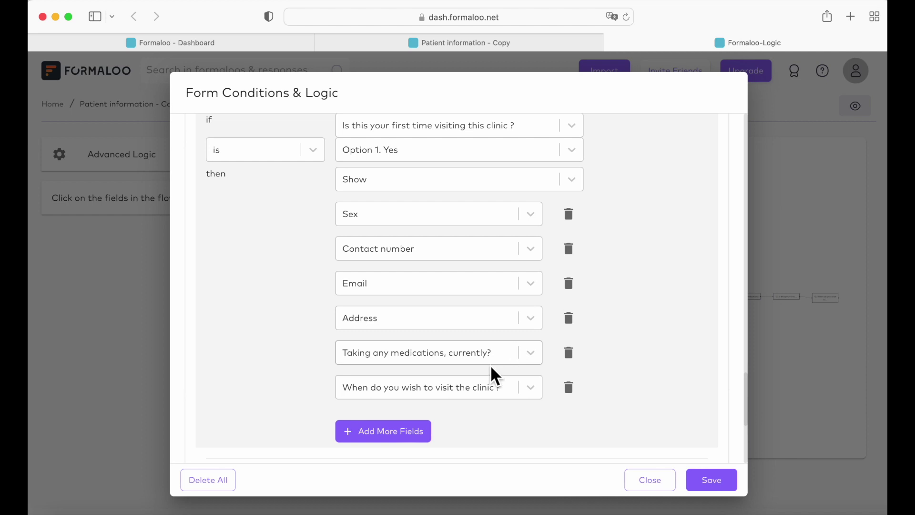
click(424, 426)
click(531, 371)
click(484, 396)
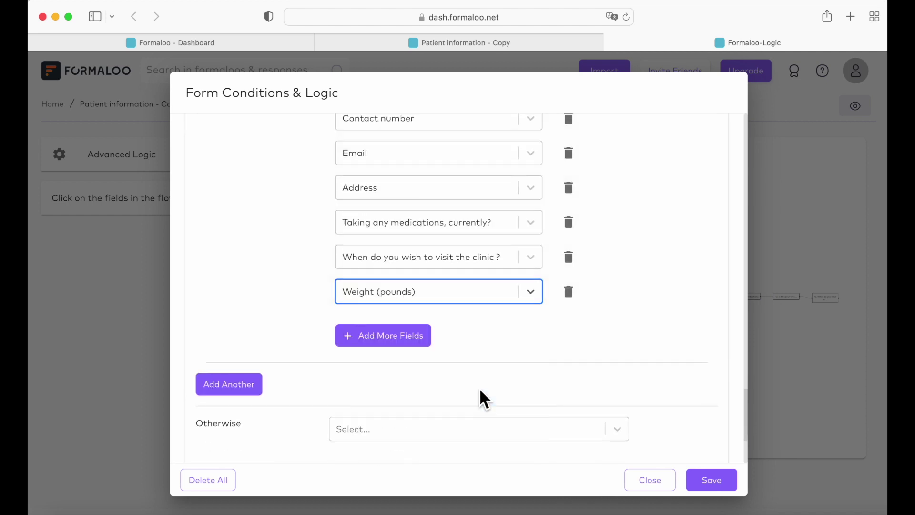
click(382, 336)
click(477, 325)
click(477, 419)
click(549, 44)
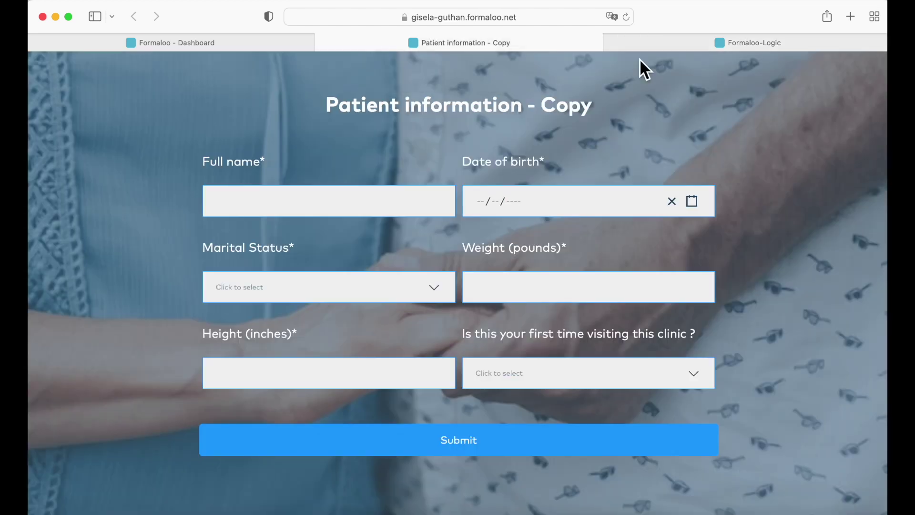
Complete the rule's shown fields with Marital Status and Date of birth, save the logic, and return to the live form.
click(727, 43)
click(384, 370)
click(531, 368)
click(474, 442)
click(708, 480)
click(591, 43)
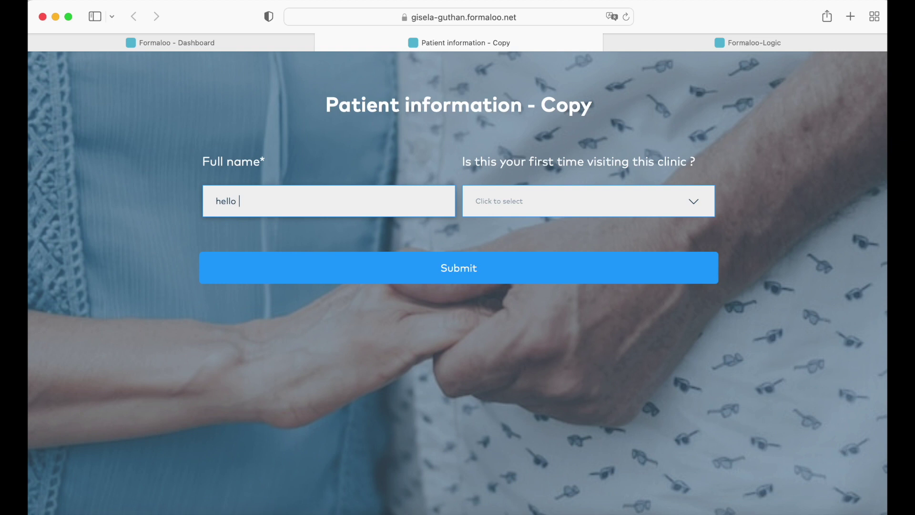
Test the live form's first-visit question with Yes, review all displayed fields, and change the answer to No.
click(585, 206)
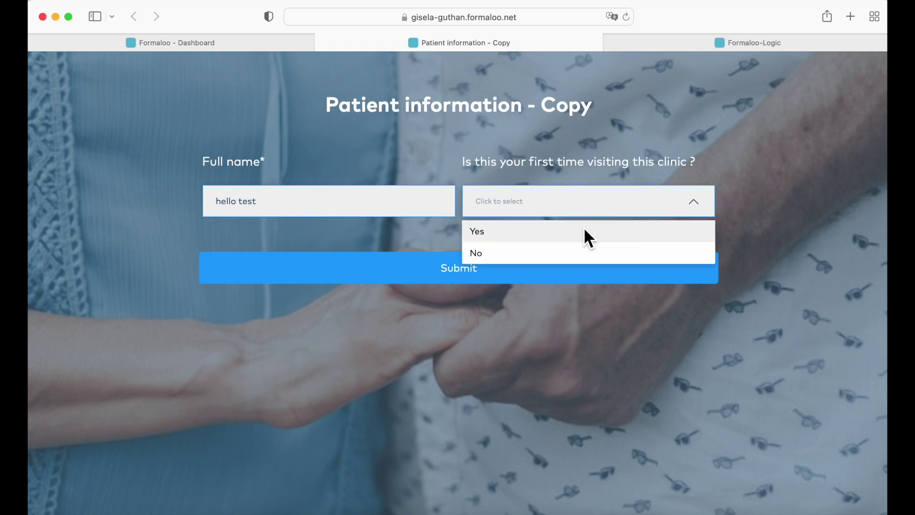
click(583, 228)
scroll(574, 293, down, 3)
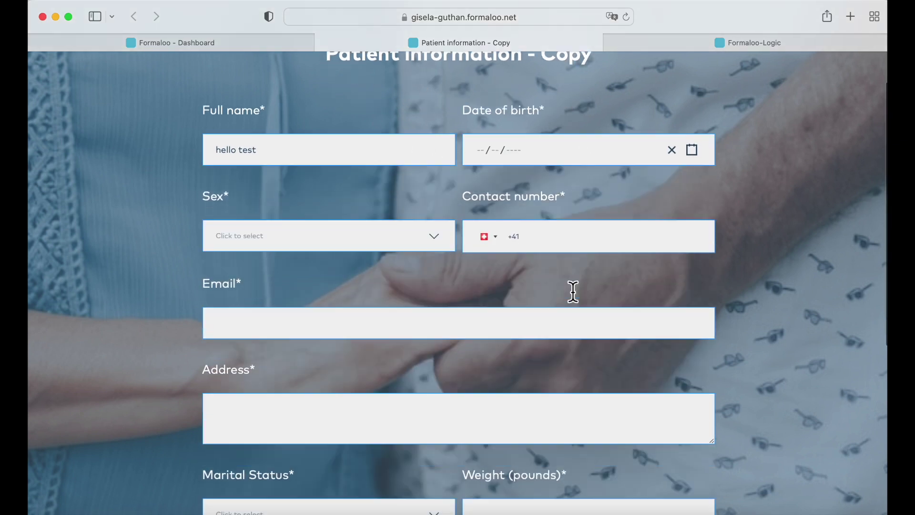
scroll(574, 292, down, 4)
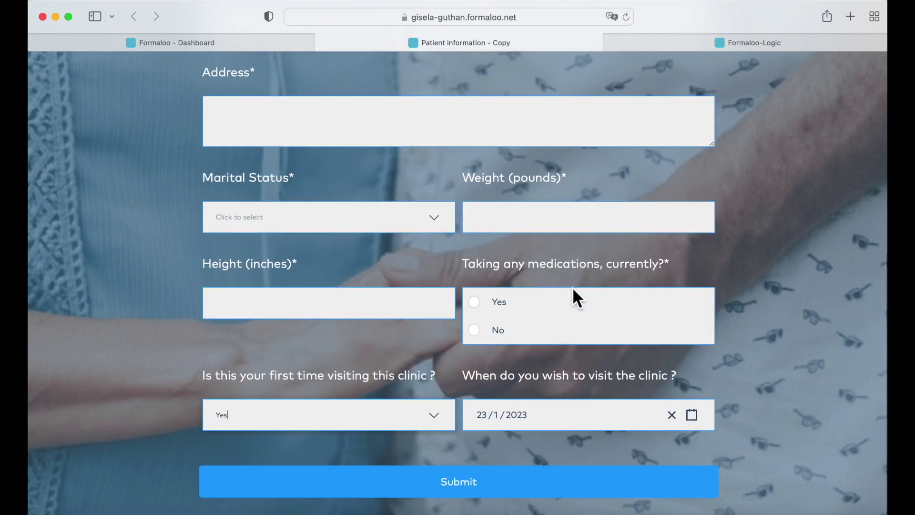
scroll(573, 289, up, 3)
scroll(575, 293, up, 4)
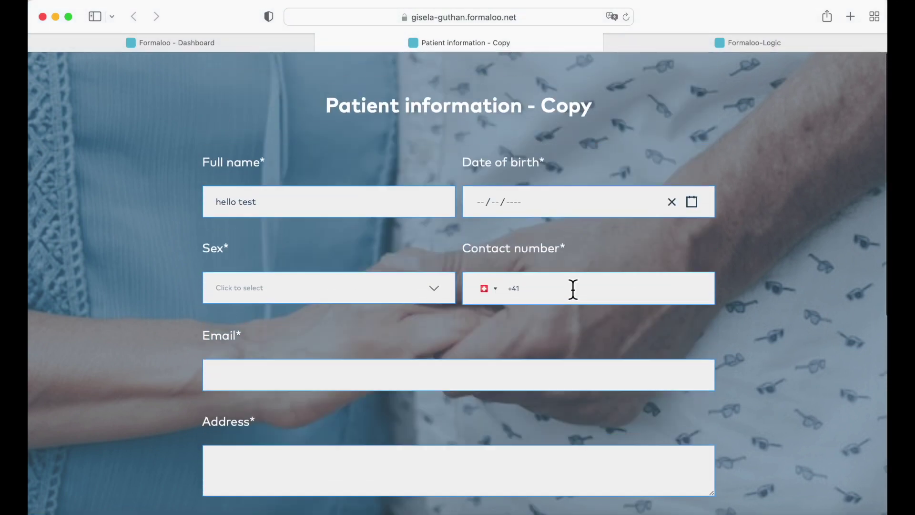
scroll(573, 288, down, 7)
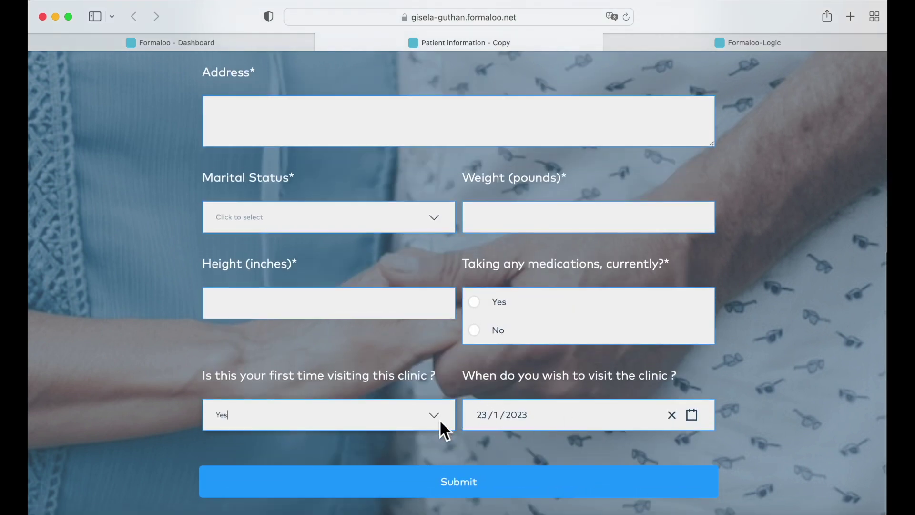
click(434, 416)
click(409, 463)
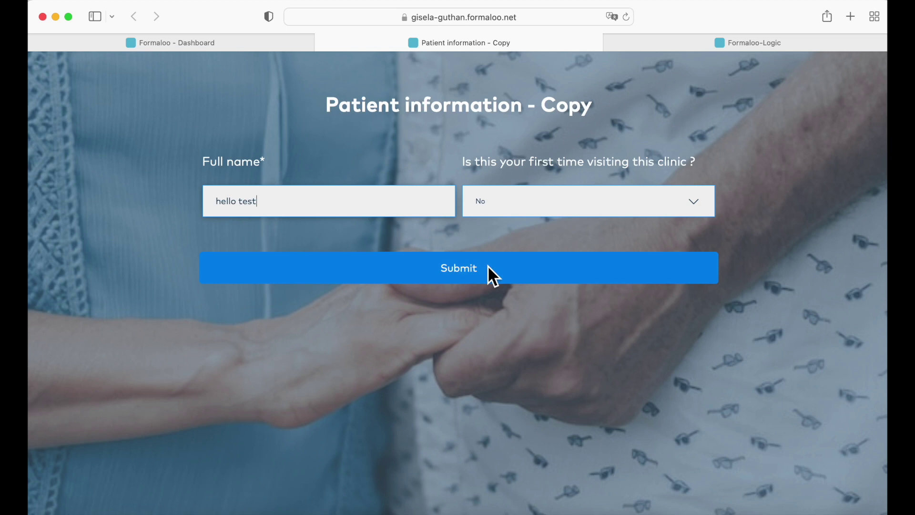
Save the form's conditions and logic again and close the logic dialog.
click(673, 41)
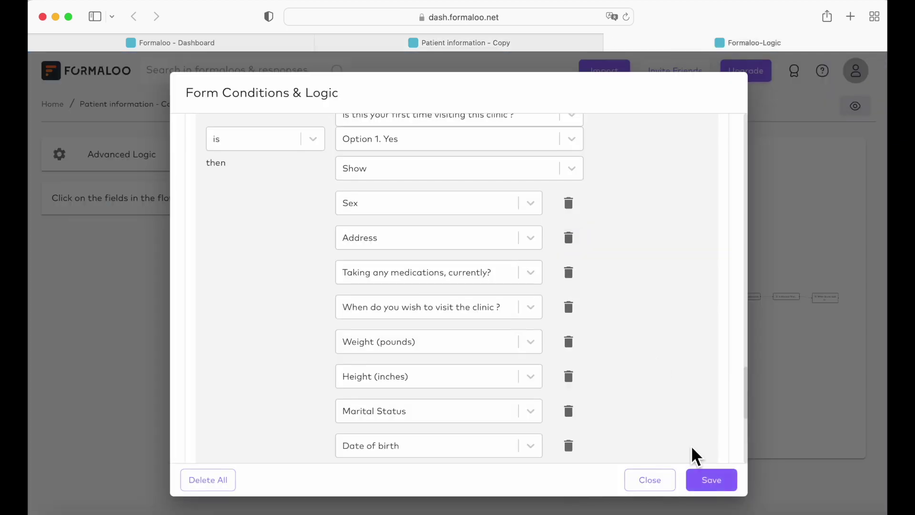
click(708, 480)
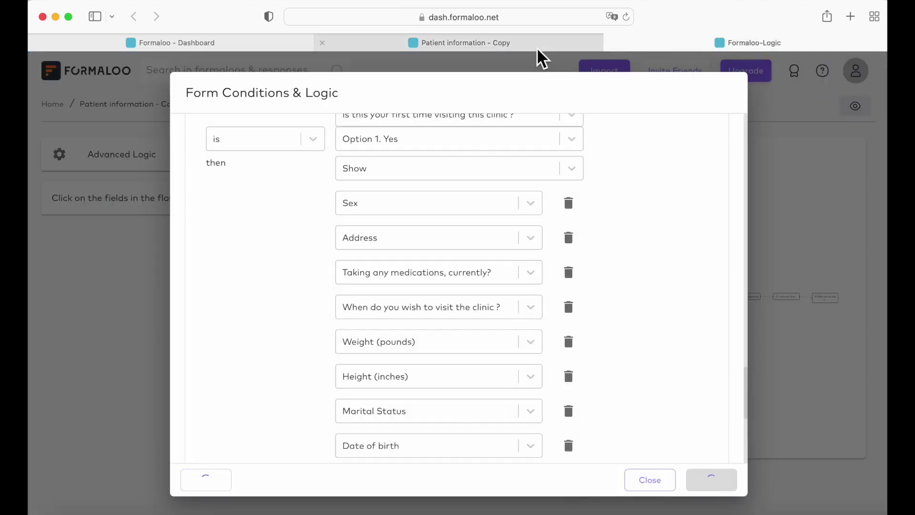
click(648, 481)
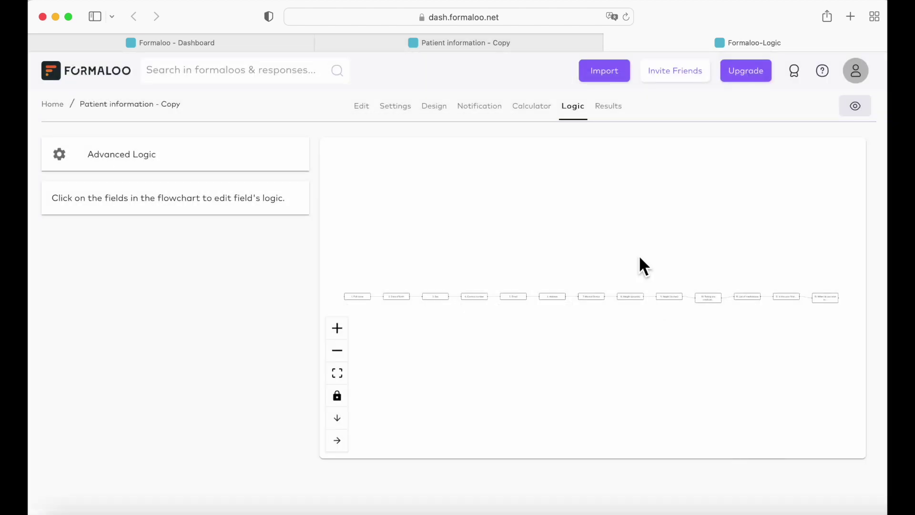
Leave the Patient information form's editor and return to the dashboard home page.
click(254, 47)
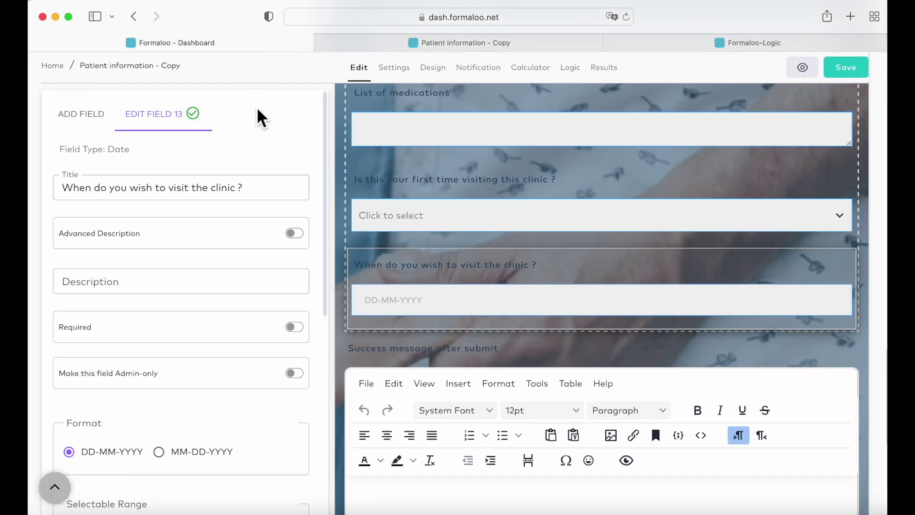
click(53, 68)
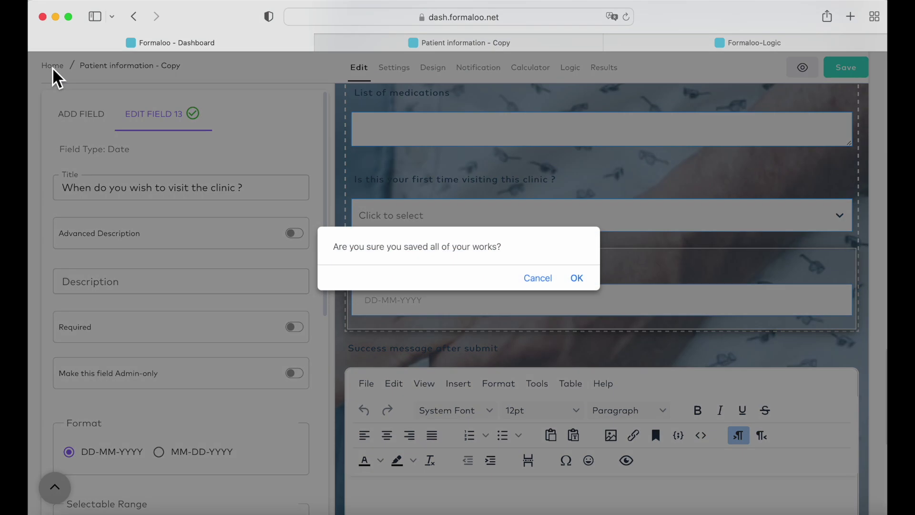
click(578, 279)
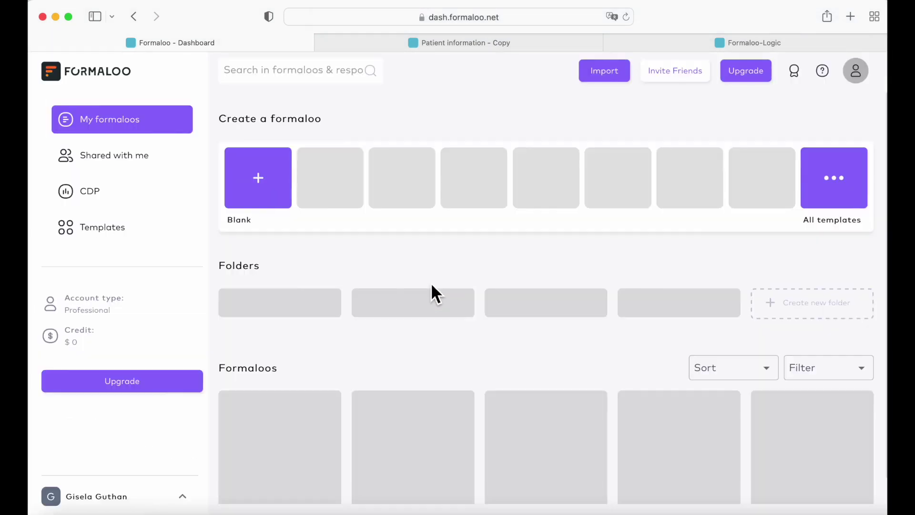
Create an app from the Patient Management app template in the Health & wellness app templates.
click(843, 171)
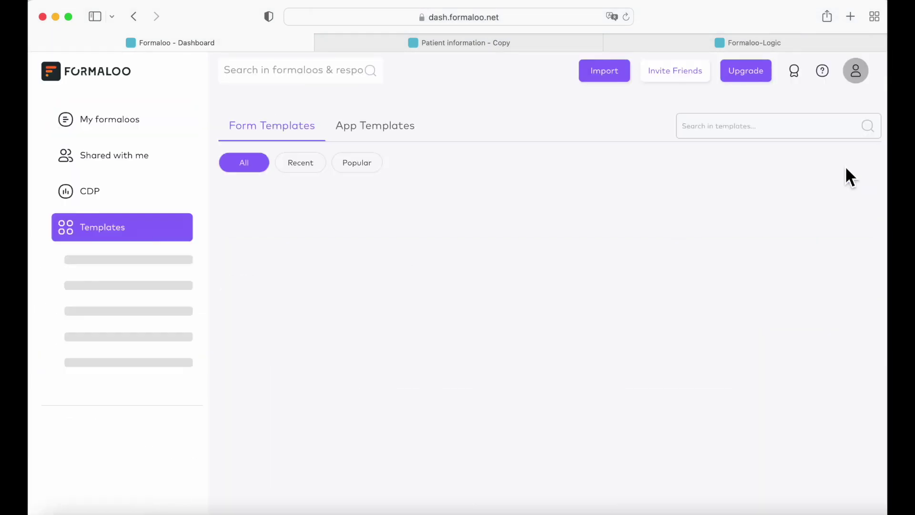
click(374, 126)
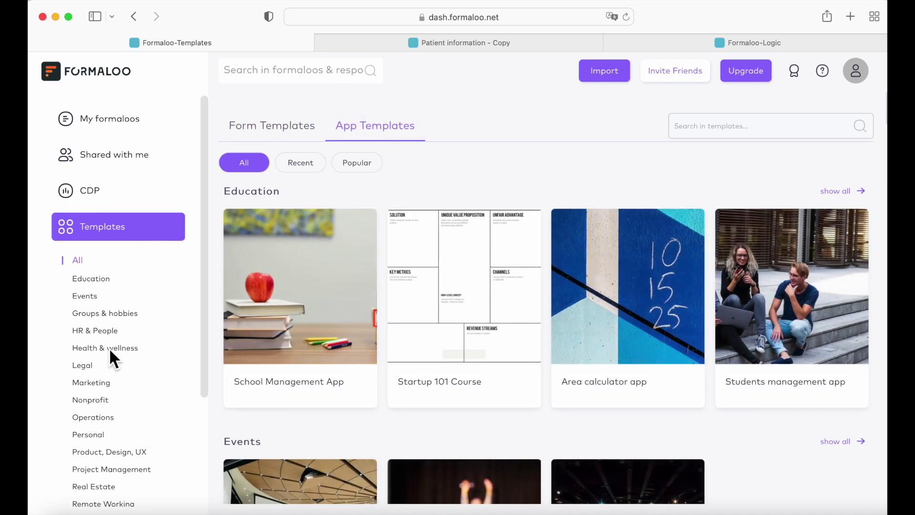
click(108, 348)
click(303, 254)
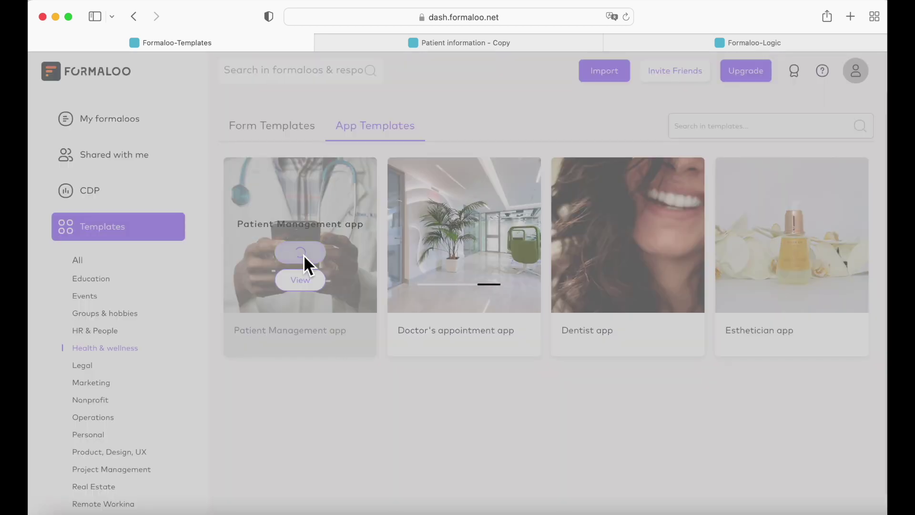
Look through the Patients' info pages of the new app, from the new patient form to the Patient information page.
click(93, 167)
scroll(102, 259, down, 5)
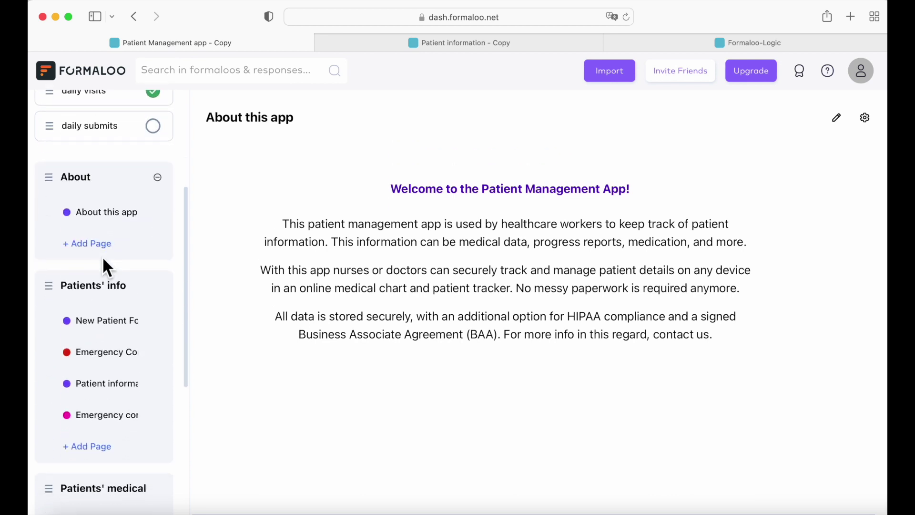
click(103, 322)
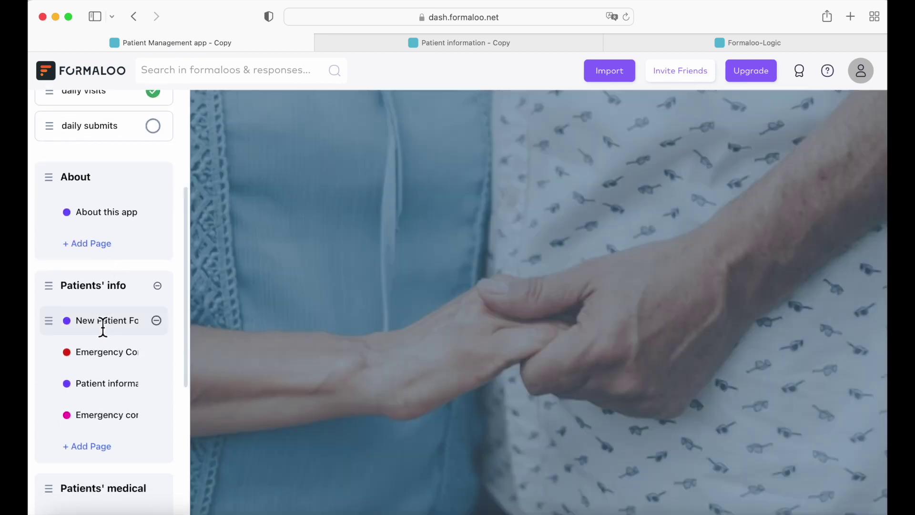
click(105, 357)
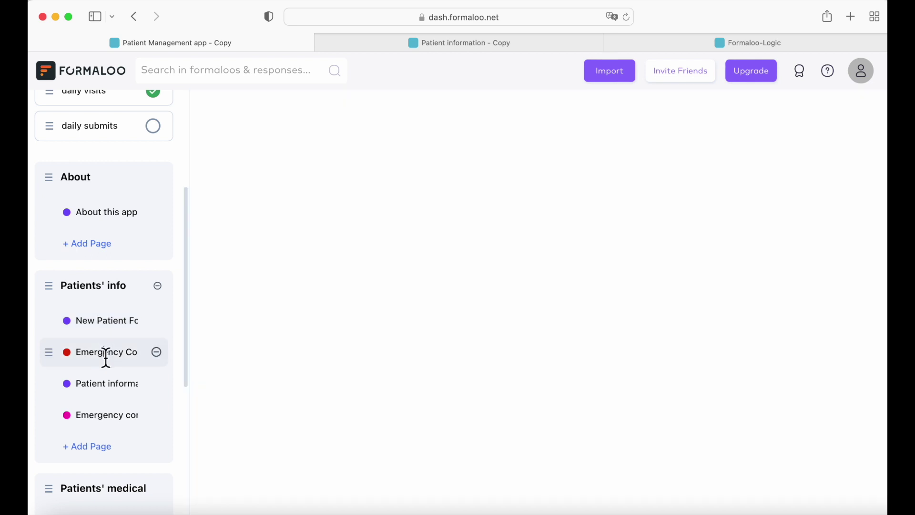
click(111, 397)
scroll(111, 397, down, 3)
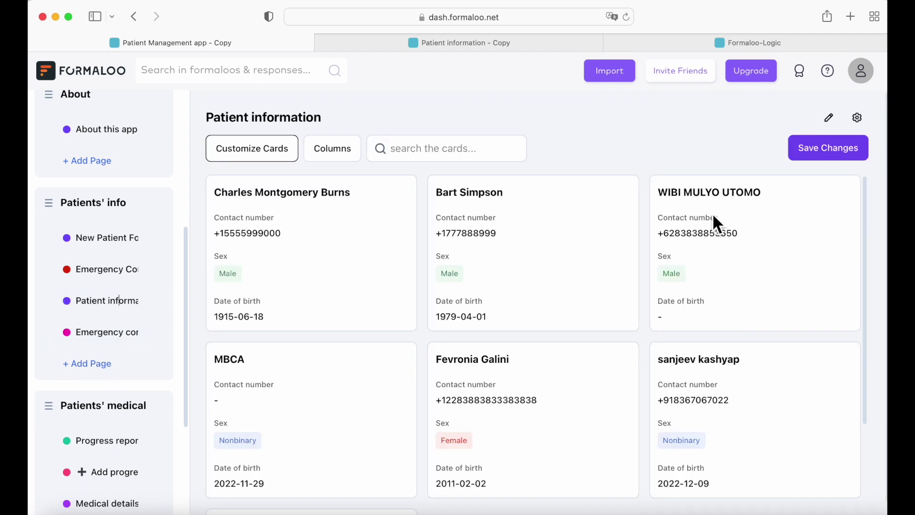
Switch the Patient information page's data view to Chart for all fields of the form and save it.
click(857, 118)
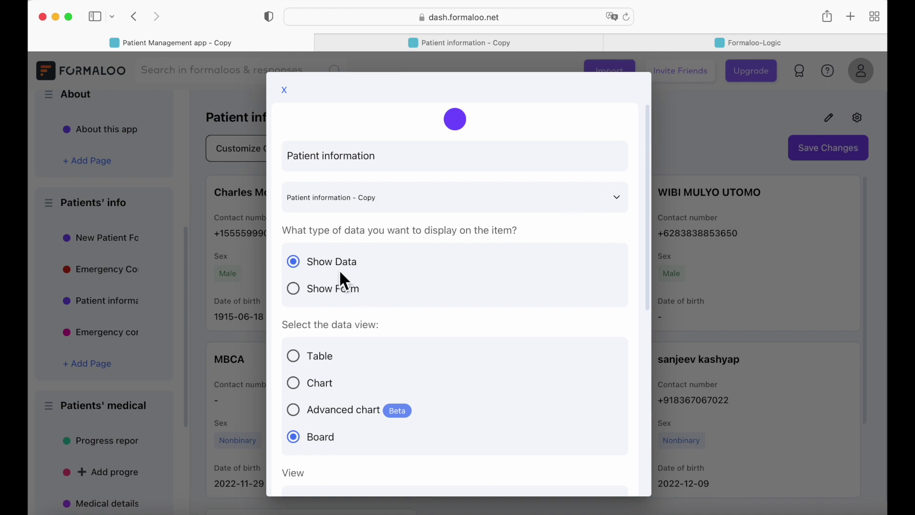
scroll(327, 373, down, 2)
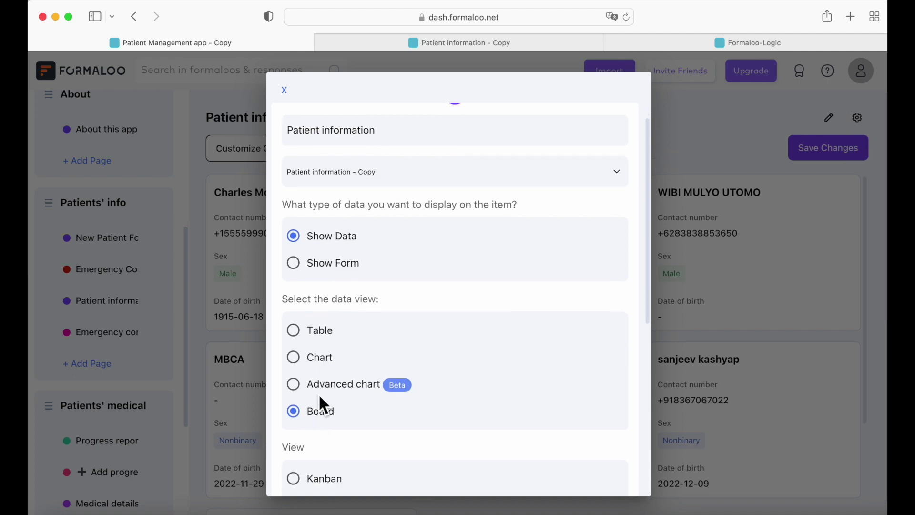
click(296, 357)
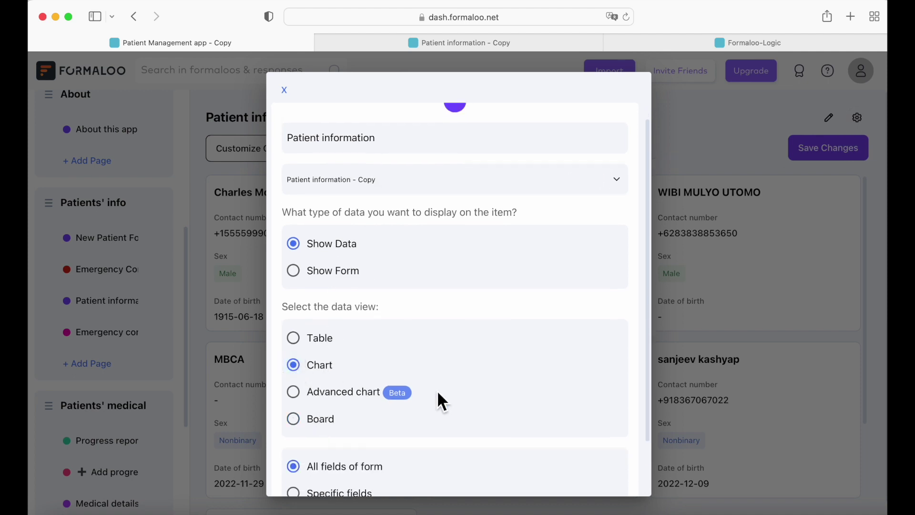
scroll(437, 390, down, 3)
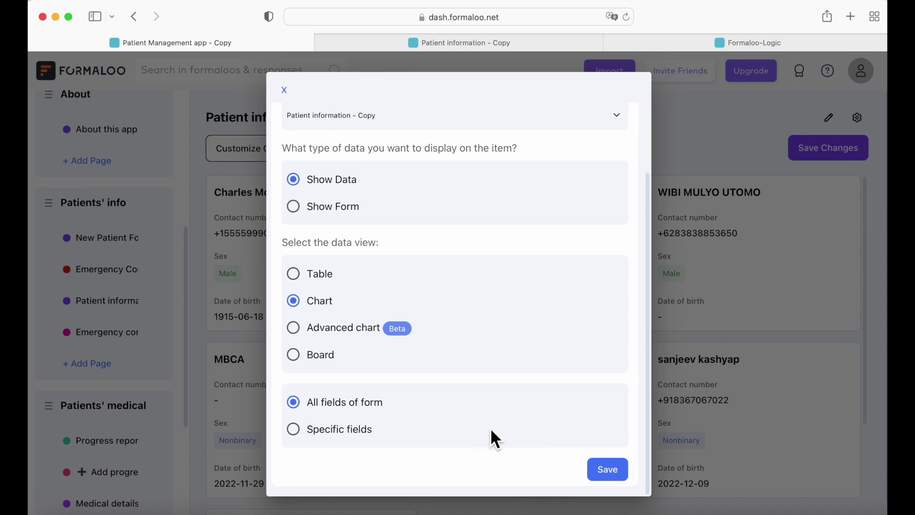
click(607, 472)
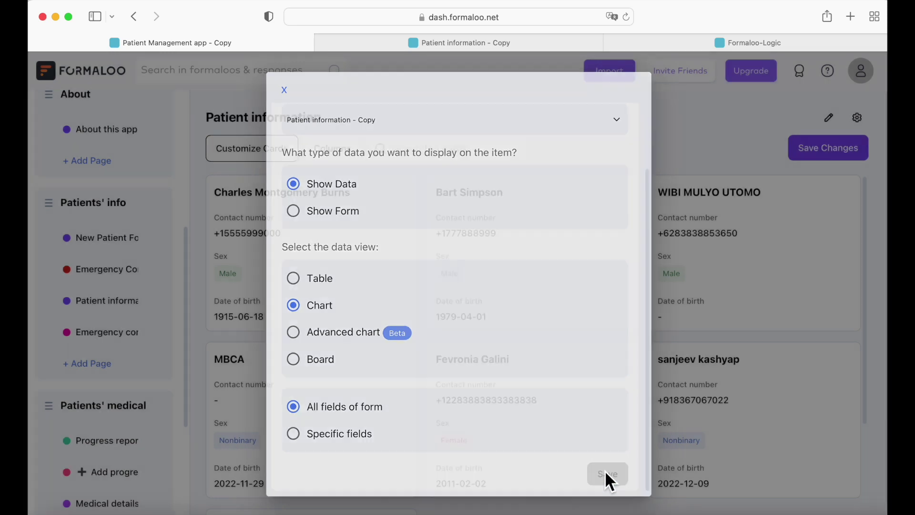
mouse_move(485, 378)
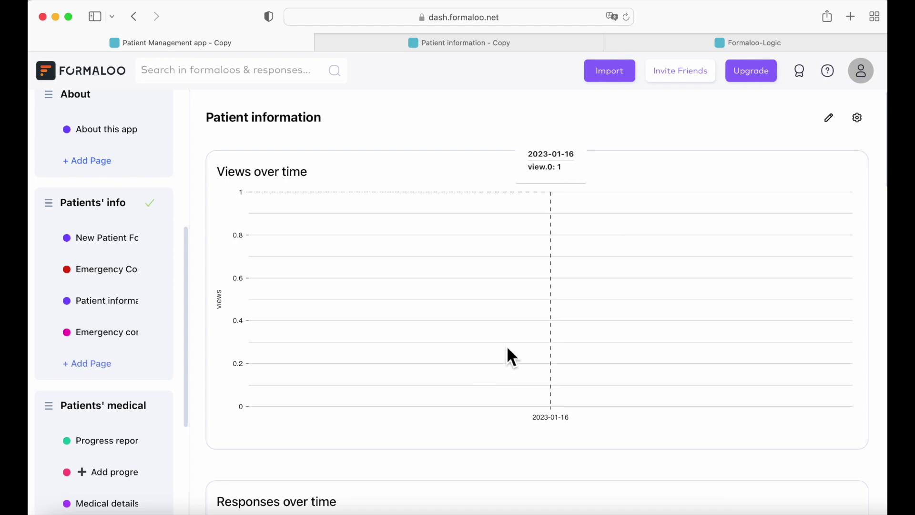
Look through the page's charts, from views over time to sex, marital status and current medications.
scroll(514, 352, down, 5)
scroll(514, 355, down, 3)
scroll(519, 361, down, 5)
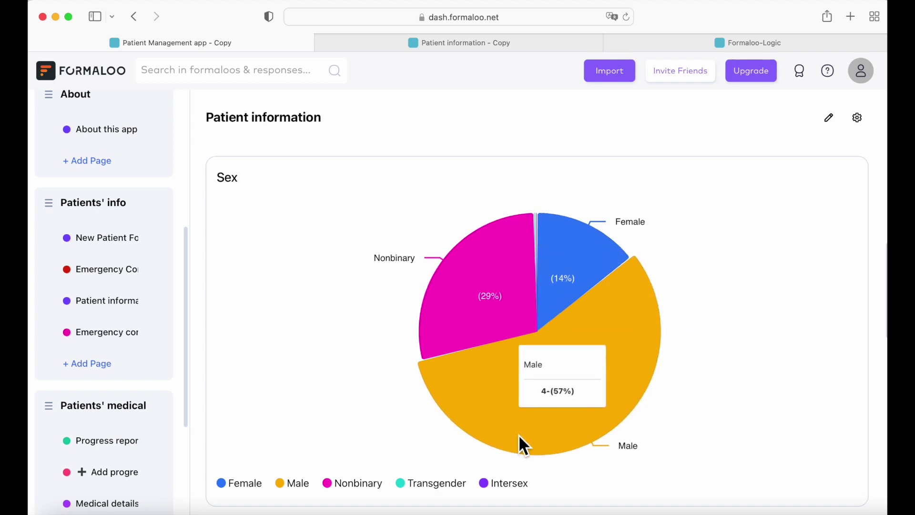
scroll(420, 387, down, 3)
scroll(420, 387, down, 6)
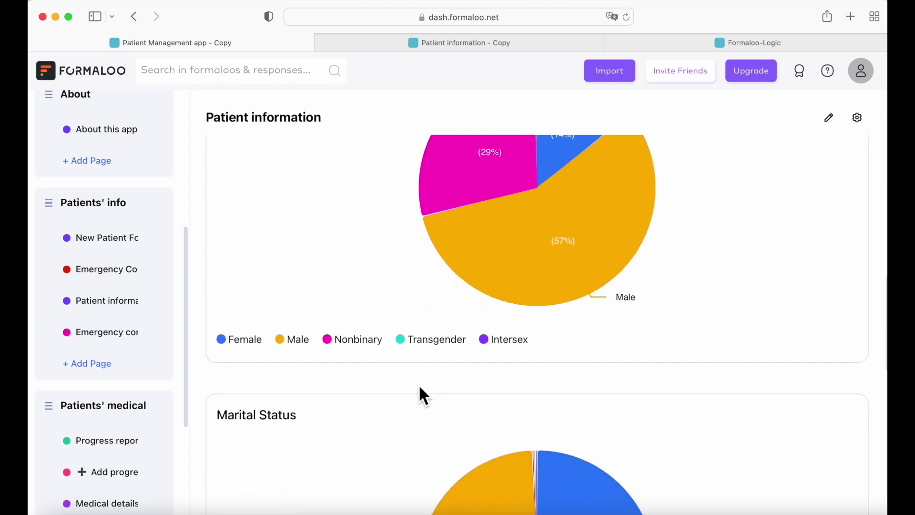
mouse_move(515, 380)
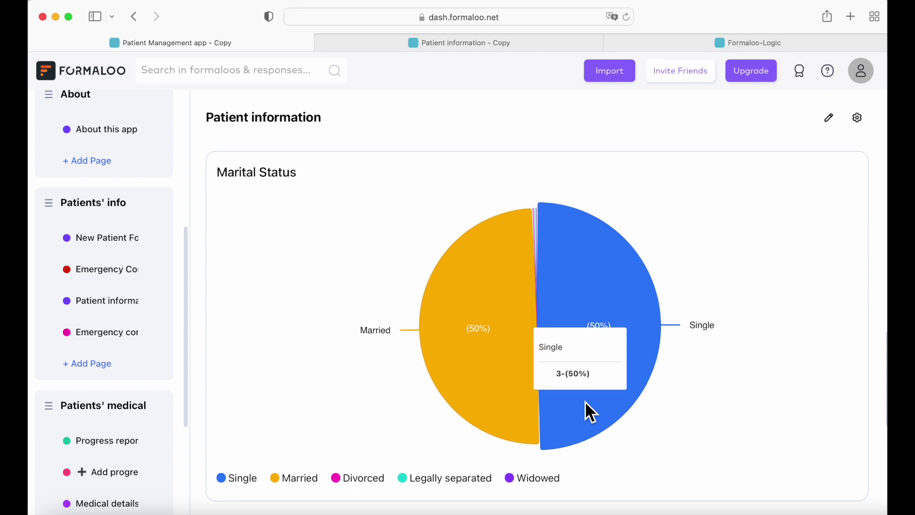
scroll(587, 404, down, 4)
scroll(586, 404, down, 5)
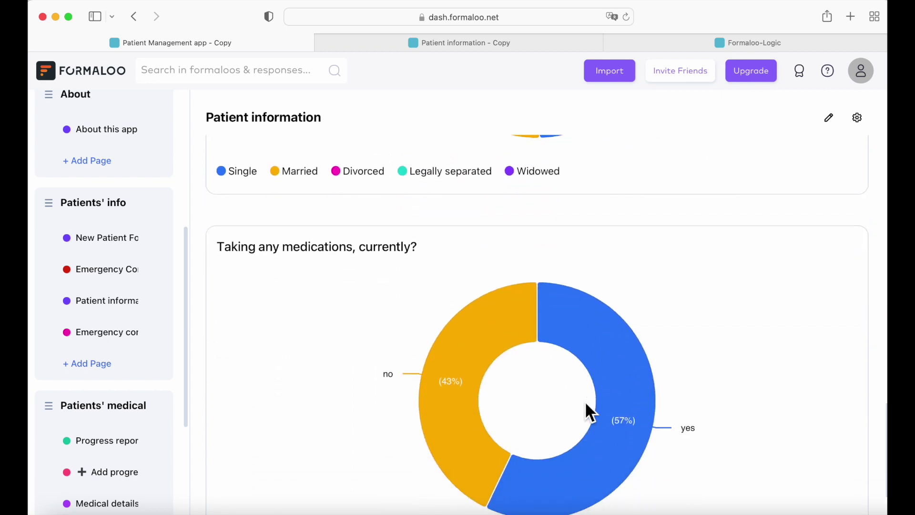
mouse_move(587, 405)
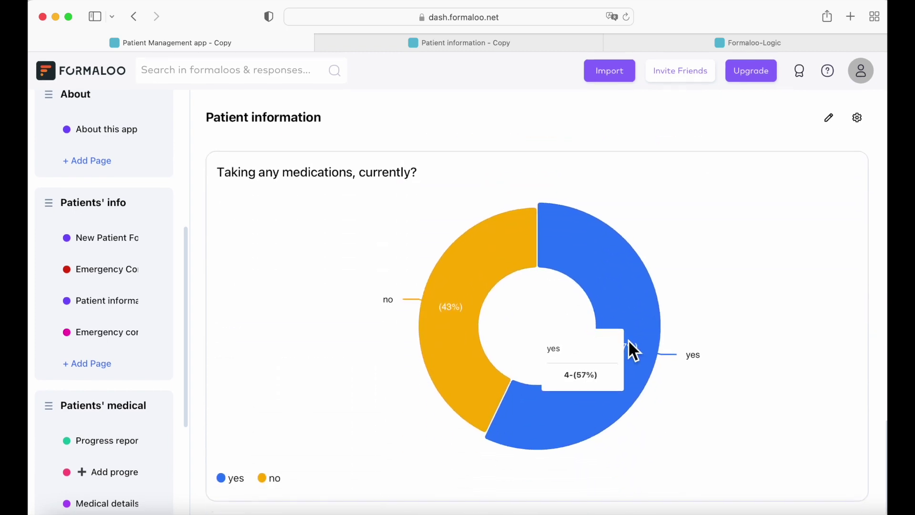
Change the Patient information page's data view to Board with the Kanban layout.
click(862, 121)
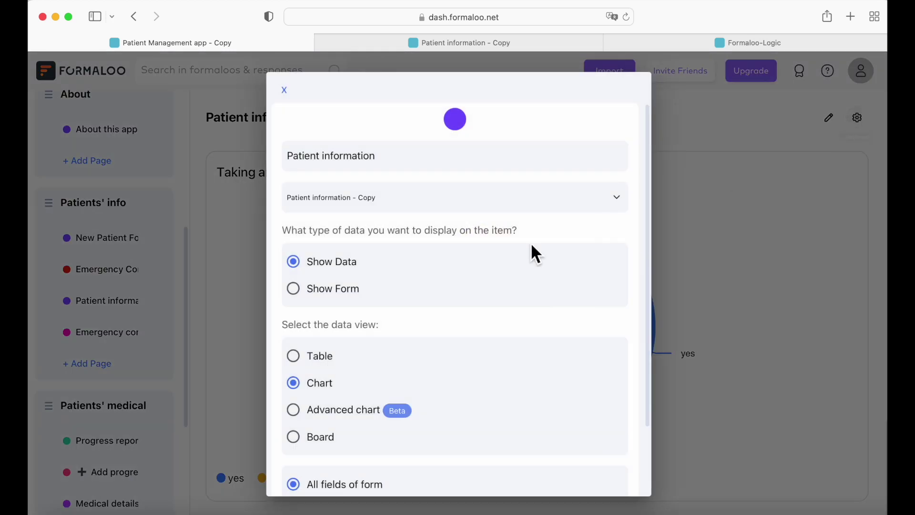
scroll(298, 401, down, 2)
click(294, 372)
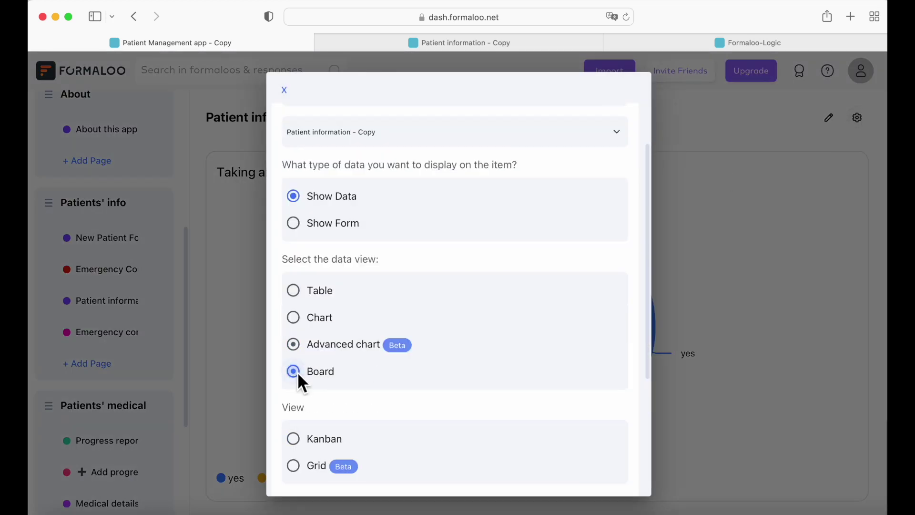
scroll(399, 379, down, 4)
scroll(403, 391, down, 2)
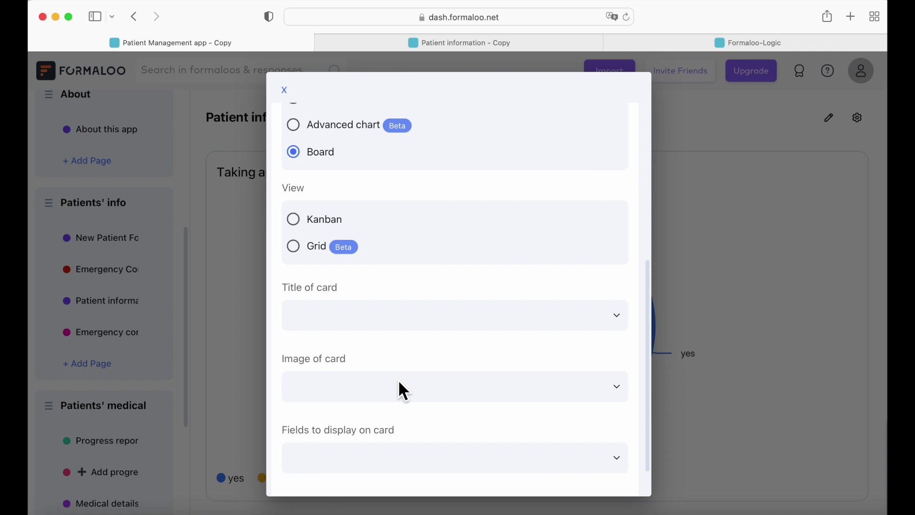
click(293, 219)
scroll(414, 285, down, 2)
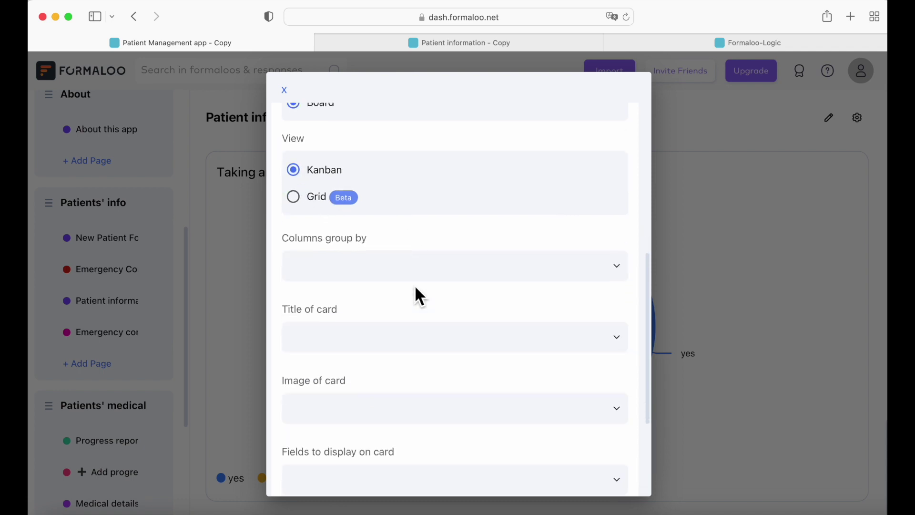
Group the Kanban columns by Sex and use Full name as the card title.
scroll(486, 239, up, 1)
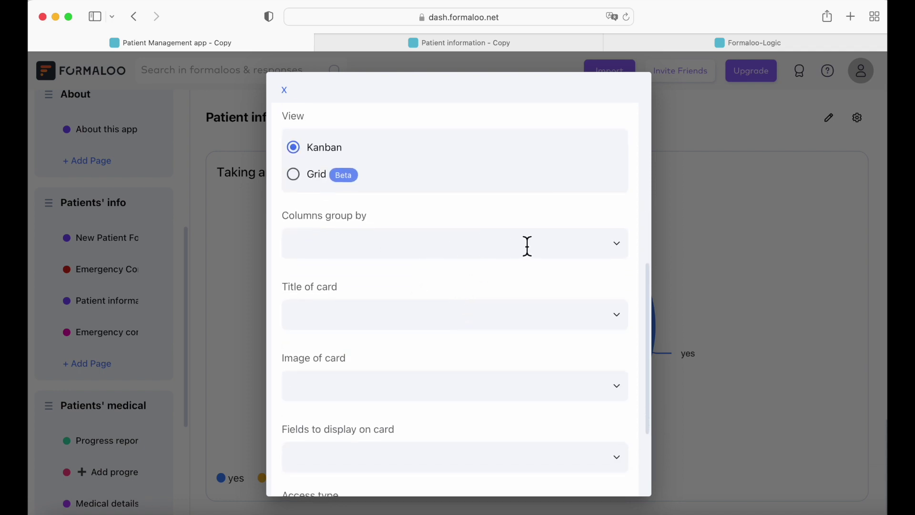
click(624, 257)
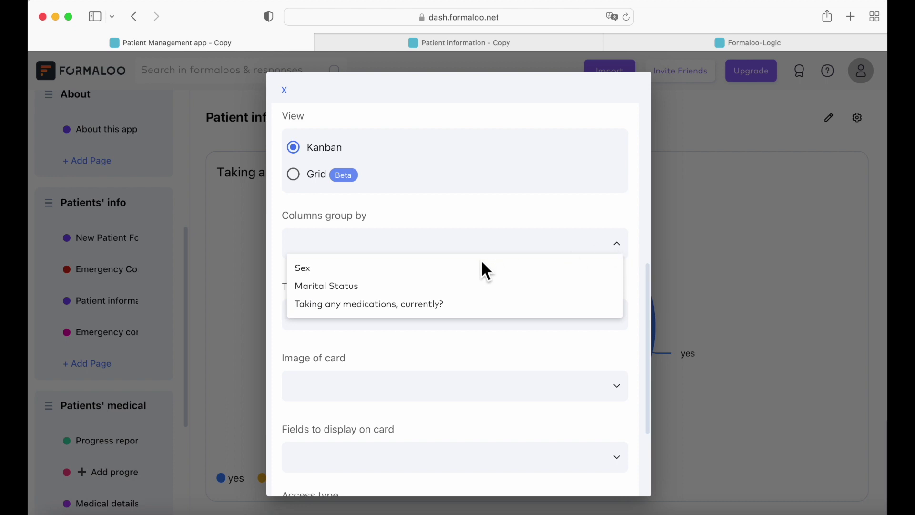
click(304, 269)
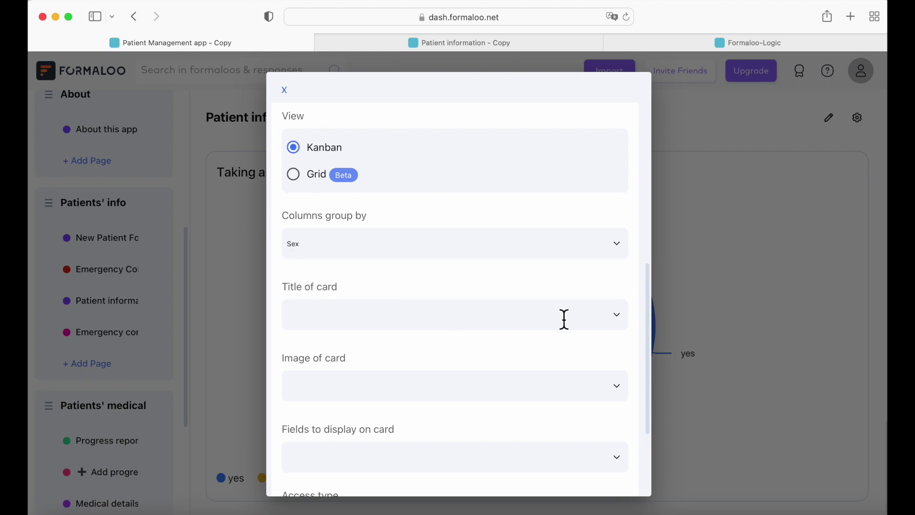
click(627, 326)
scroll(385, 387, down, 2)
scroll(384, 386, up, 2)
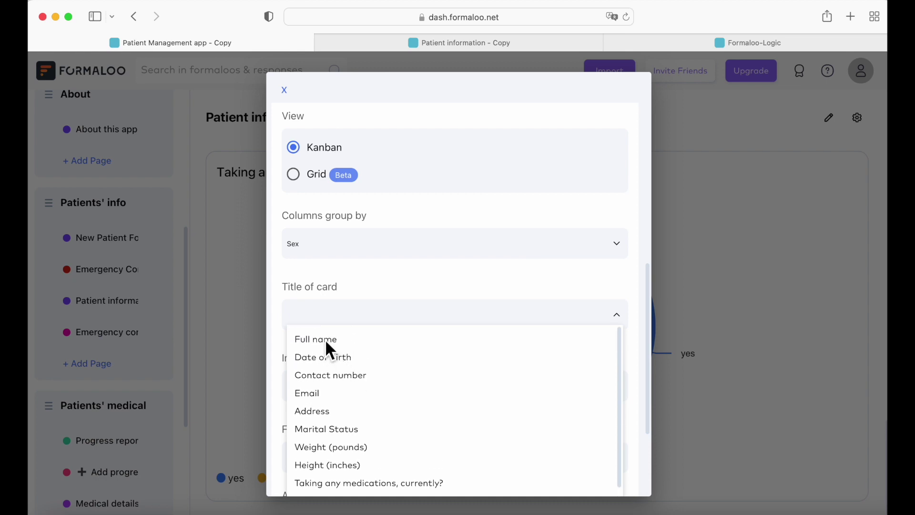
click(325, 340)
Display Date of birth, Contact number, Email and Marital Status on the cards, and save the Kanban board.
scroll(396, 386, down, 3)
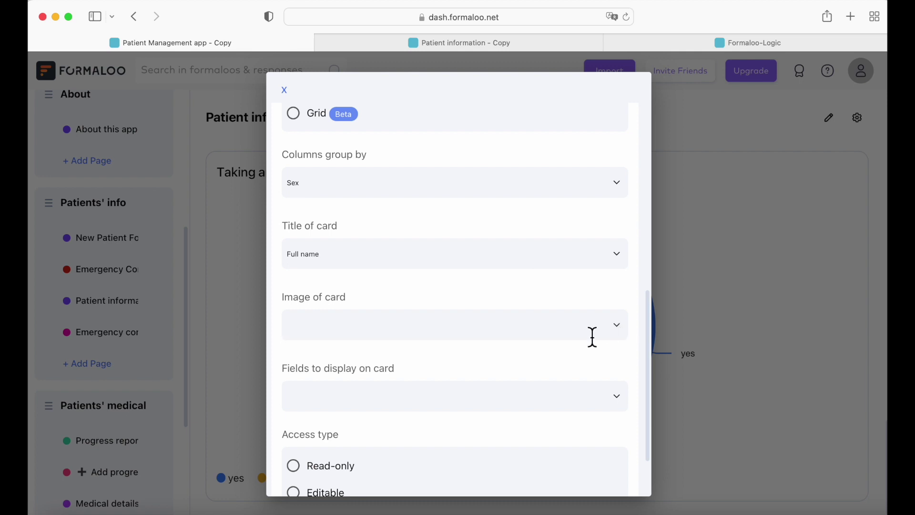
scroll(347, 381, down, 3)
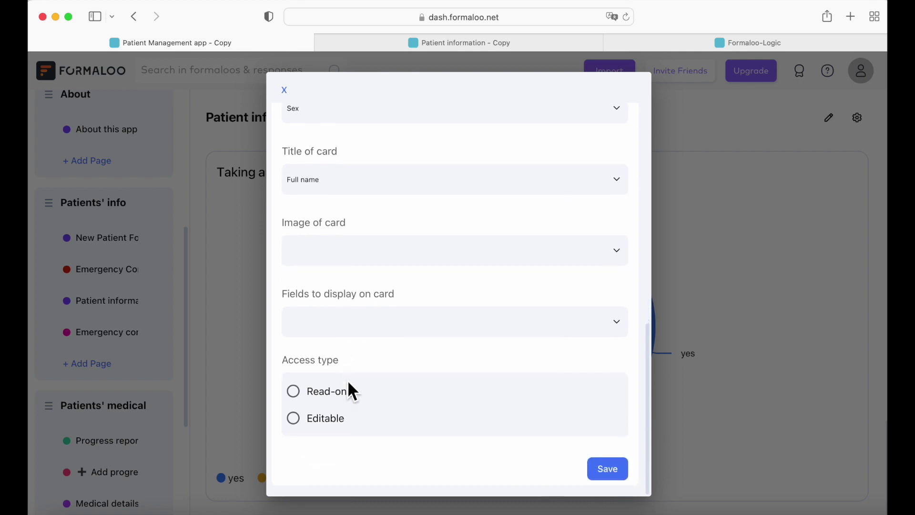
click(623, 329)
click(339, 318)
click(347, 332)
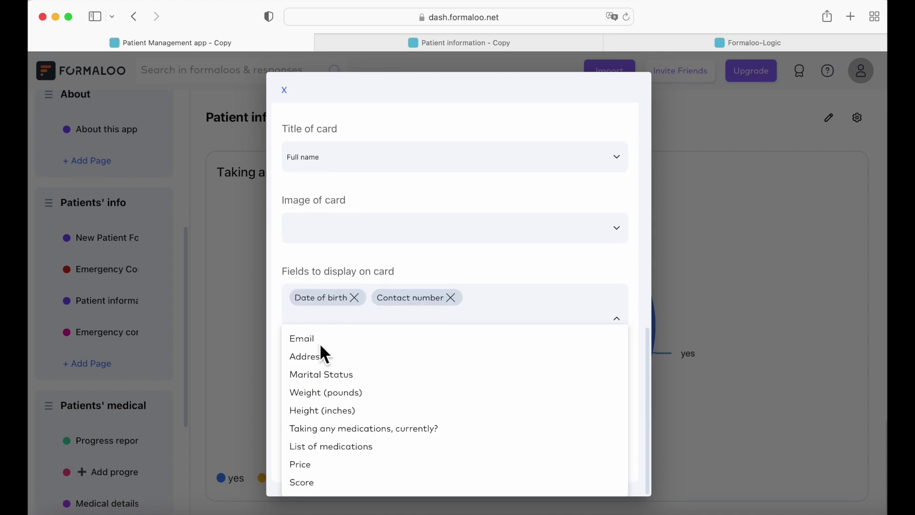
click(320, 341)
click(330, 357)
click(519, 483)
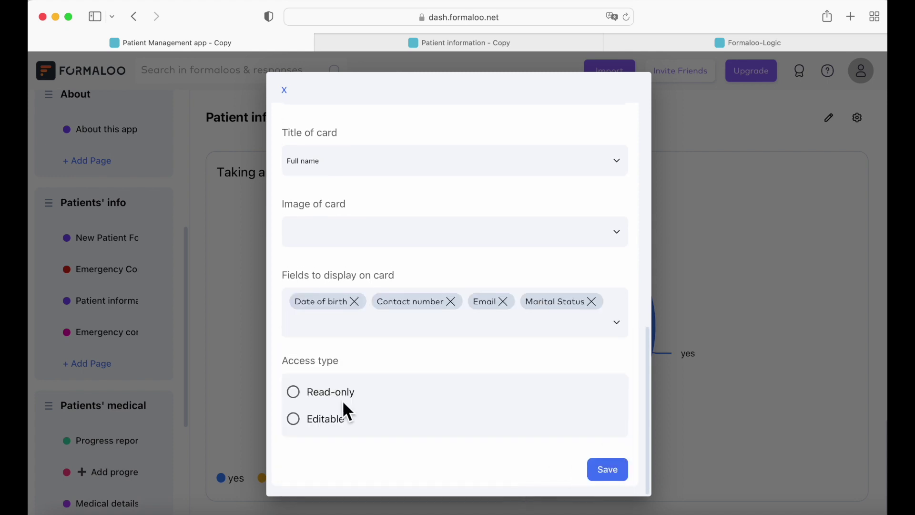
click(606, 470)
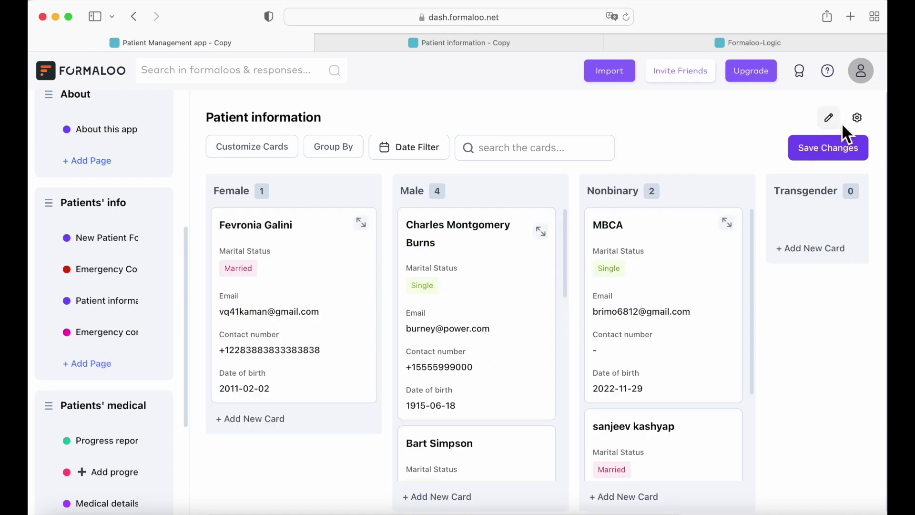
Set the Patient information page's data view to Table and save it.
click(859, 119)
click(293, 357)
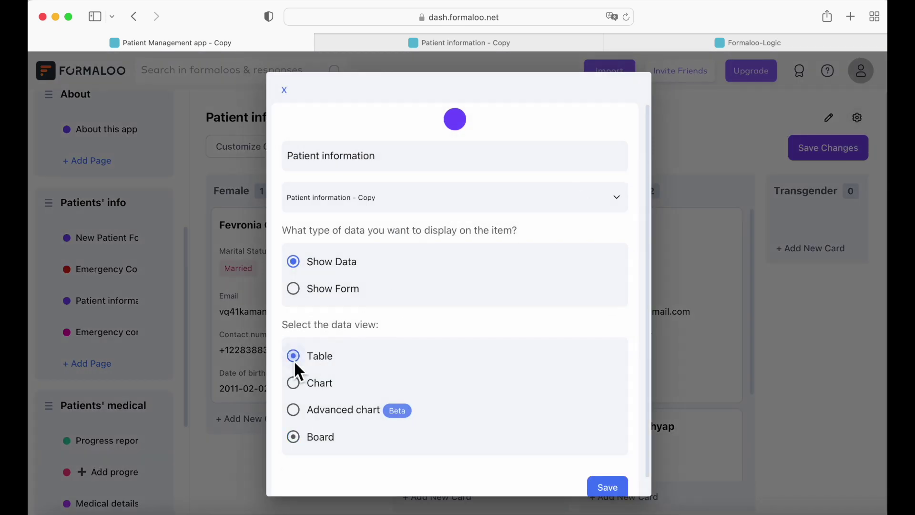
click(617, 487)
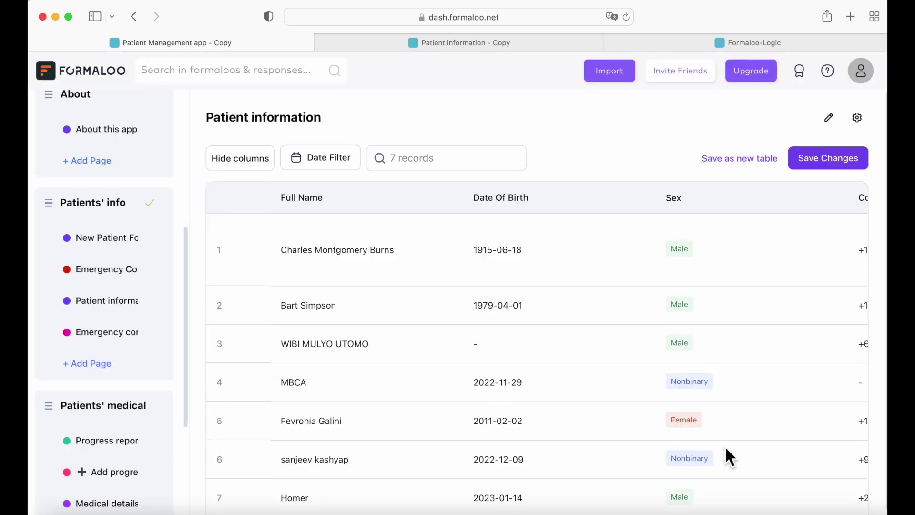
Look through the patient table's columns from the full name across to the submission date.
scroll(709, 382, down, 1)
scroll(709, 382, right, 10)
scroll(708, 383, right, 15)
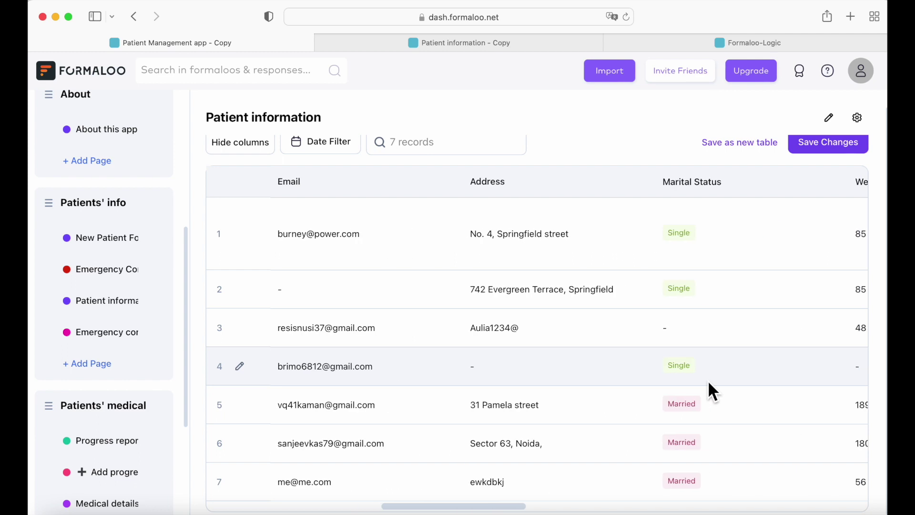
scroll(707, 380, right, 3)
scroll(513, 339, down, 1)
scroll(513, 340, up, 1)
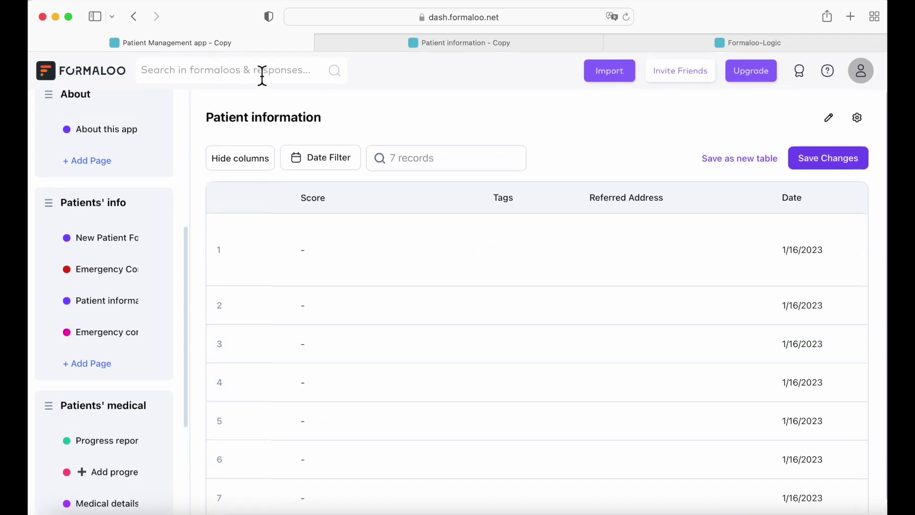
Return to the dashboard home page and open the first Patient Management app folder to show its forms.
click(80, 76)
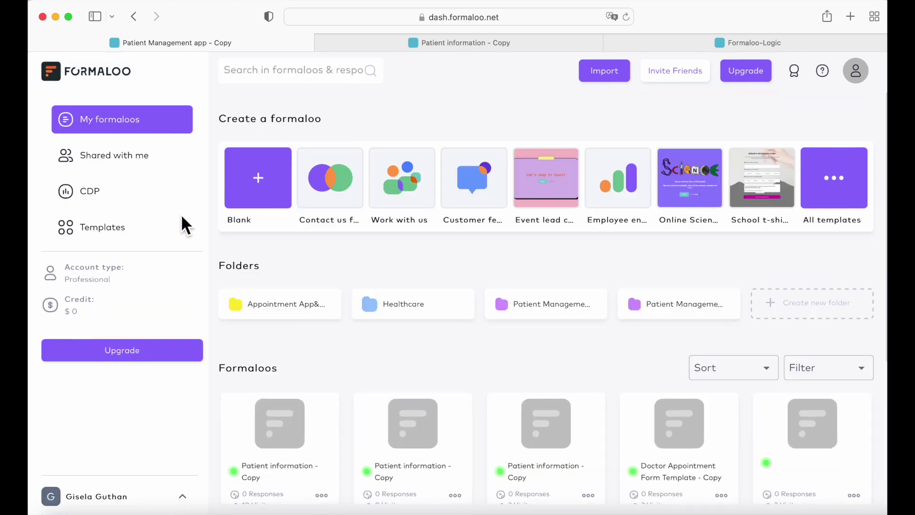
scroll(272, 327, down, 4)
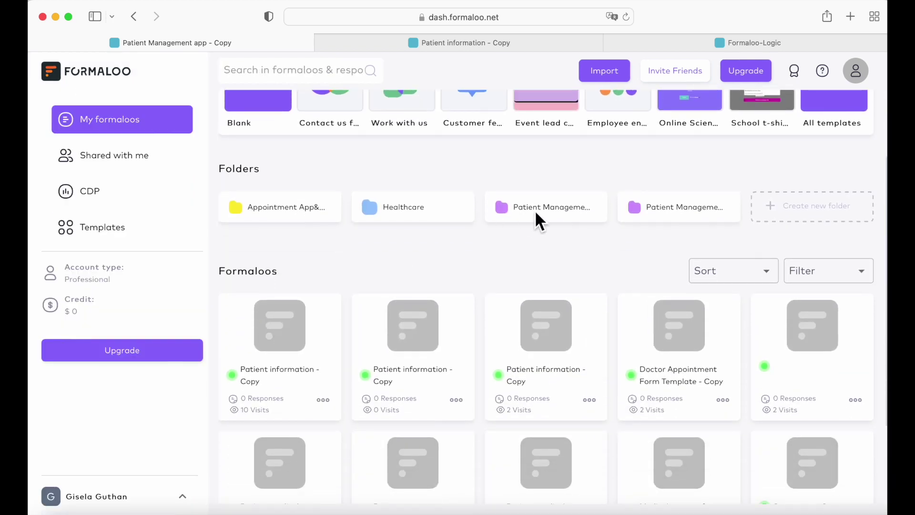
click(535, 210)
scroll(308, 350, down, 3)
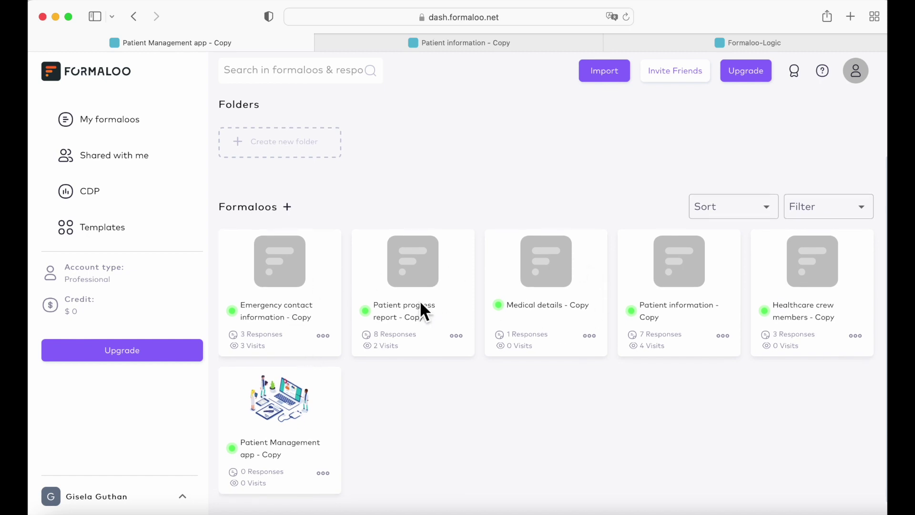
Open the Patient progress report form, examine its results table, and return to the Patient Management app folder.
click(398, 269)
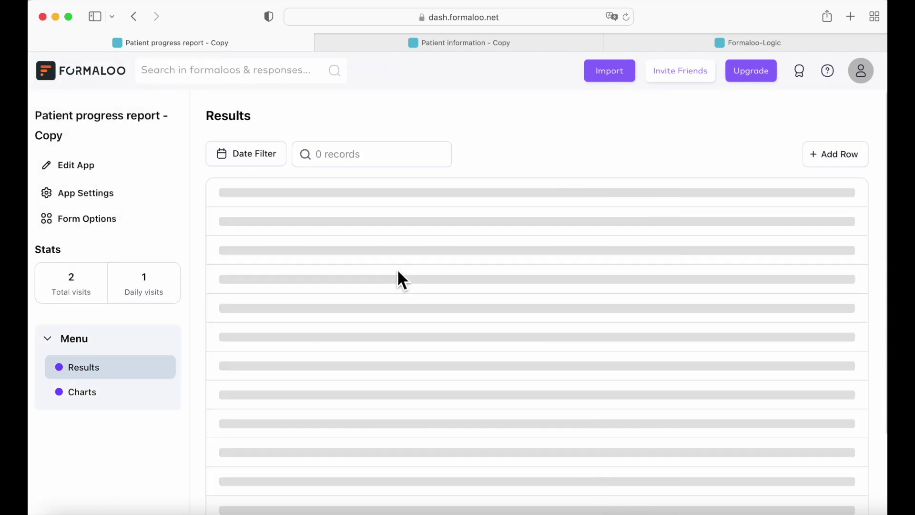
scroll(387, 352, down, 6)
scroll(387, 352, right, 5)
scroll(387, 352, up, 8)
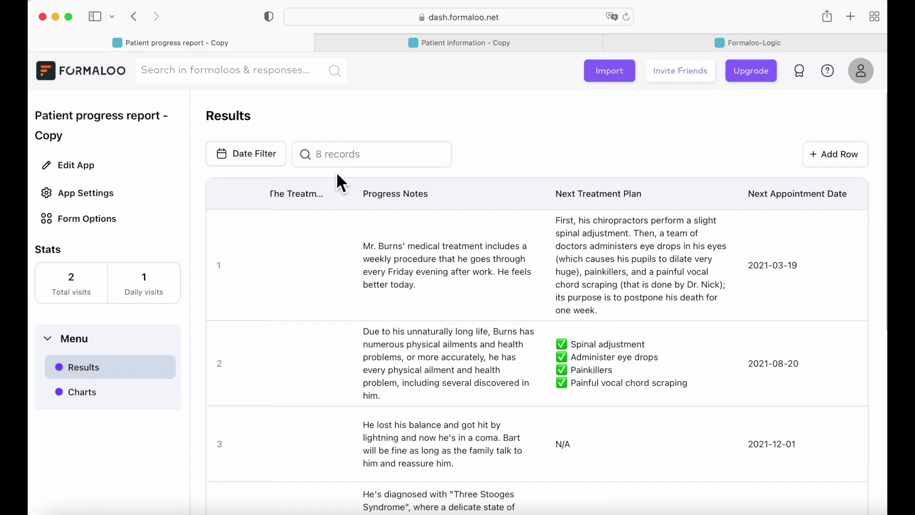
scroll(336, 170, left, 5)
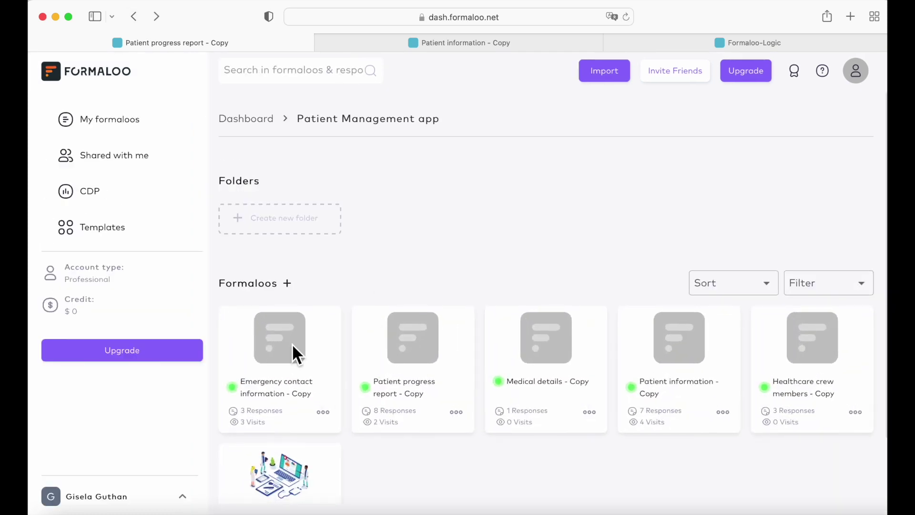
View the published Emergency contact information form and return to the Patient Management app folder.
right_click(293, 346)
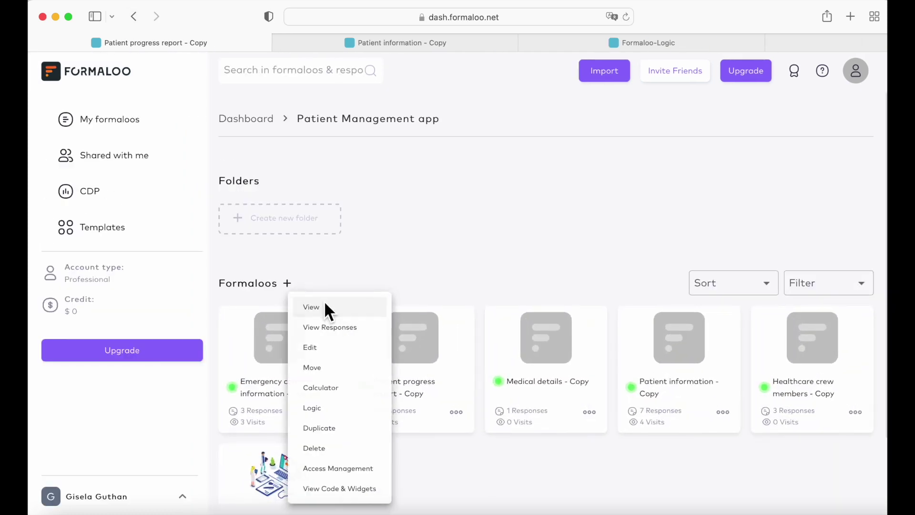
click(324, 307)
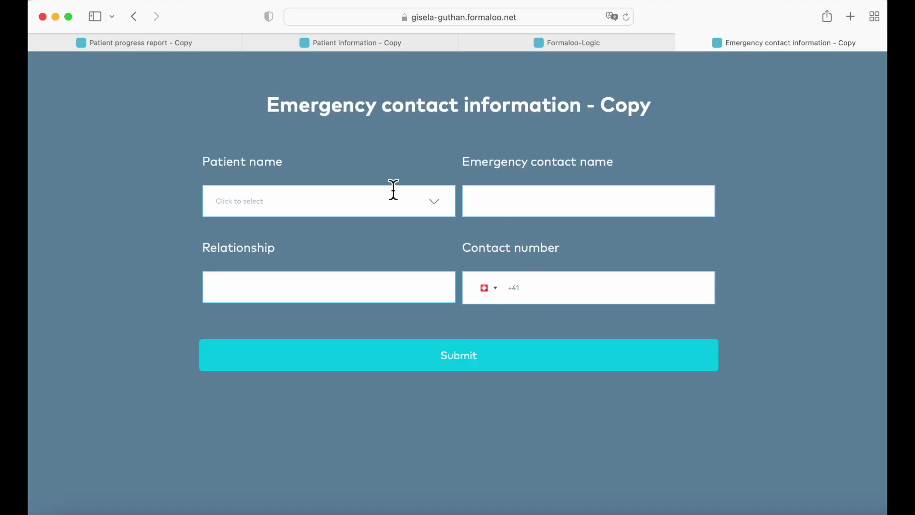
click(684, 43)
Open the Emergency contact information form for editing, look over its content, and return to the Patient Management app folder.
scroll(372, 331, down, 2)
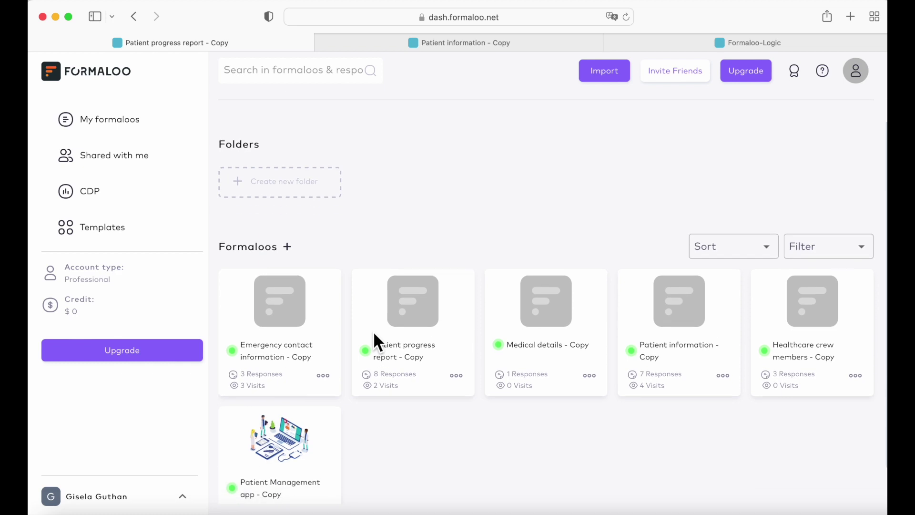
right_click(298, 318)
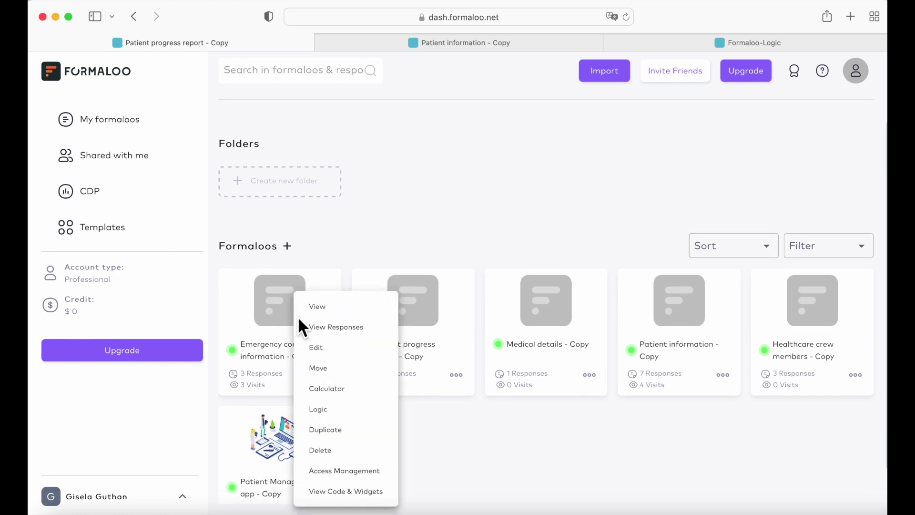
click(319, 347)
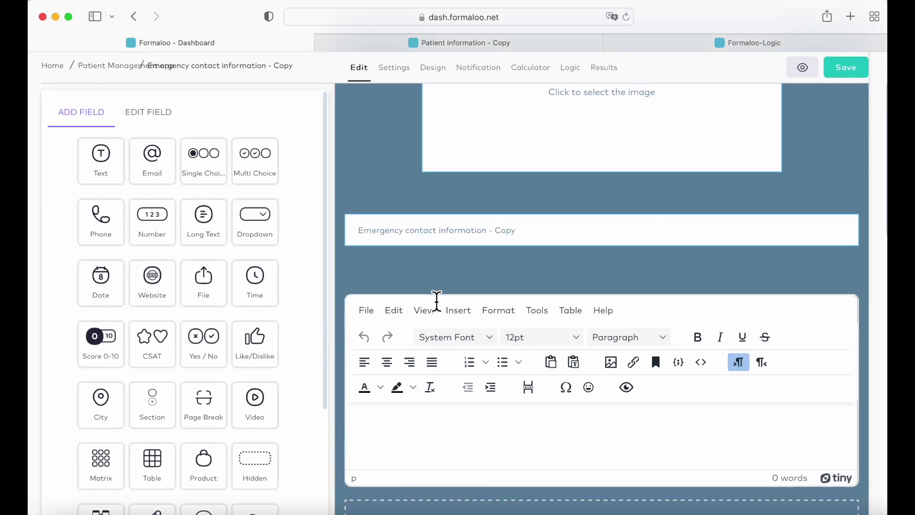
scroll(436, 300, down, 5)
scroll(437, 300, up, 8)
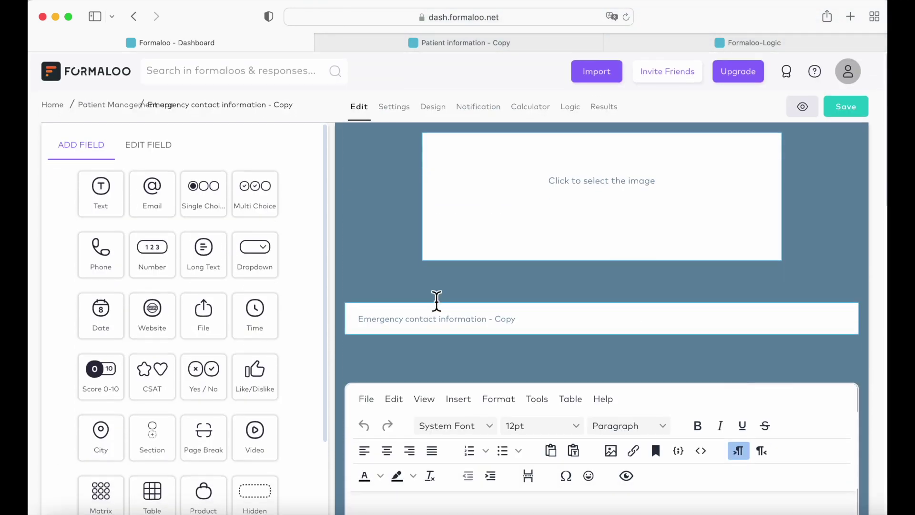
click(134, 16)
click(576, 279)
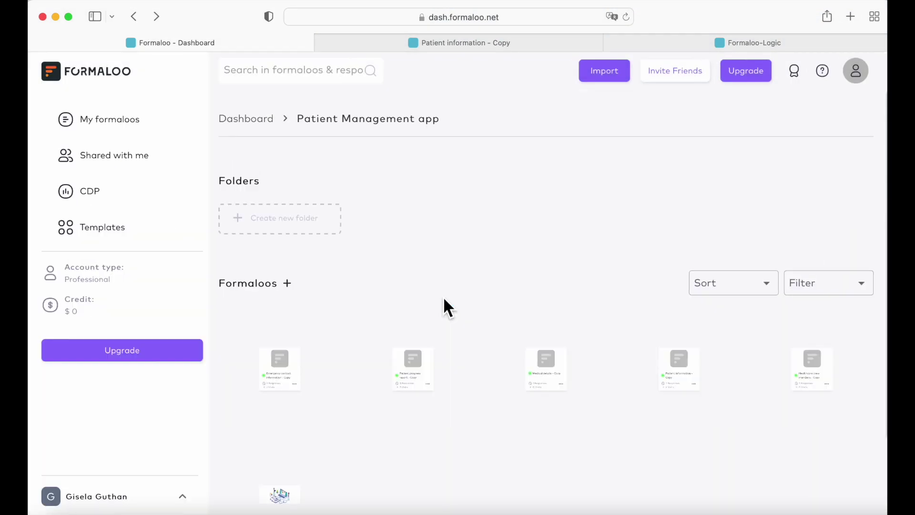
Open Patient Management app - Copy and go to its Add progress report page.
scroll(405, 329, down, 3)
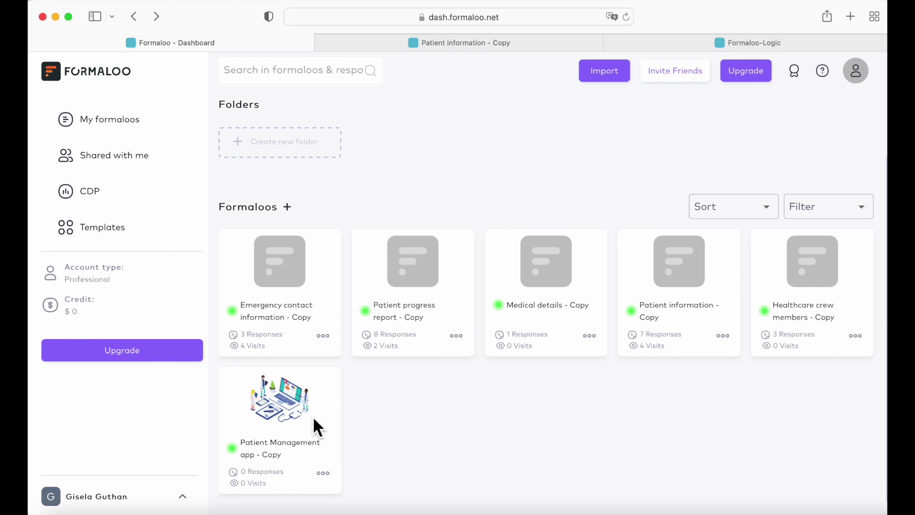
click(313, 416)
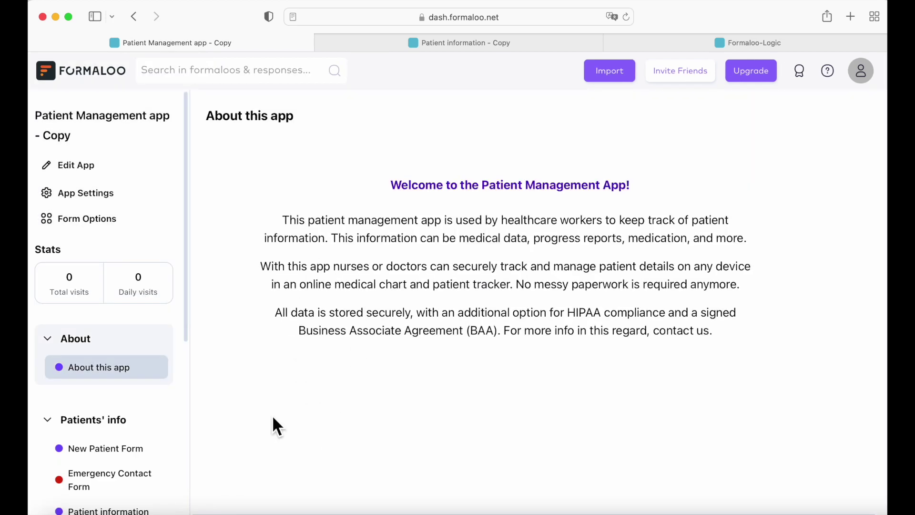
scroll(136, 427, down, 6)
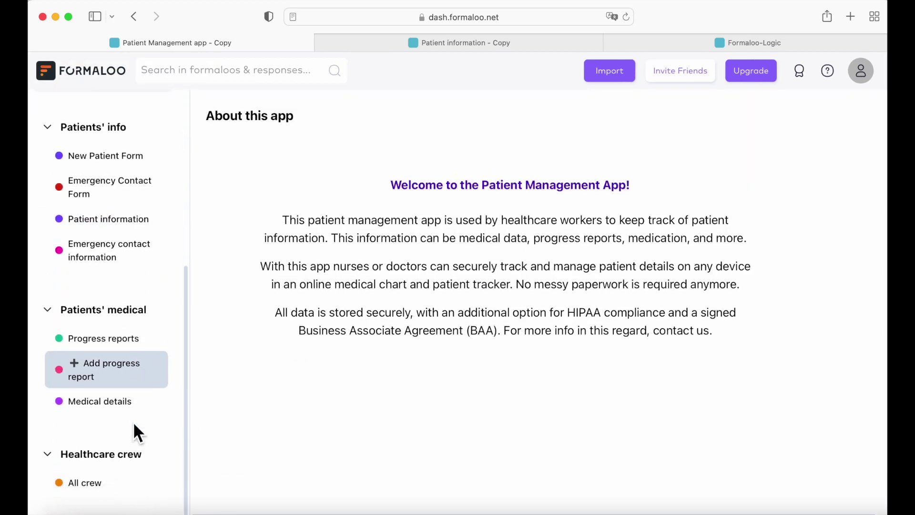
click(119, 392)
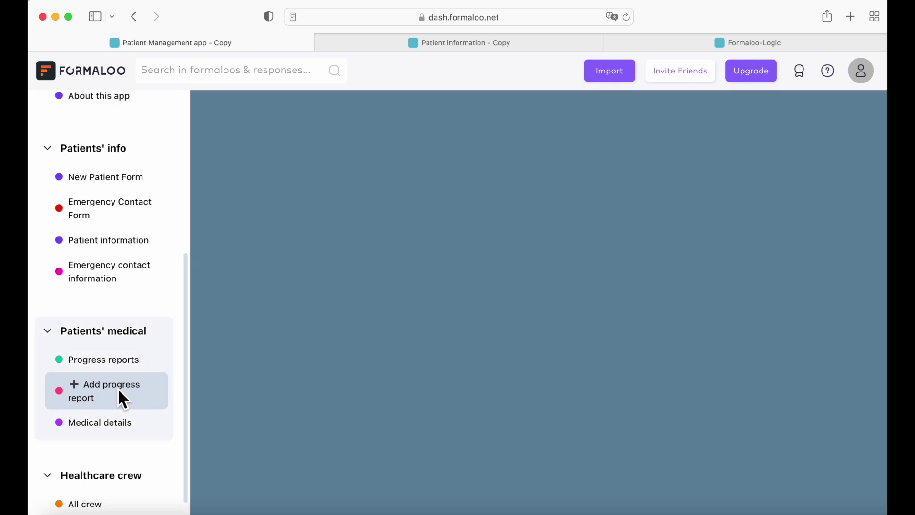
Draw a doctor's signature on the Patient progress report form, choose a patient, and submit the report.
scroll(460, 308, down, 10)
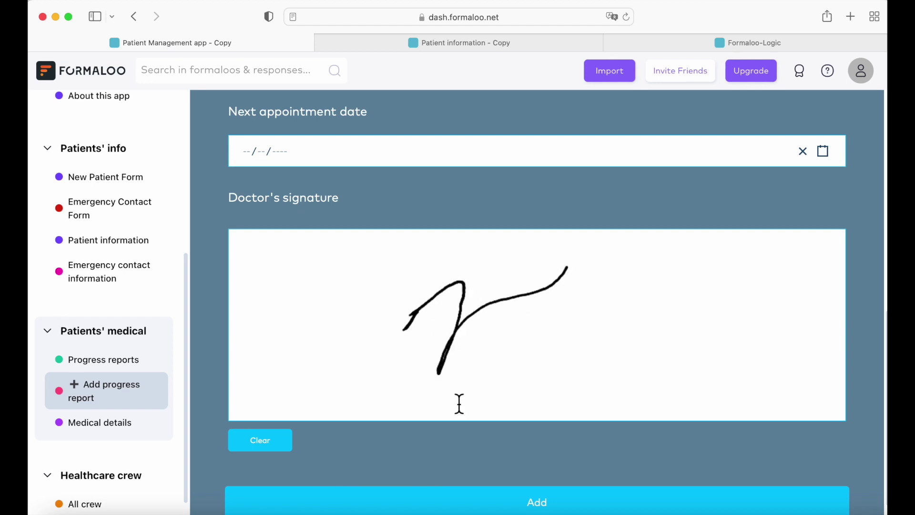
scroll(355, 376, up, 10)
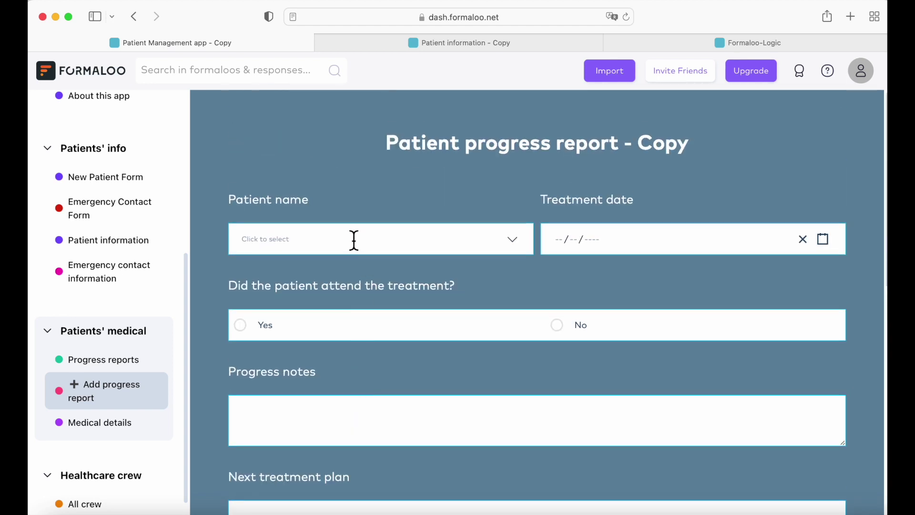
click(355, 240)
click(355, 268)
scroll(392, 199, down, 9)
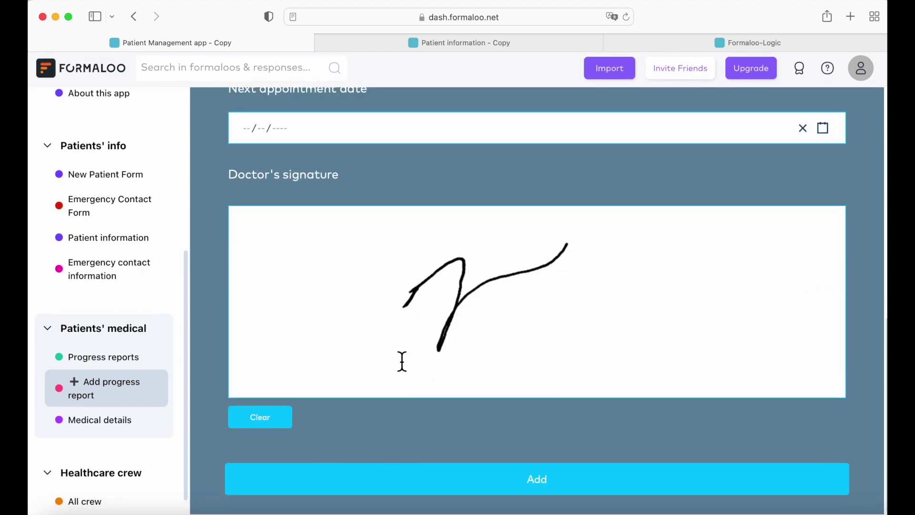
click(406, 475)
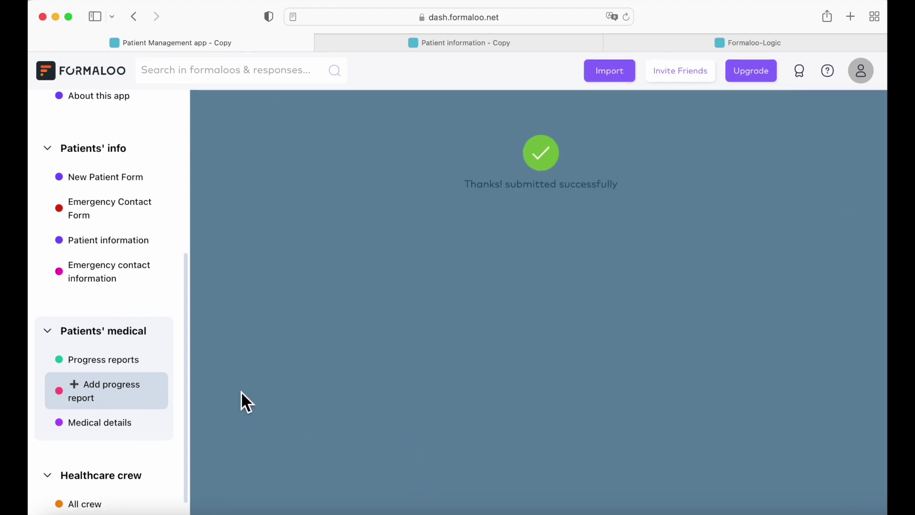
Open the Progress reports table and look through the new record's columns from patient name across to date.
click(120, 387)
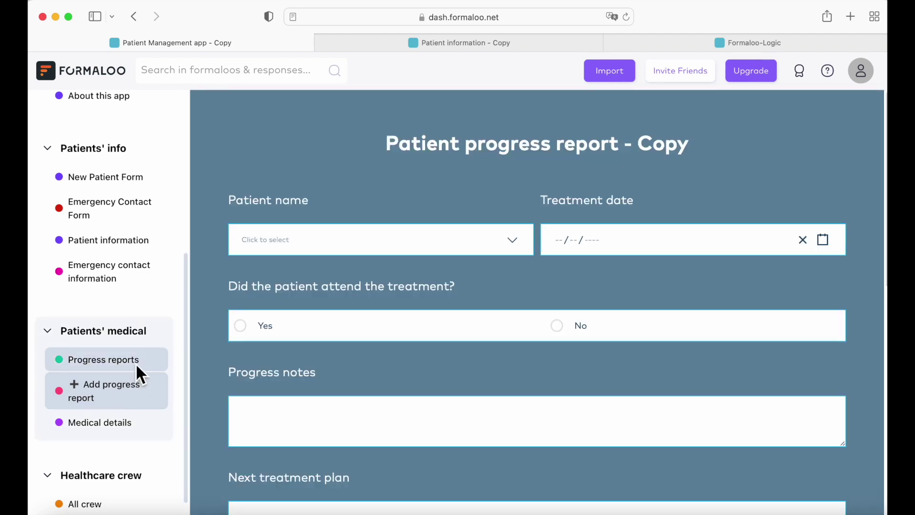
click(136, 365)
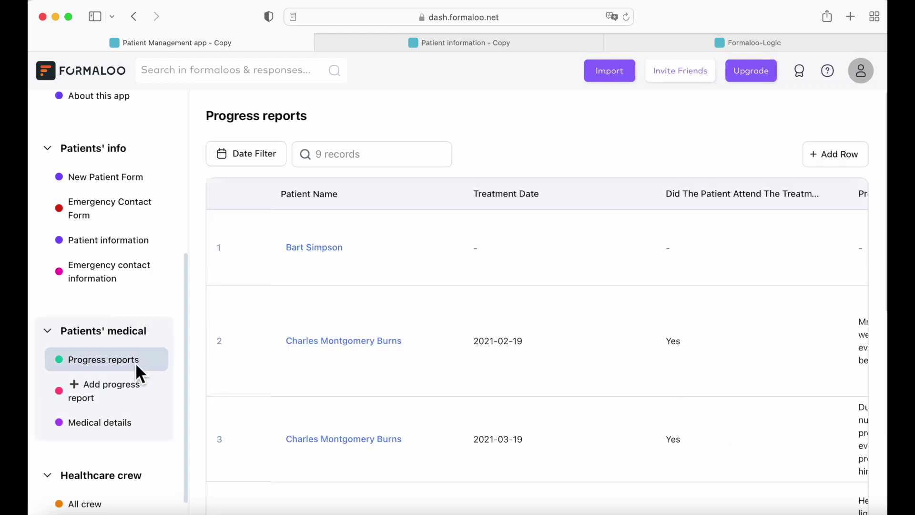
scroll(489, 247, right, 2)
scroll(488, 243, right, 10)
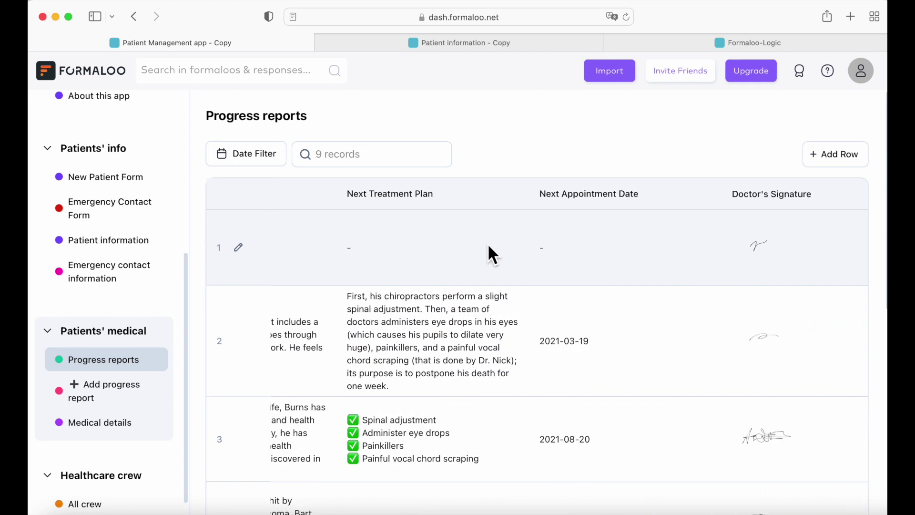
scroll(488, 246, right, 4)
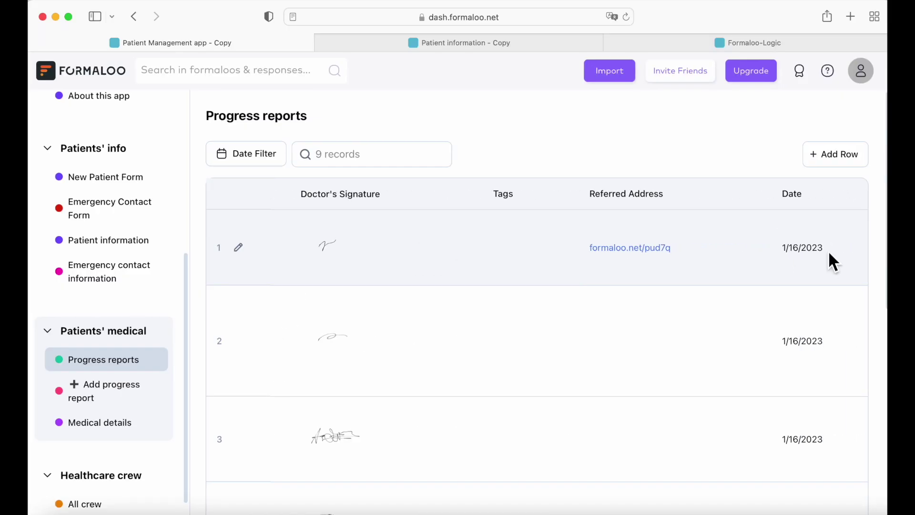
scroll(310, 352, left, 10)
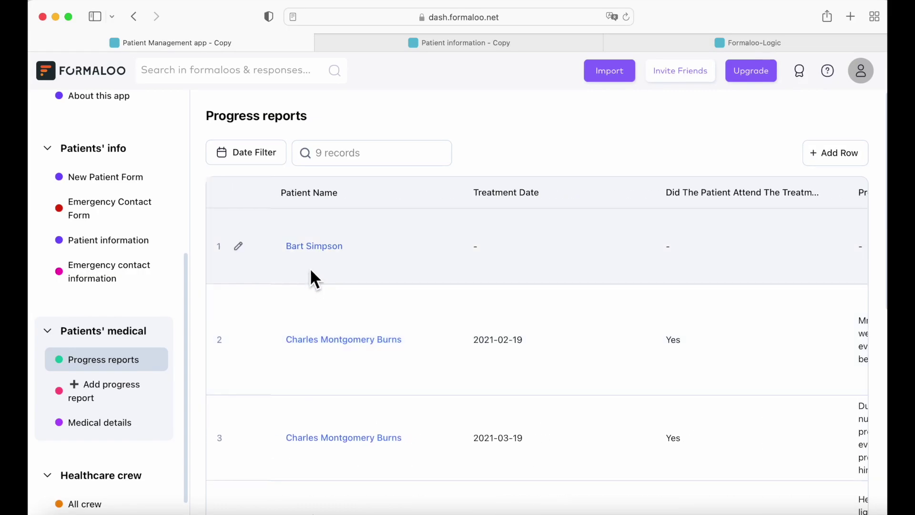
Open the linked patient's record from the first progress report, look through its fields down to the medications list, and close it.
click(316, 246)
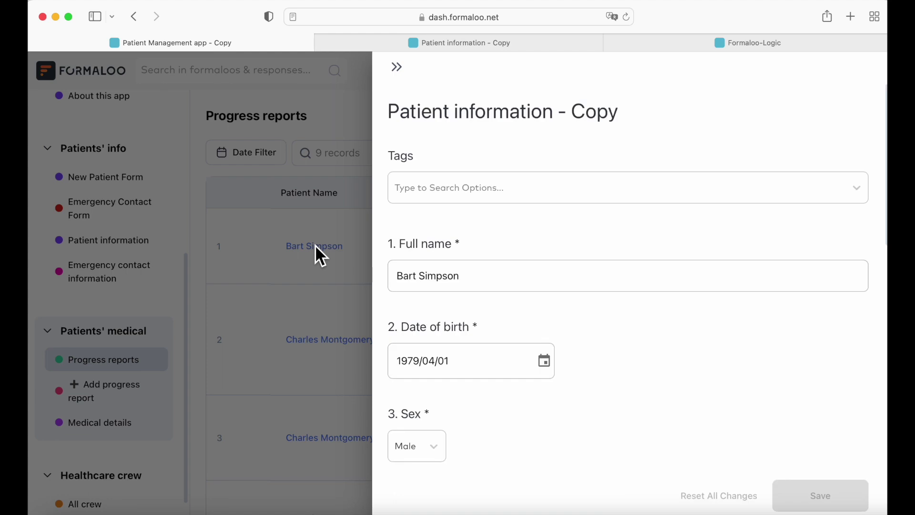
scroll(538, 273, down, 5)
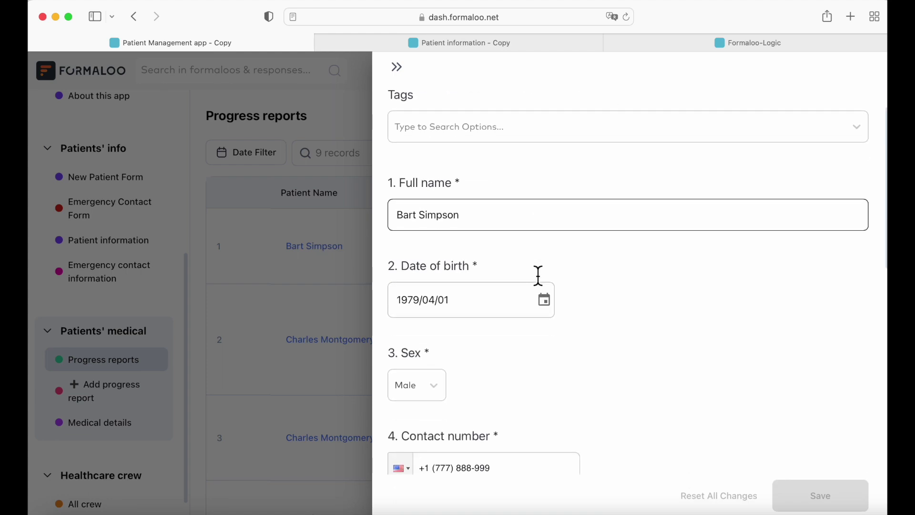
scroll(539, 275, down, 6)
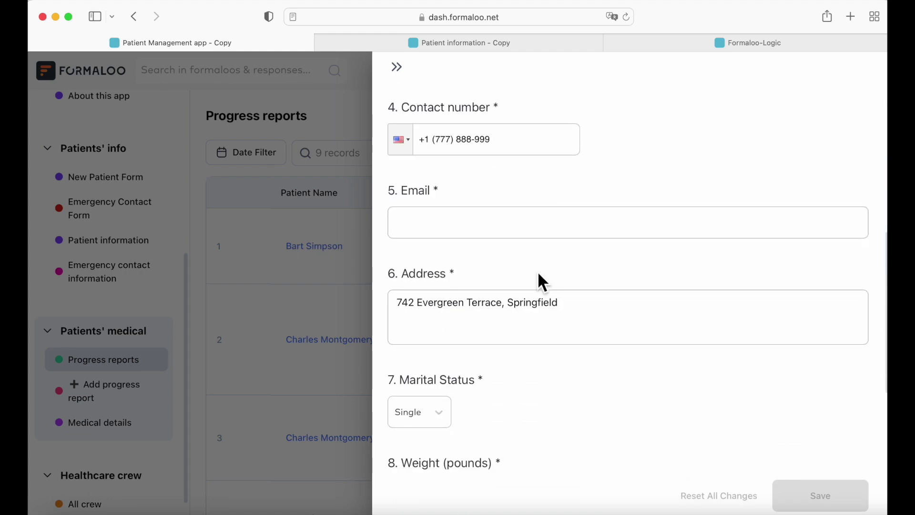
scroll(538, 273, down, 4)
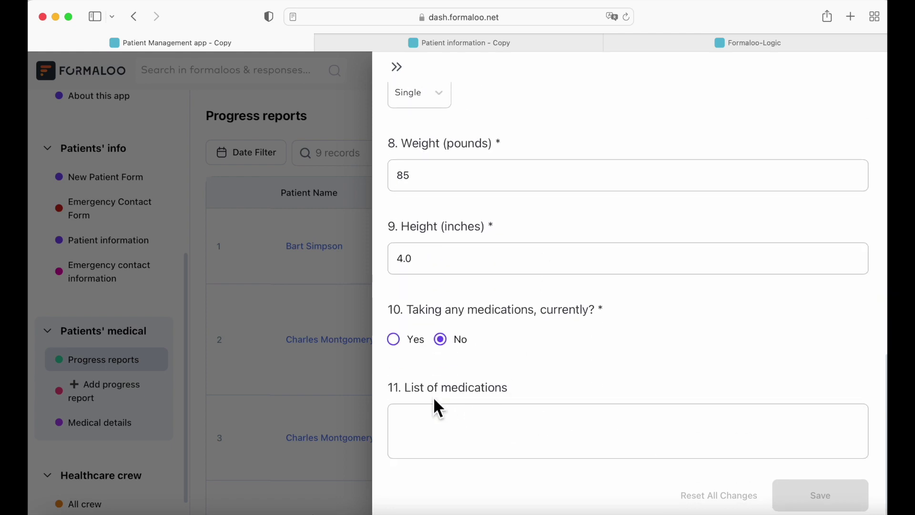
click(356, 376)
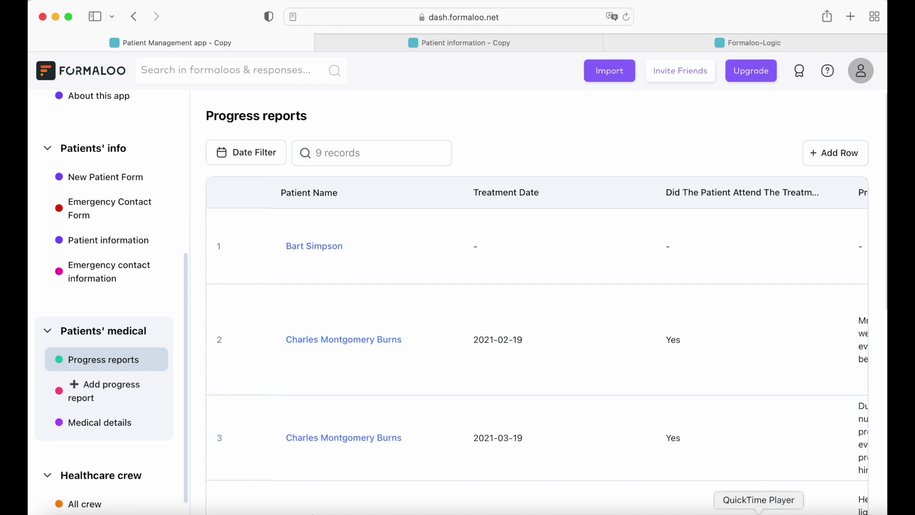
Open the Patient Management app's edit mode to view its stats and page options, and finish editing.
scroll(126, 261, up, 3)
scroll(127, 261, up, 3)
click(96, 164)
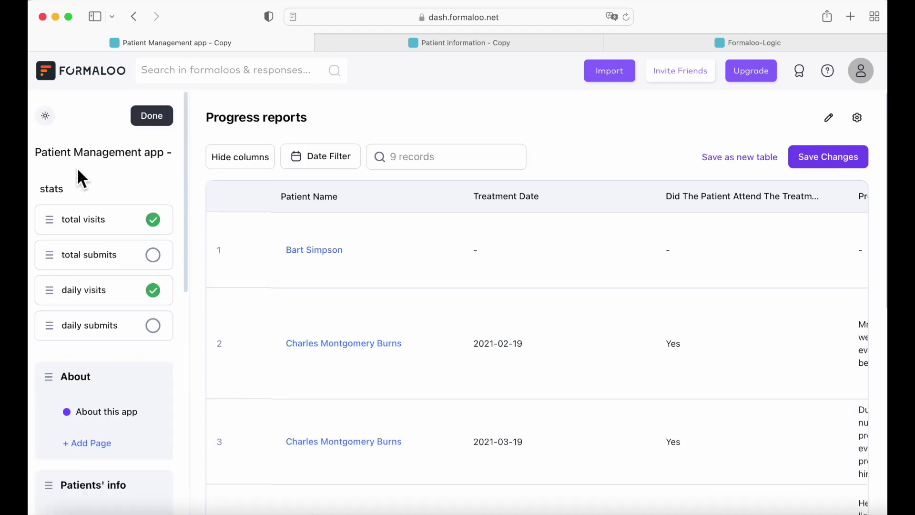
click(152, 120)
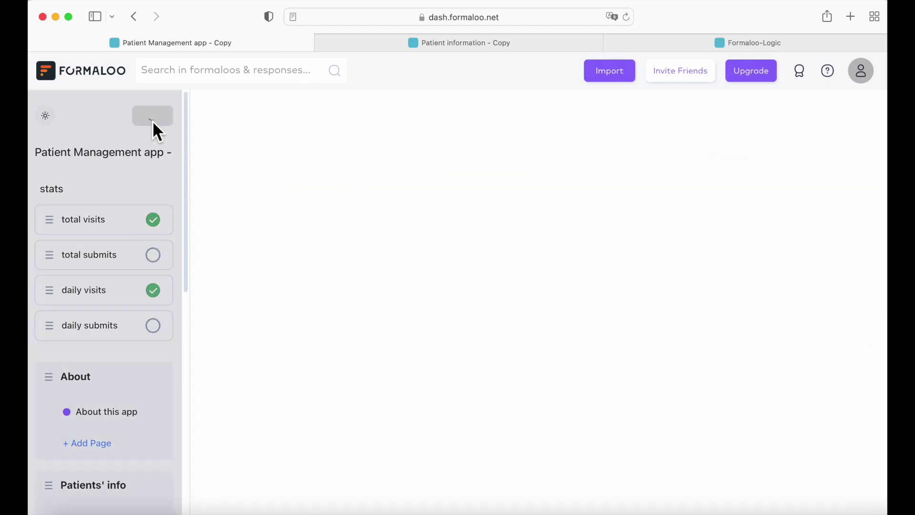